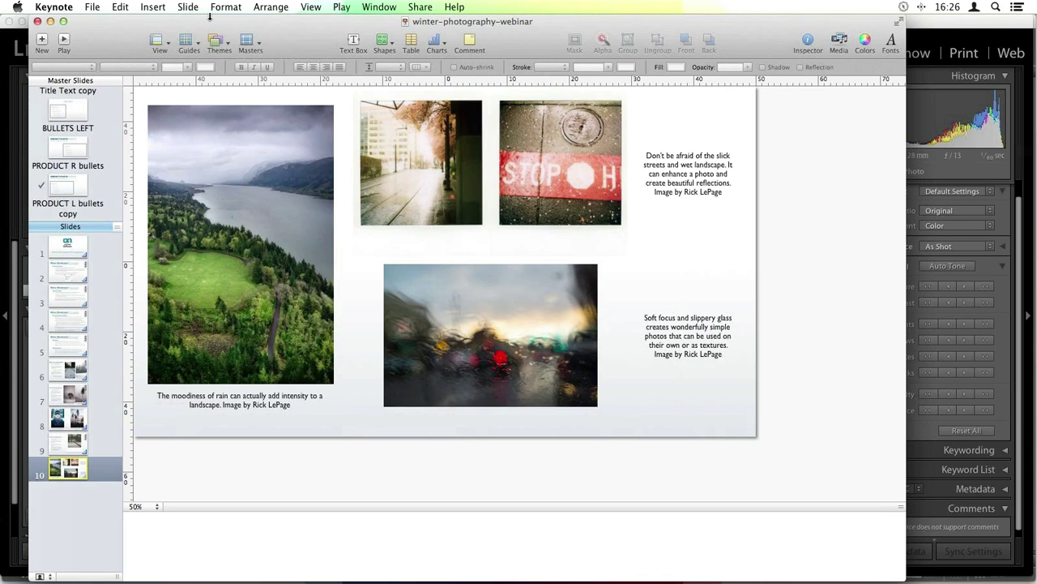
Step: Show slide 8, put the presentation away to switch to Lightroom, and filter the photo library to Rated images
click(55, 428)
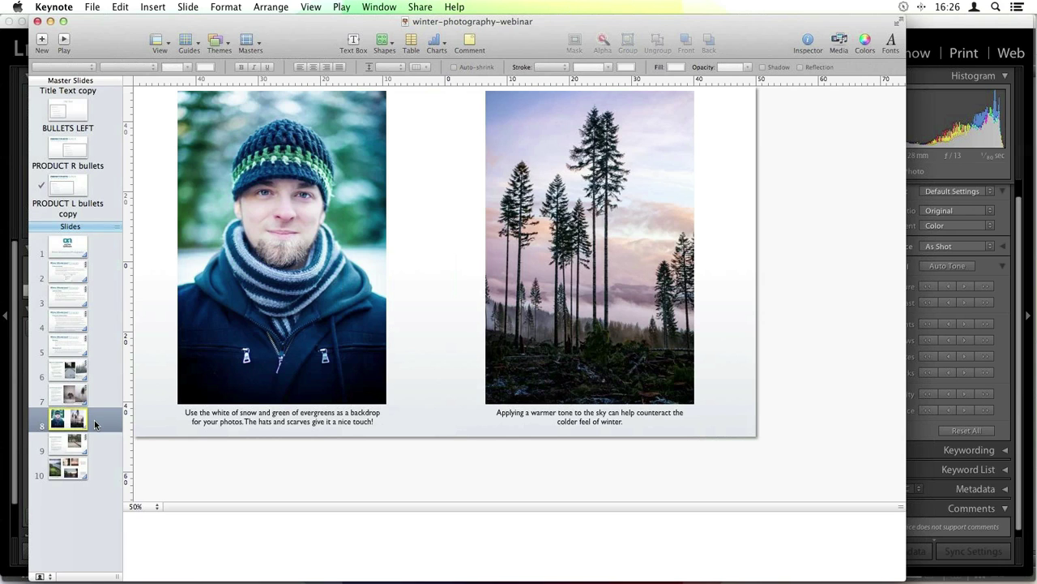
click(50, 21)
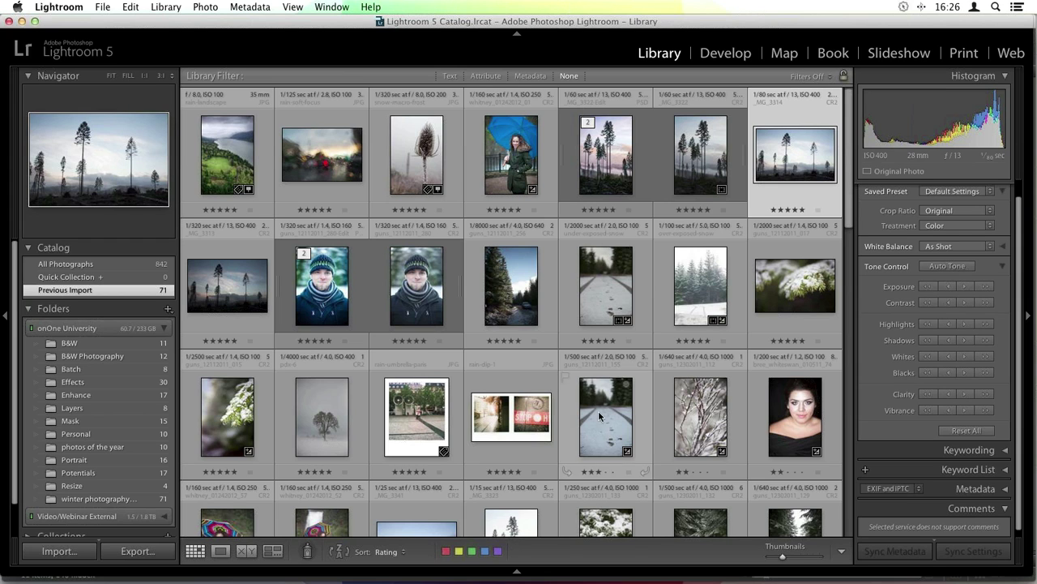
click(811, 75)
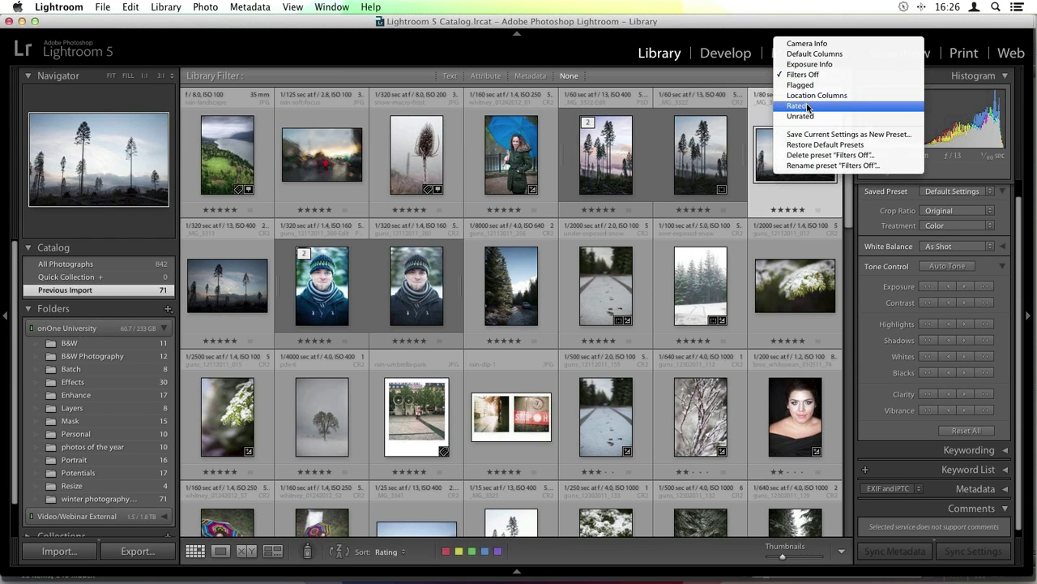
click(806, 105)
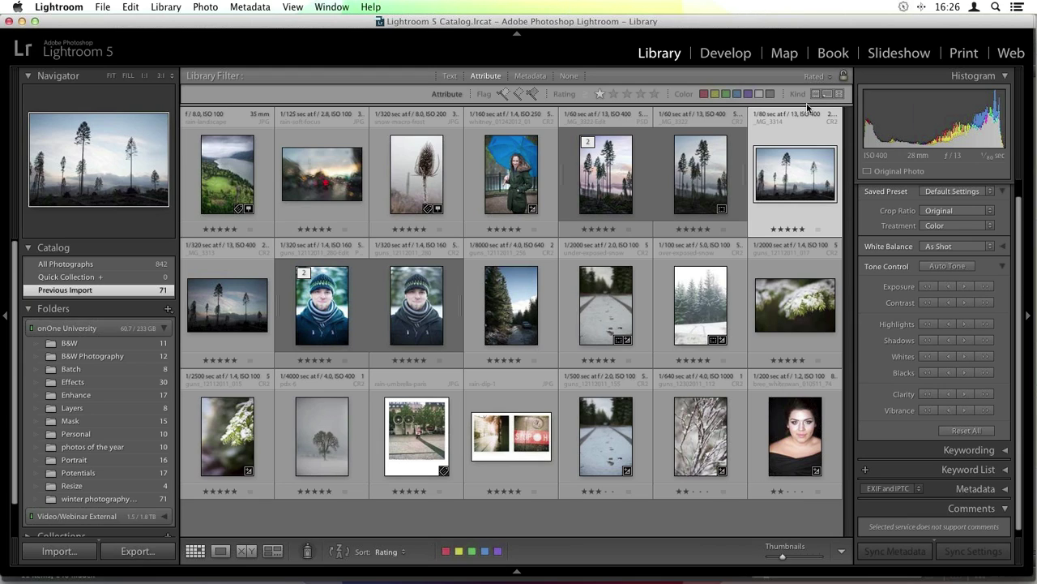
Step: Preview the blue-umbrella portrait enlarged, and open the under-exposed snowy road photo with footprints at full view
double_click(523, 177)
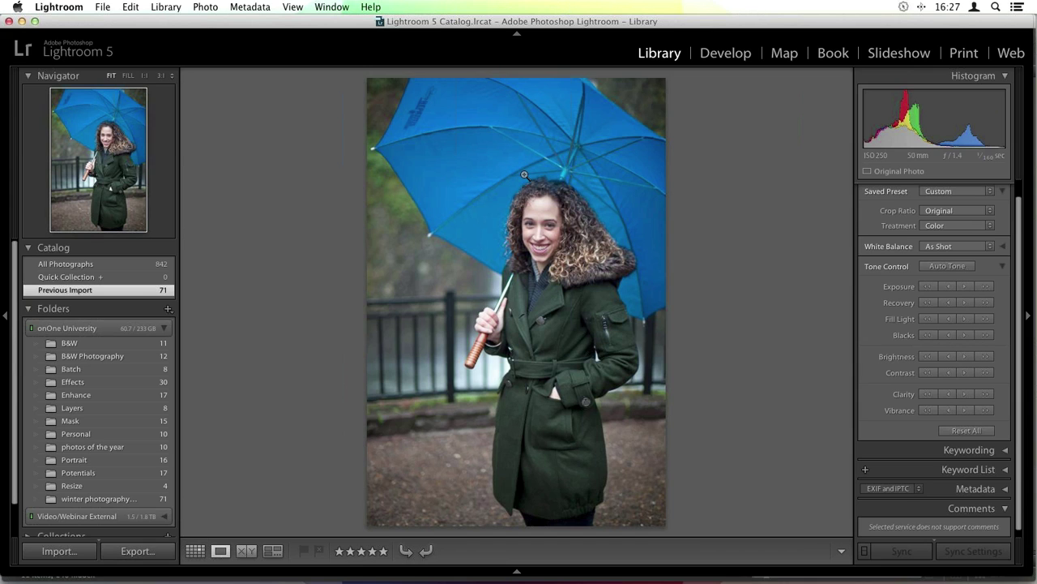
key(g)
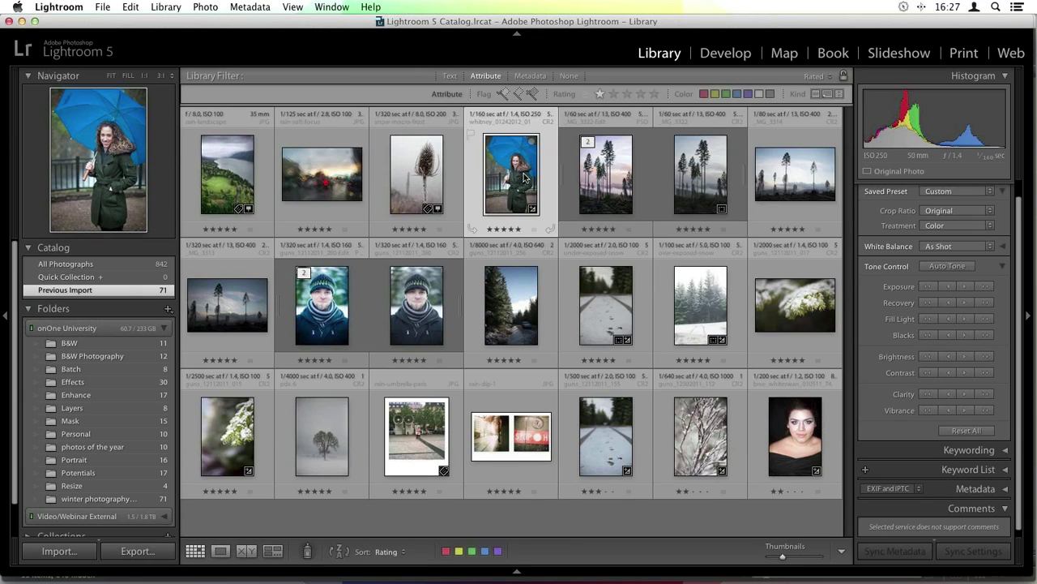
click(647, 313)
double_click(610, 333)
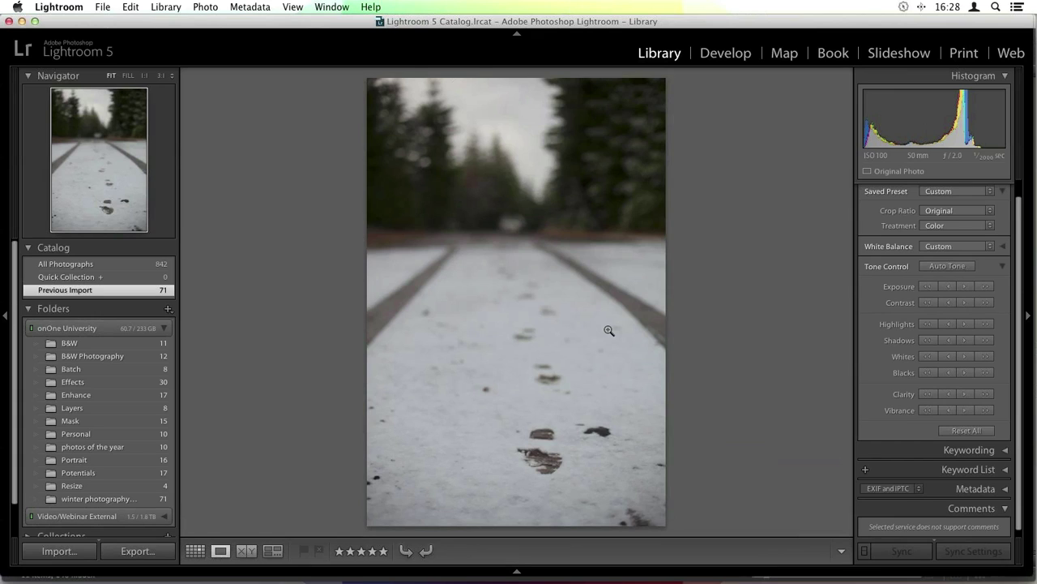
right_click(485, 226)
mouse_move(587, 296)
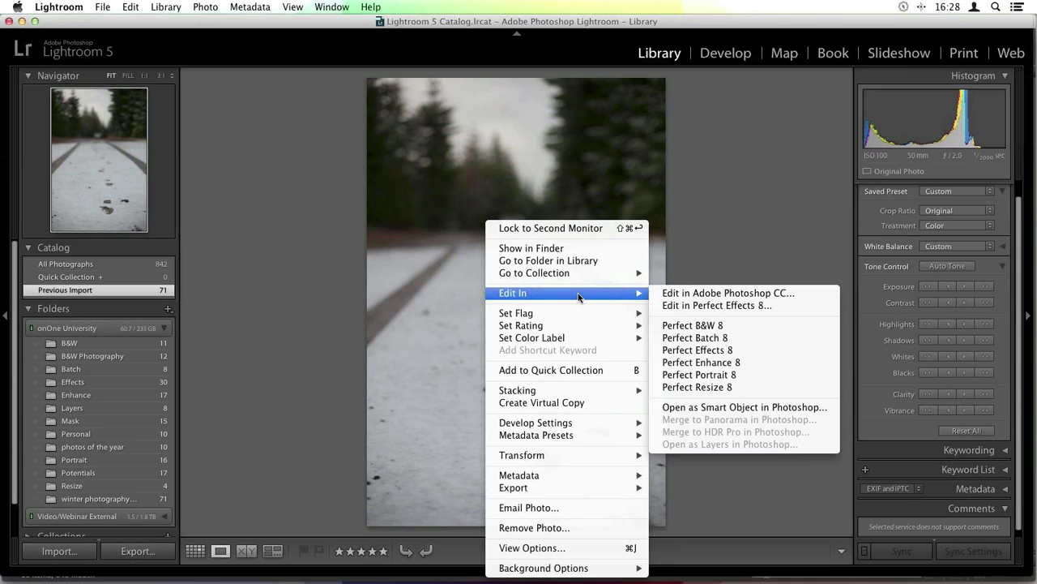
click(462, 257)
Step: Send the under-exposed snow photo from Lightroom to Perfect Photo Suite 8 as a plug-in edit
click(59, 7)
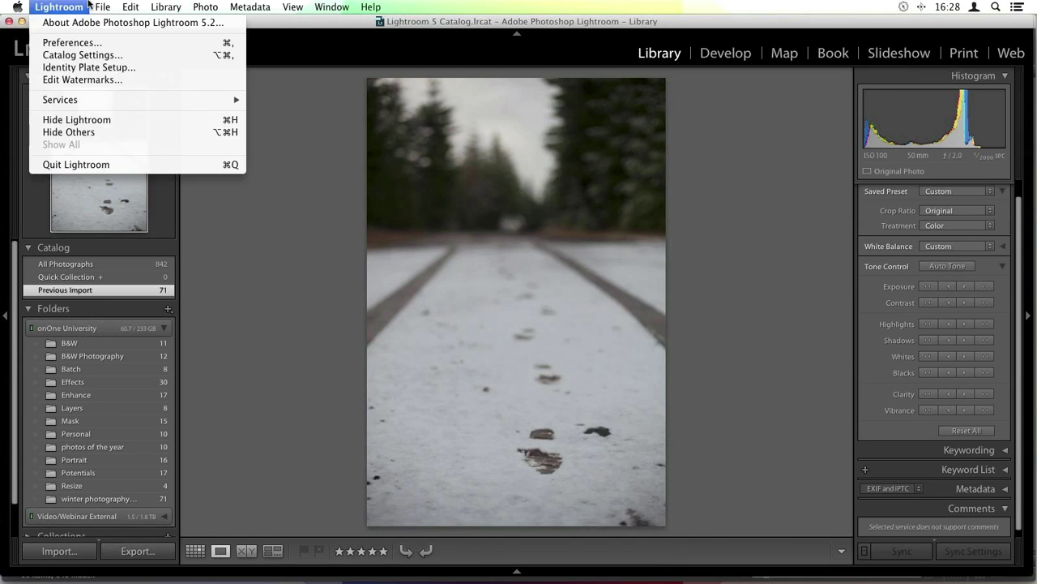
mouse_move(246, 257)
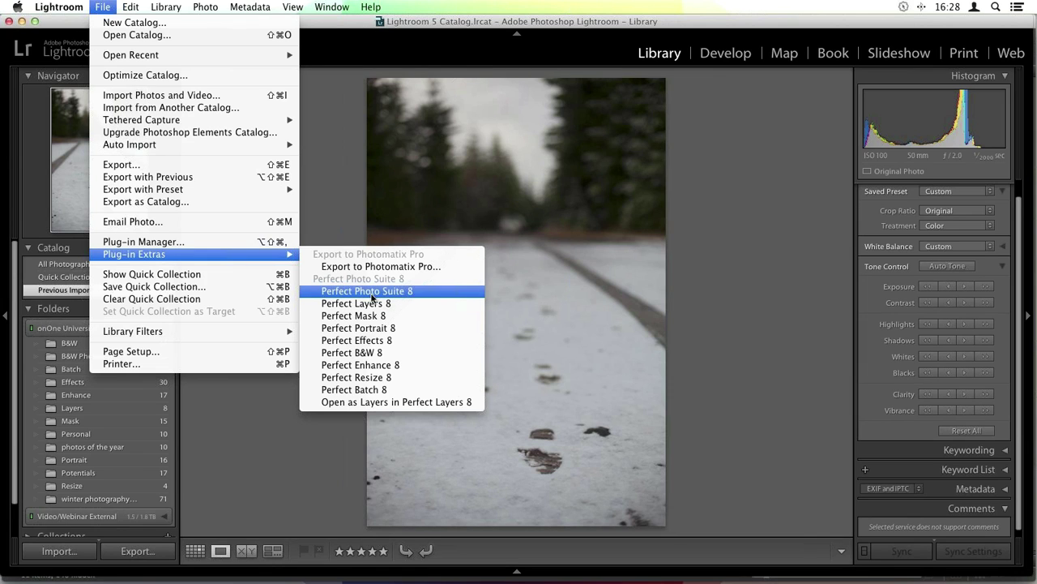
click(422, 292)
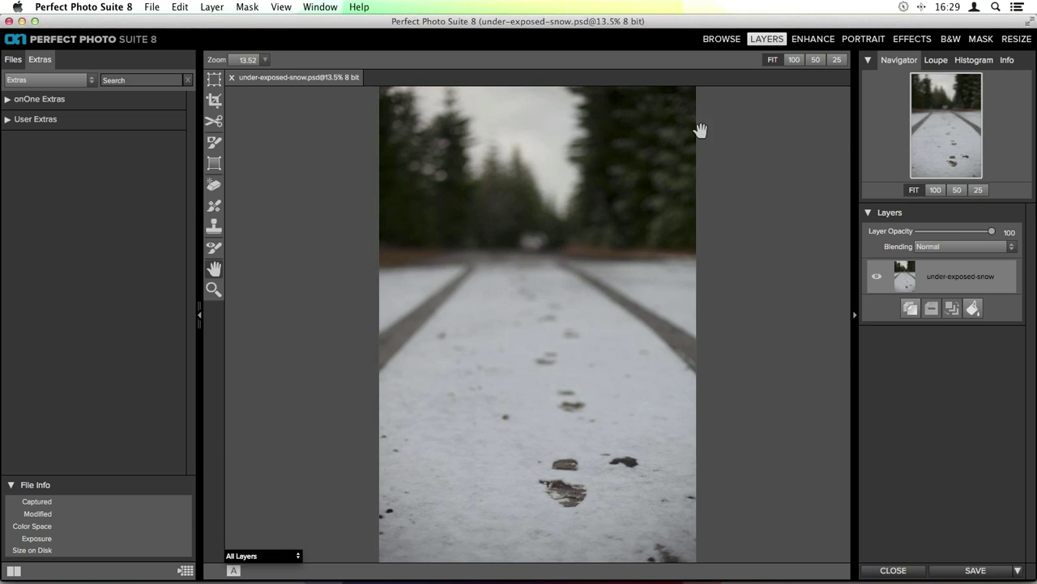
Step: Switch to the Enhance module and apply the Auto Levels and Auto Color quick fixes to the snow photo
click(812, 45)
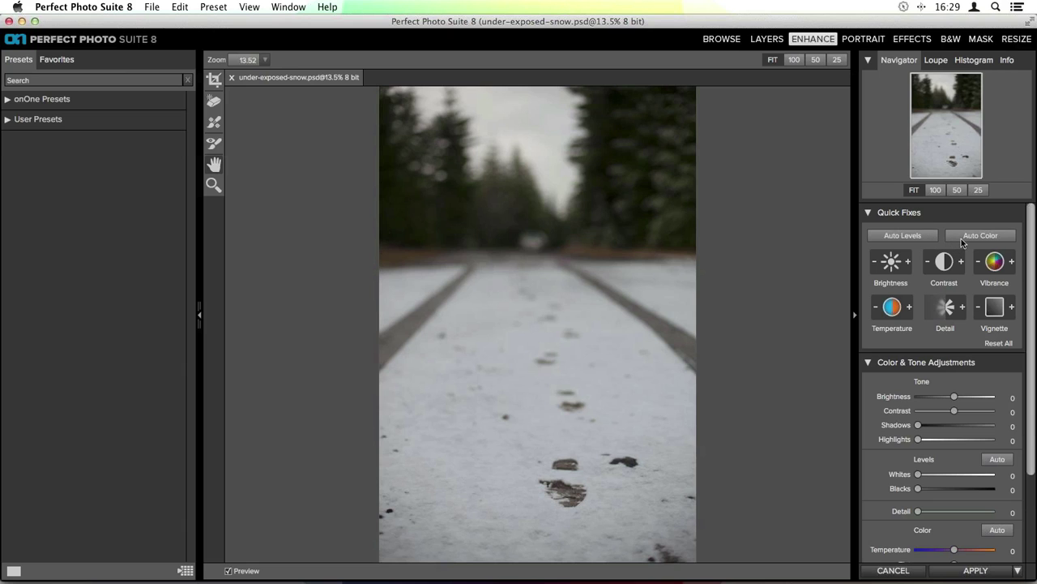
click(928, 236)
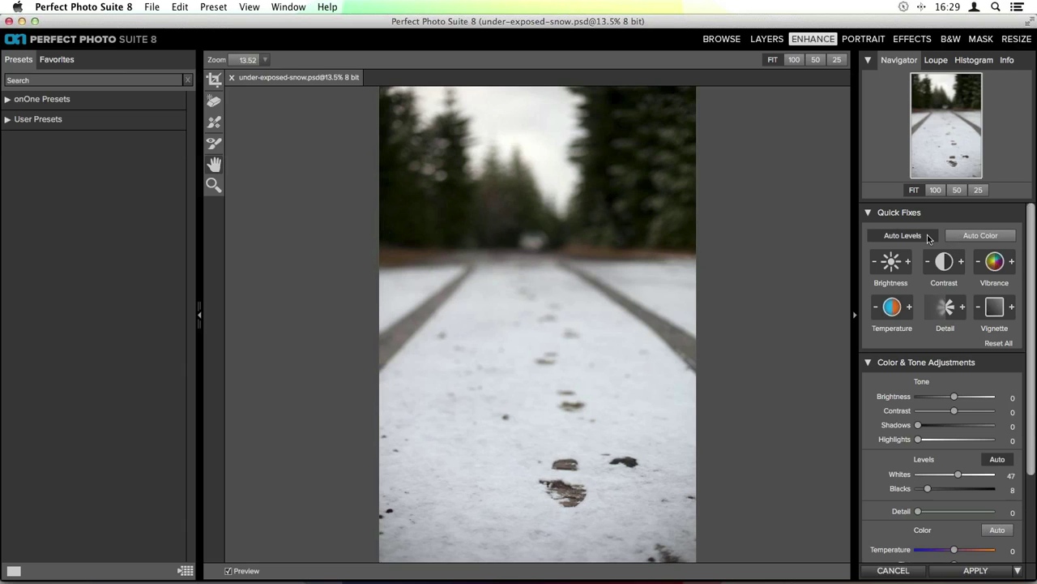
click(928, 236)
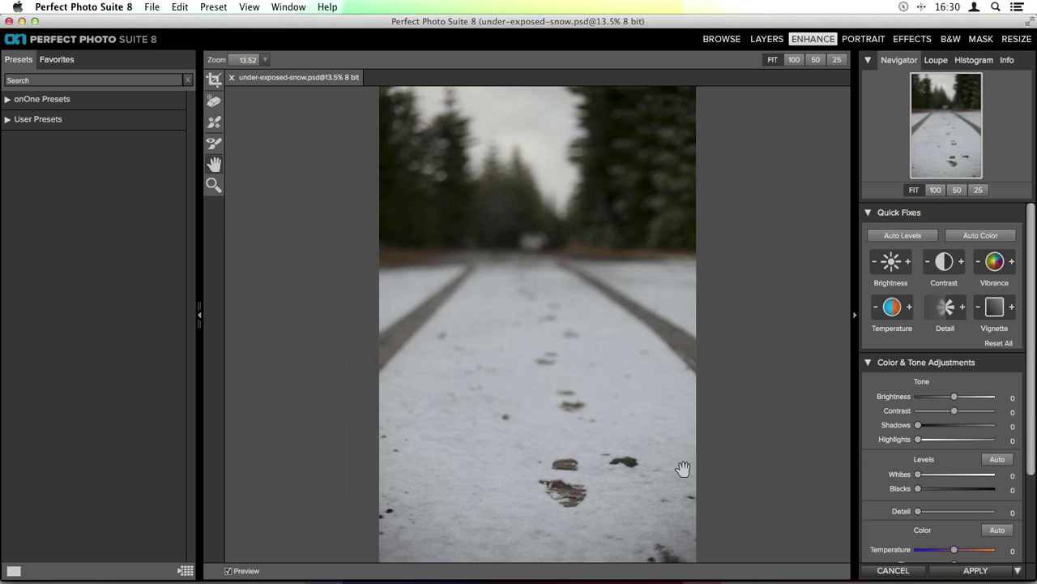
click(913, 237)
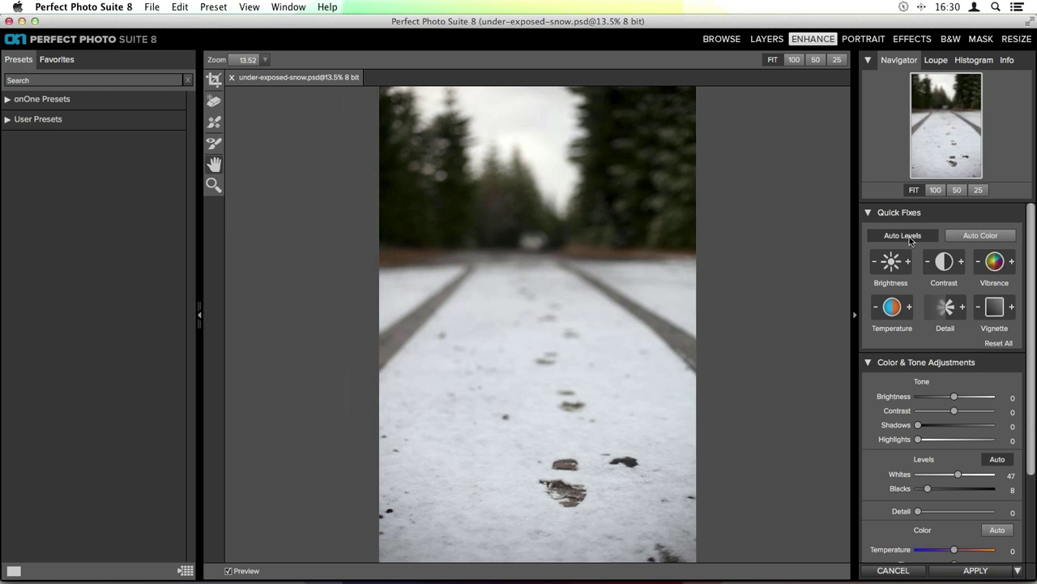
click(971, 237)
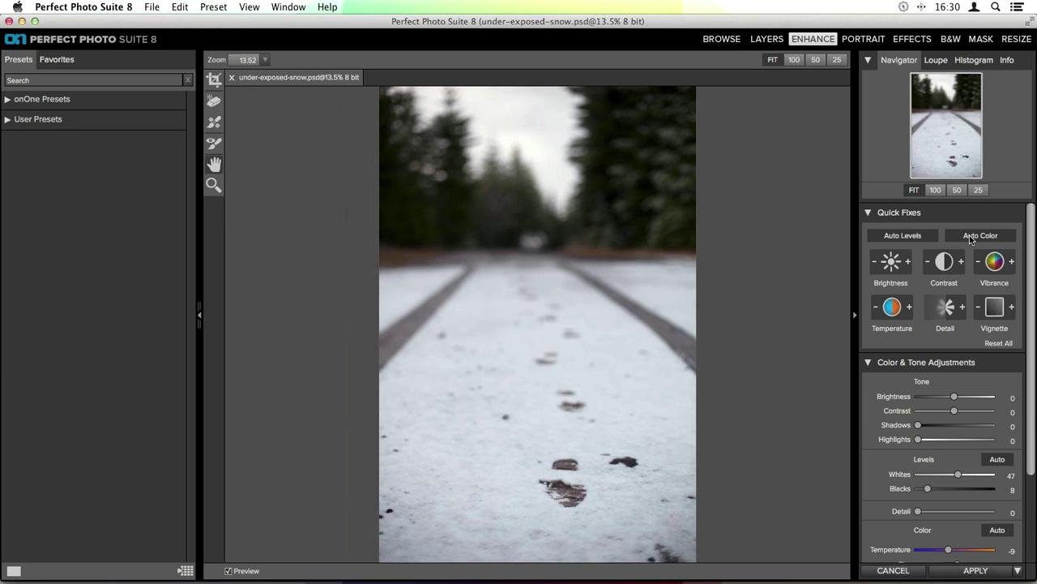
Step: Try correcting the color cast by sampling the snow as neutral twice, going back to the automatic color correction each time
scroll(970, 236, down, 5)
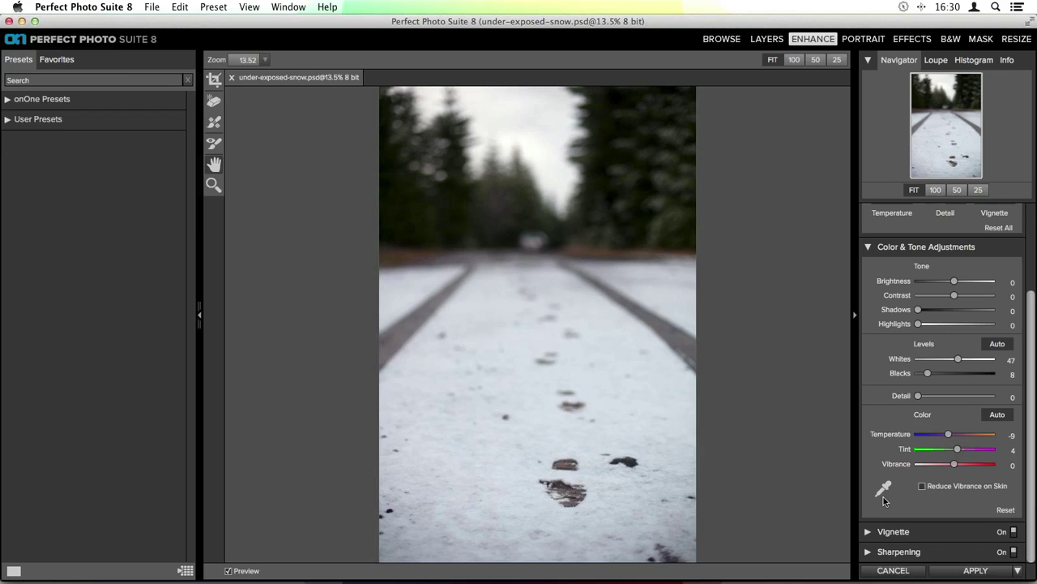
click(885, 496)
click(533, 379)
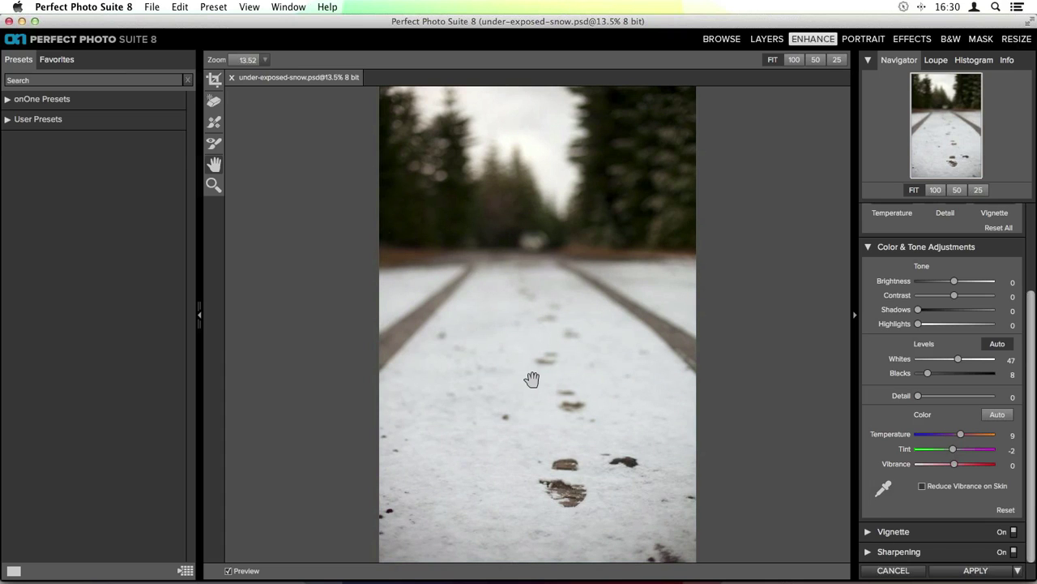
key(super+z)
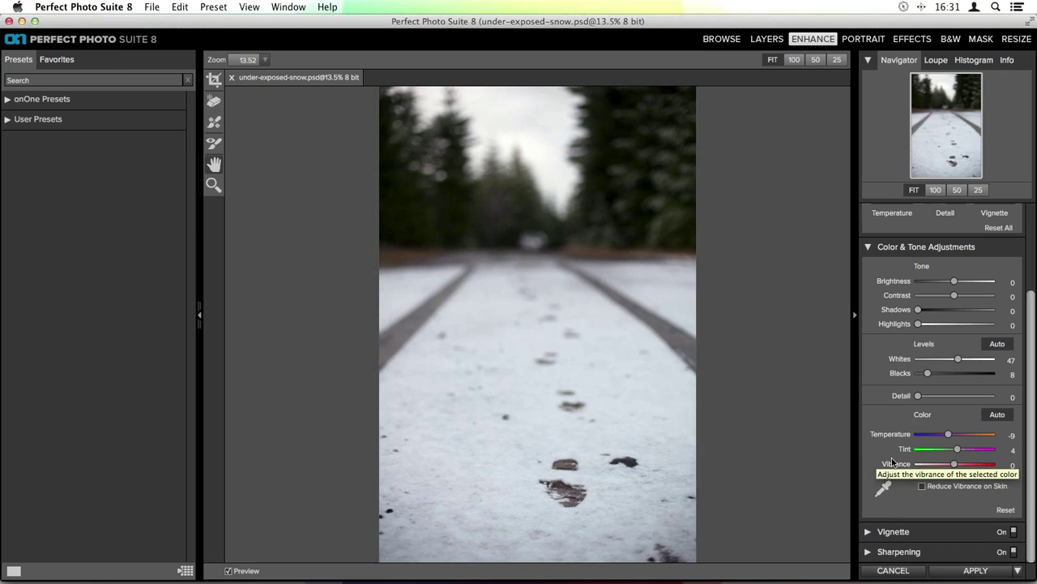
click(883, 488)
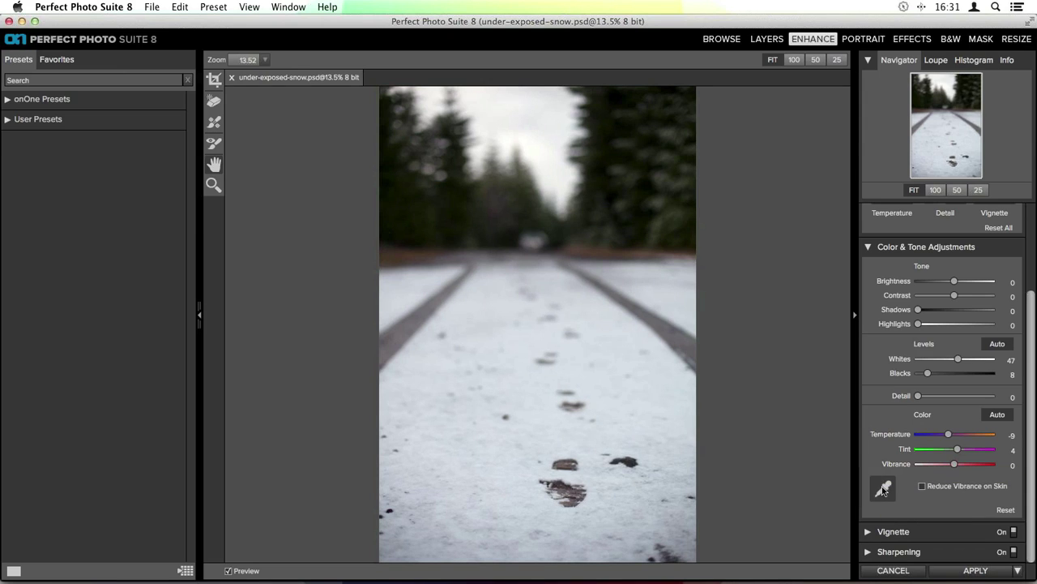
click(533, 374)
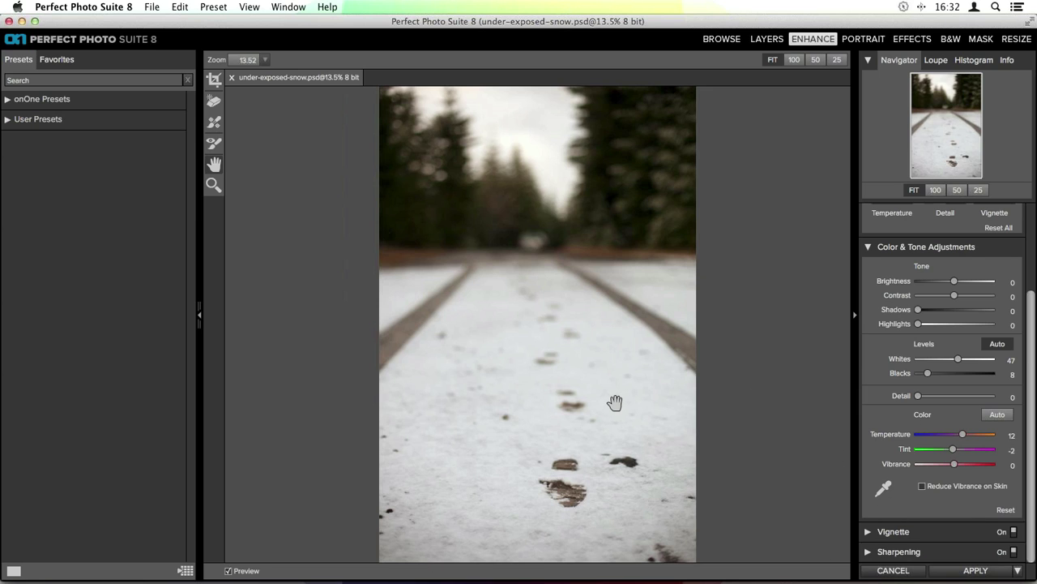
click(996, 416)
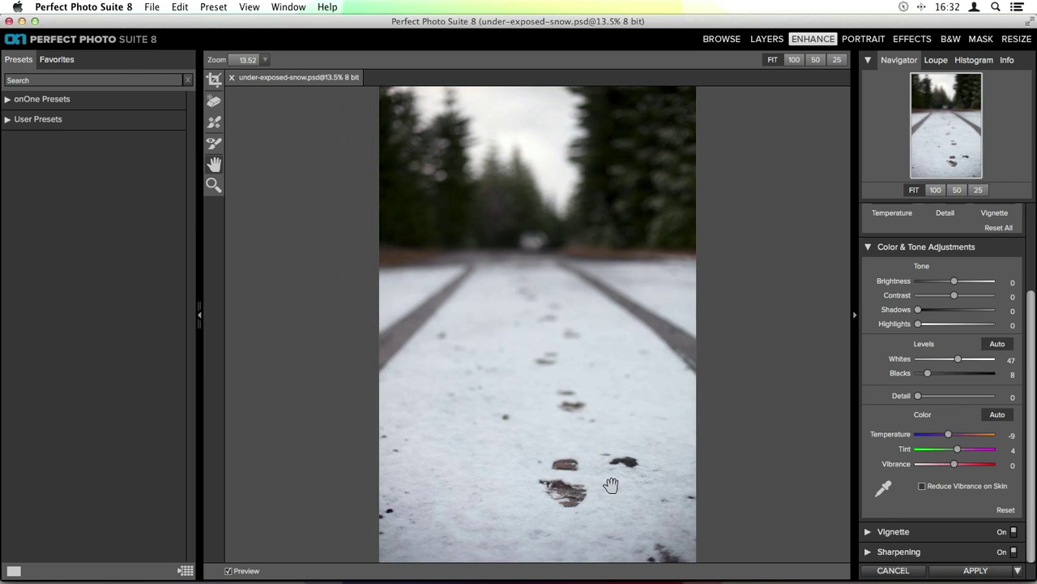
Step: Try the maximum Brightness on the photo and settle the tone adjustment at a Brightness of 13
scroll(932, 474, up, 3)
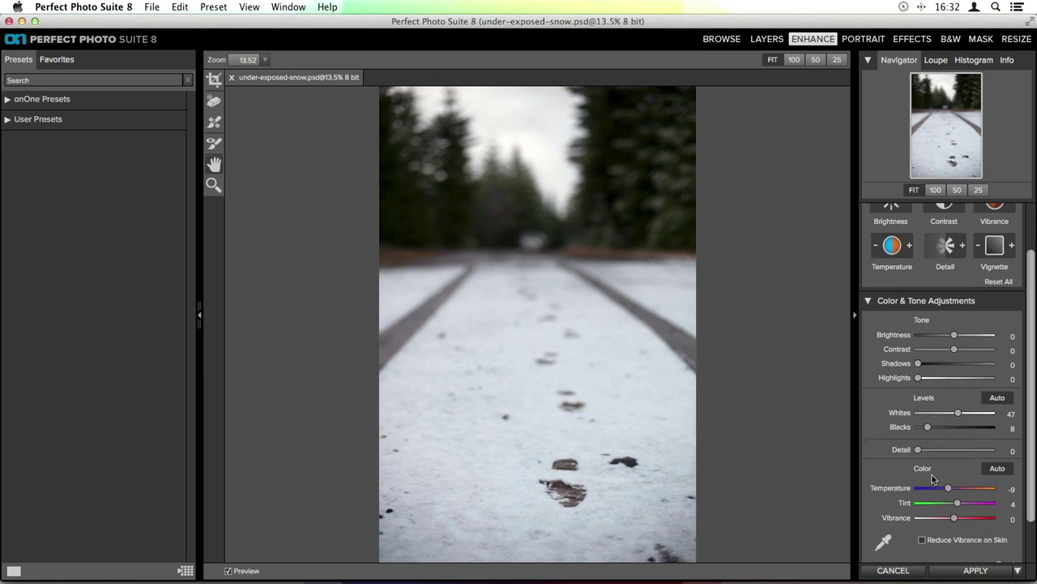
scroll(932, 478, down, 2)
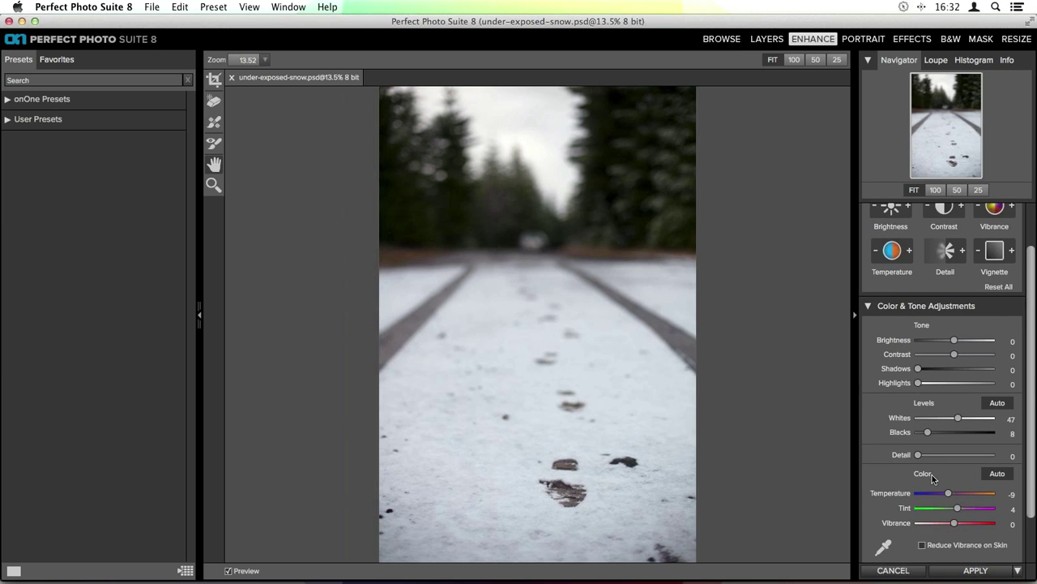
scroll(993, 315, down, 1)
scroll(993, 315, down, 2)
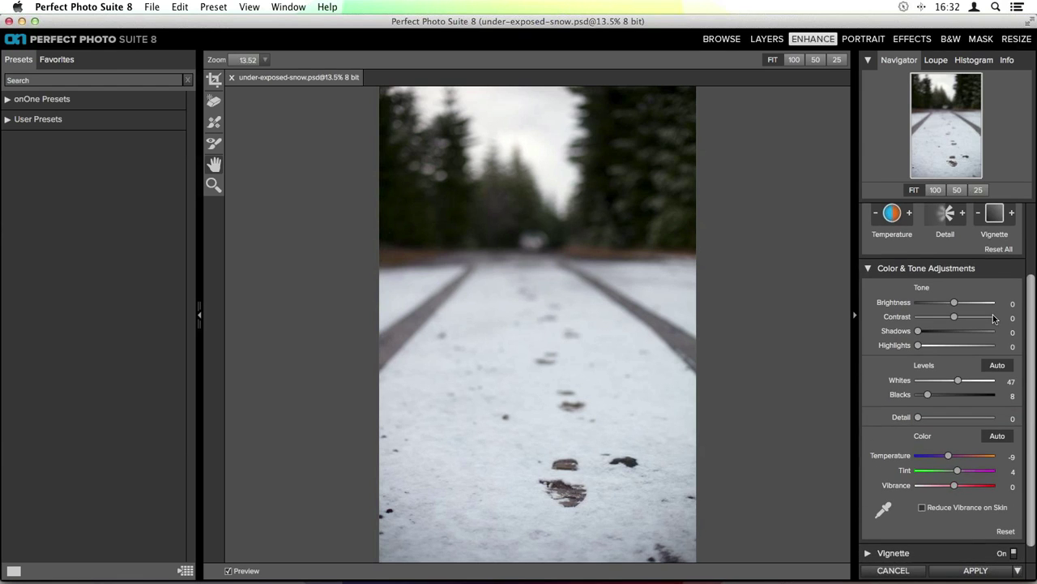
drag(954, 302, 1007, 304)
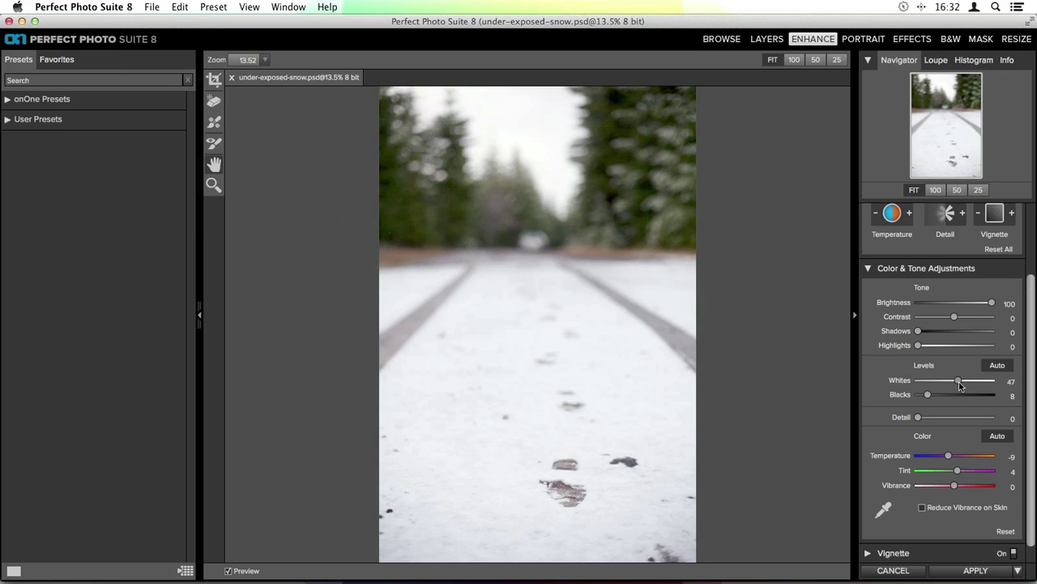
drag(992, 304, 964, 308)
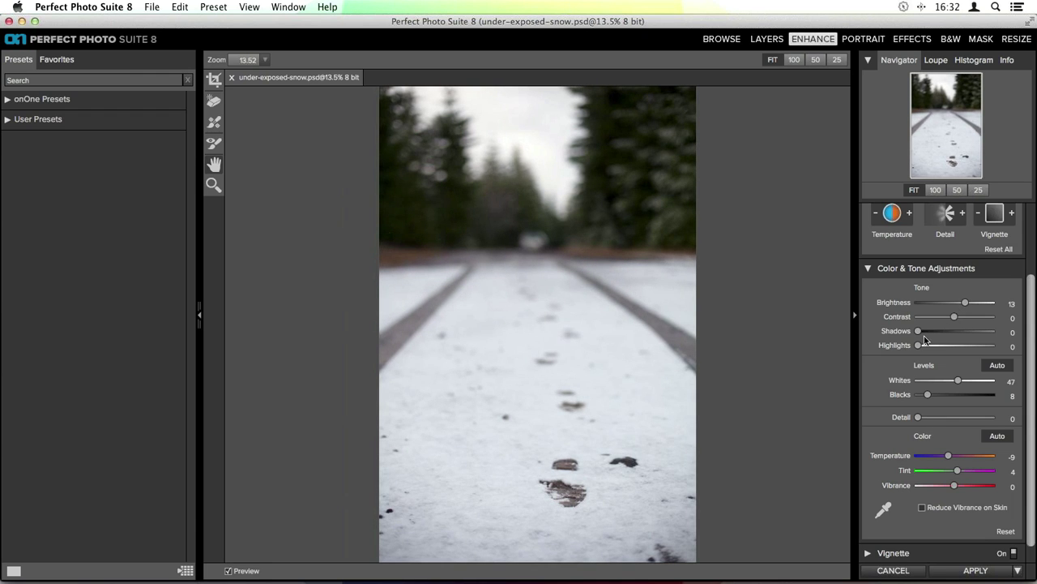
Step: Set Shadows to 15 and Detail to 10 in the color and tone adjustments
drag(918, 332, 943, 336)
scroll(973, 412, down, 1)
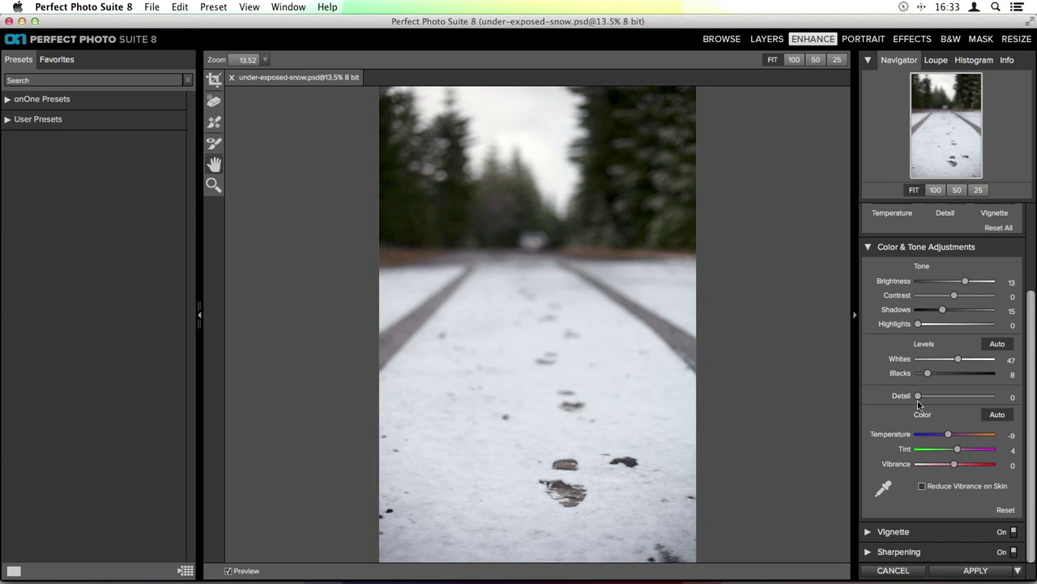
drag(919, 395, 926, 397)
Step: Erase the dark spots beside the footprints and at the right edge of the snow with a retouching brush sized 125
click(214, 103)
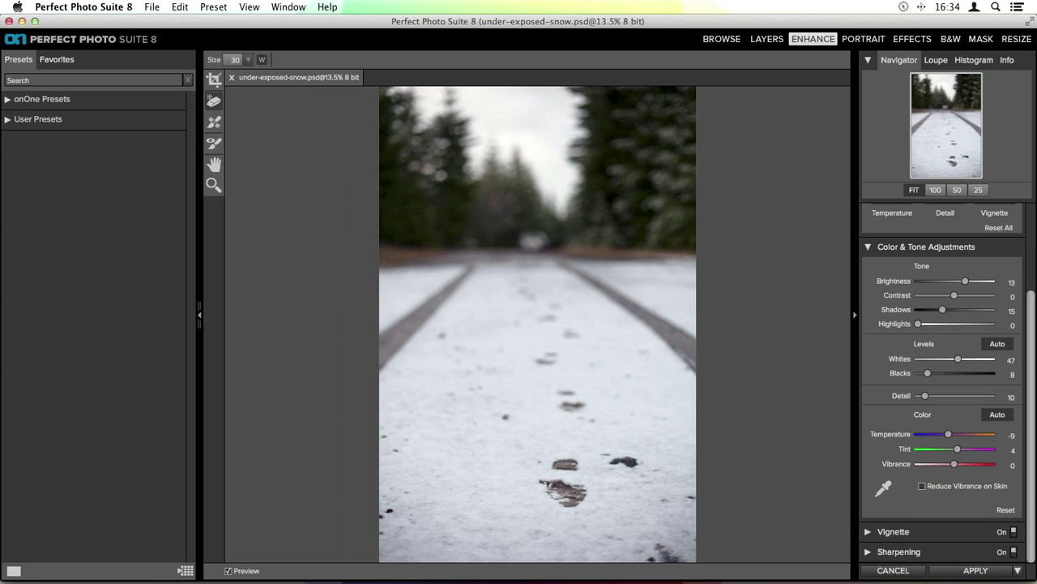
key(bracketright)
key(bracketright)
key(bracketright)
key(bracketright)
click(506, 418)
mouse_move(605, 458)
mouse_down()
mouse_move(636, 459)
mouse_move(626, 468)
mouse_move(600, 451)
mouse_up()
drag(683, 497, 693, 498)
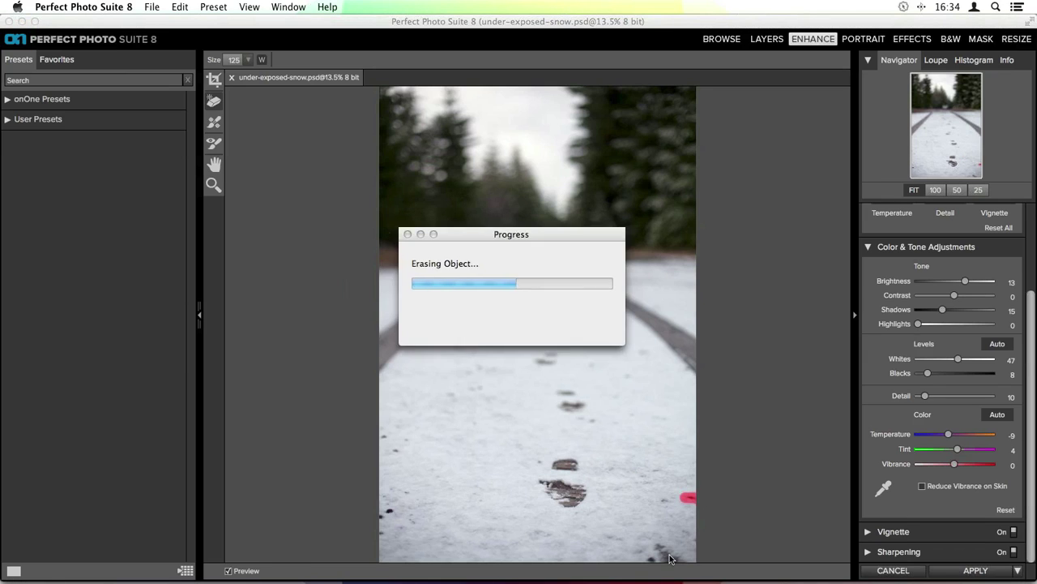
Step: Enlarge the eraser brush to 200 and erase the debris in the photo's bottom-right corner and along its left edge
key(bracketright)
key(bracketright)
key(bracketright)
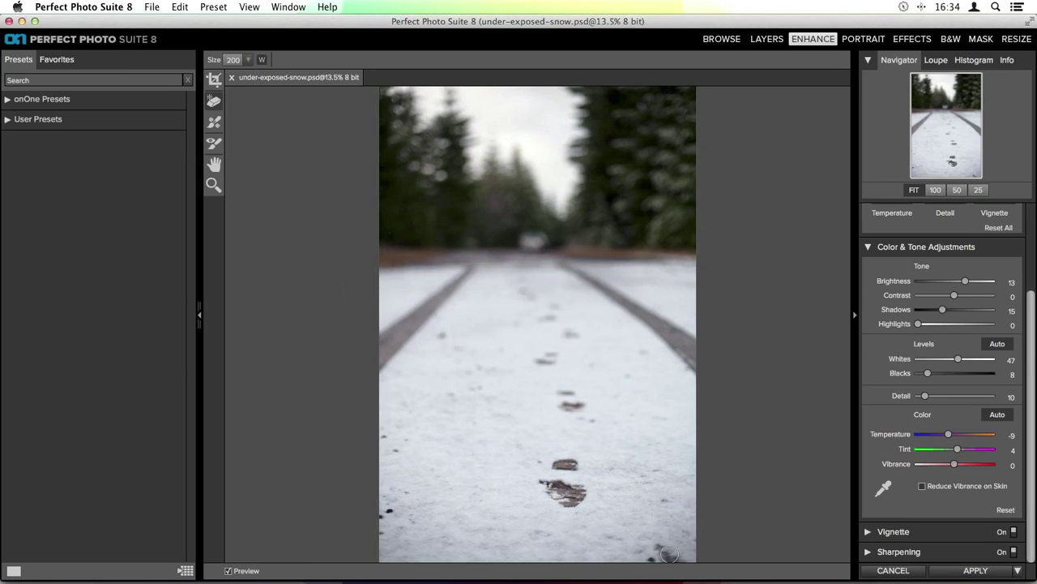
mouse_move(660, 551)
mouse_down()
mouse_move(673, 554)
mouse_move(647, 558)
mouse_up()
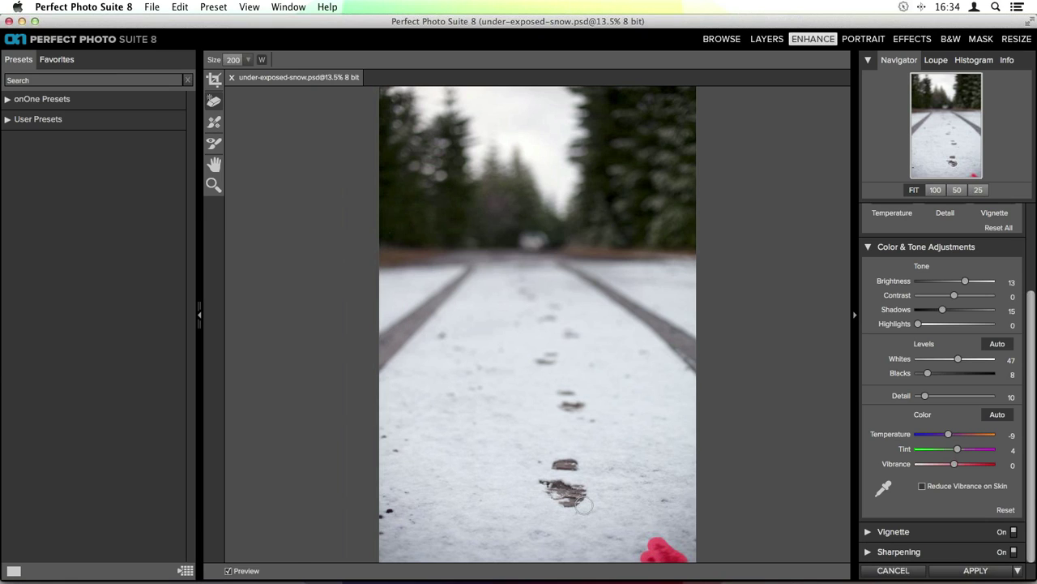
drag(385, 507, 383, 535)
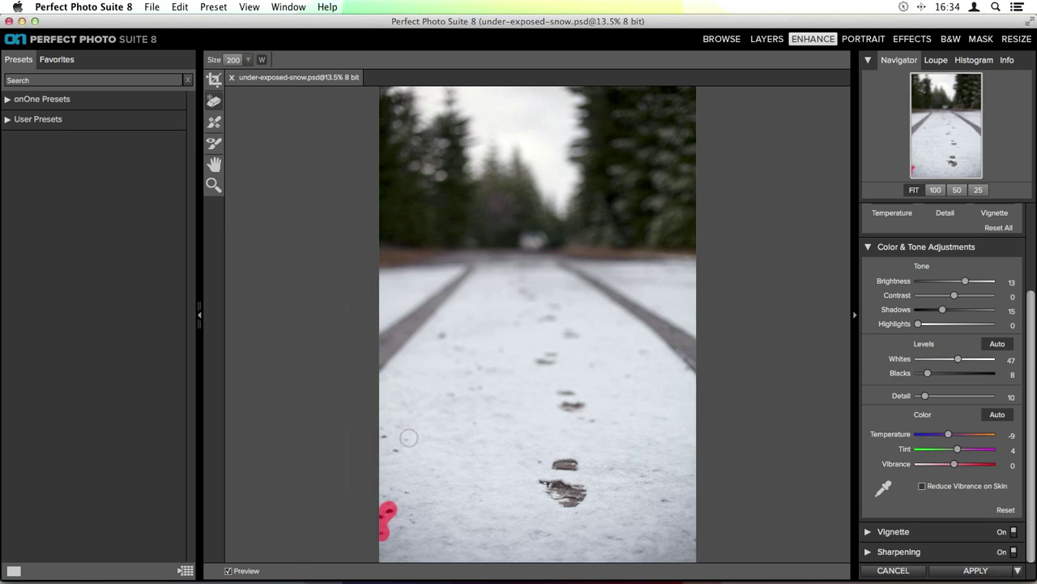
drag(399, 444, 386, 440)
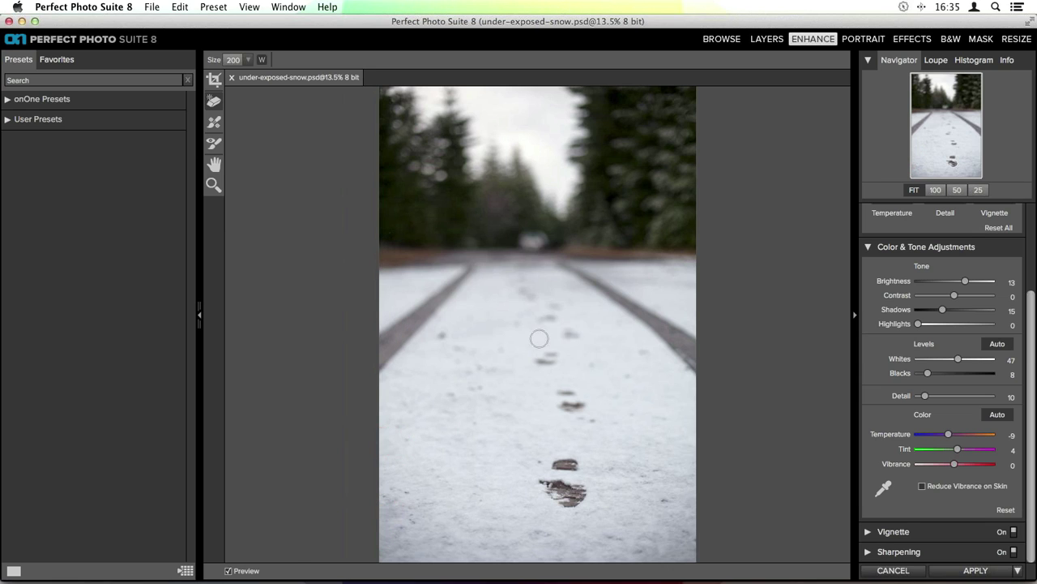
Step: Erase the remaining small marks on the snow on both sides of the distant footprints
click(440, 334)
click(457, 350)
click(642, 354)
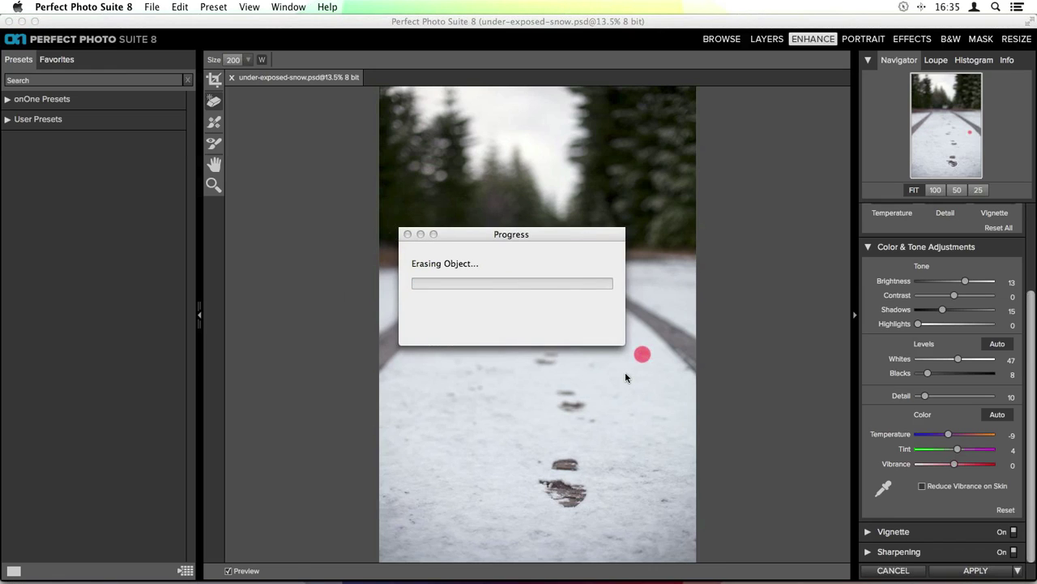
Step: Erase the faint marks in the mid-distance snow, working from the right of the footprint trail across to its left
click(625, 373)
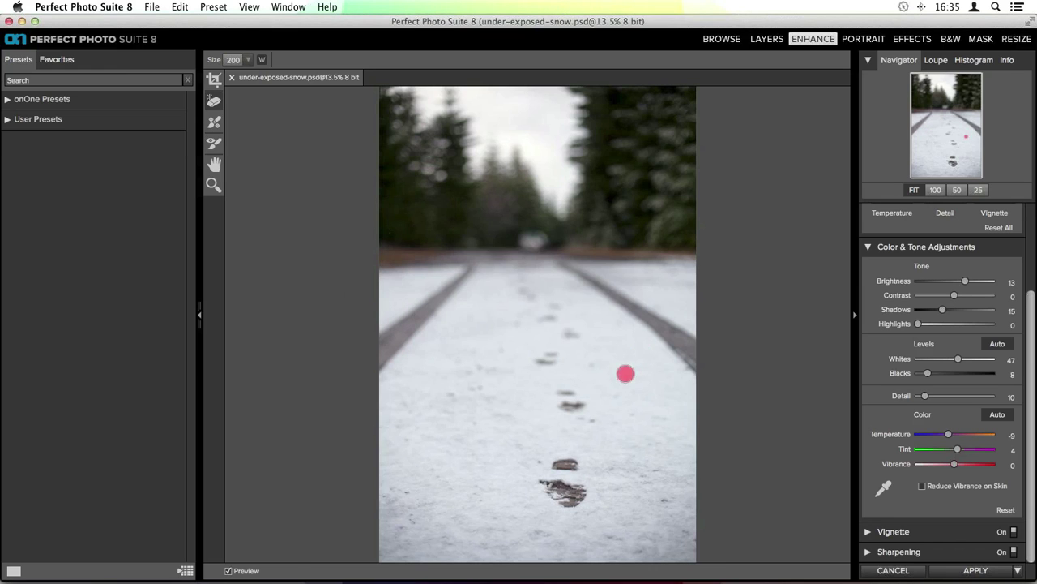
click(590, 366)
click(515, 325)
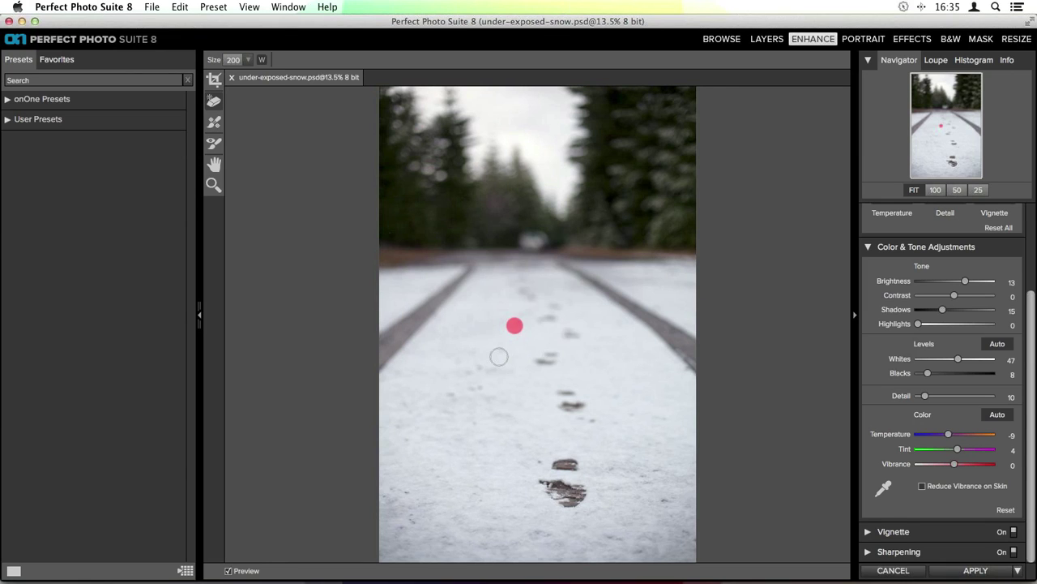
click(499, 350)
Step: Reduce the eraser brush to 100 and erase the small specks beside the two nearest footprints
key(bracketleft)
key(bracketleft)
key(bracketleft)
key(bracketleft)
drag(584, 419, 598, 419)
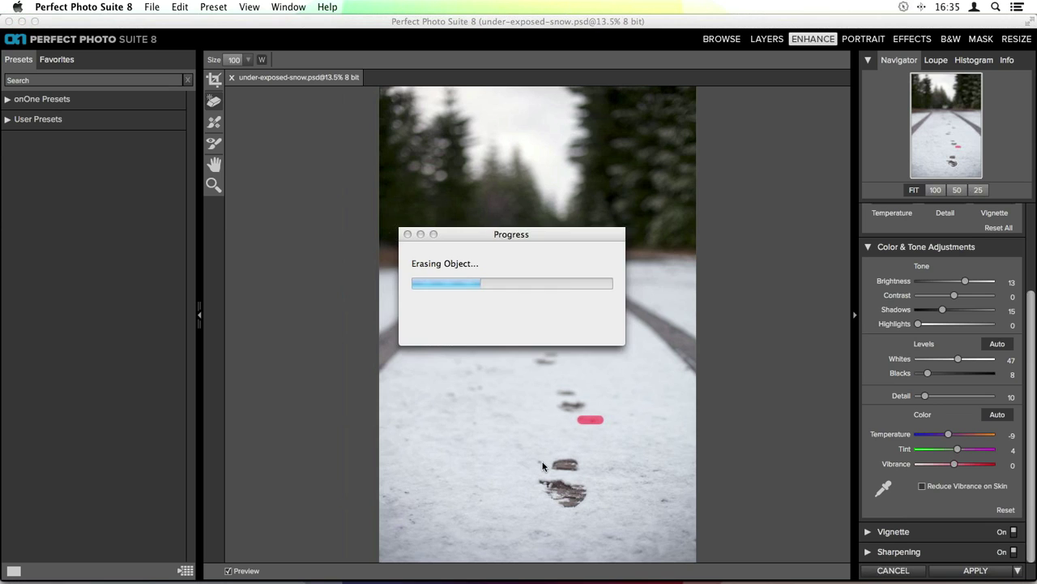
click(539, 464)
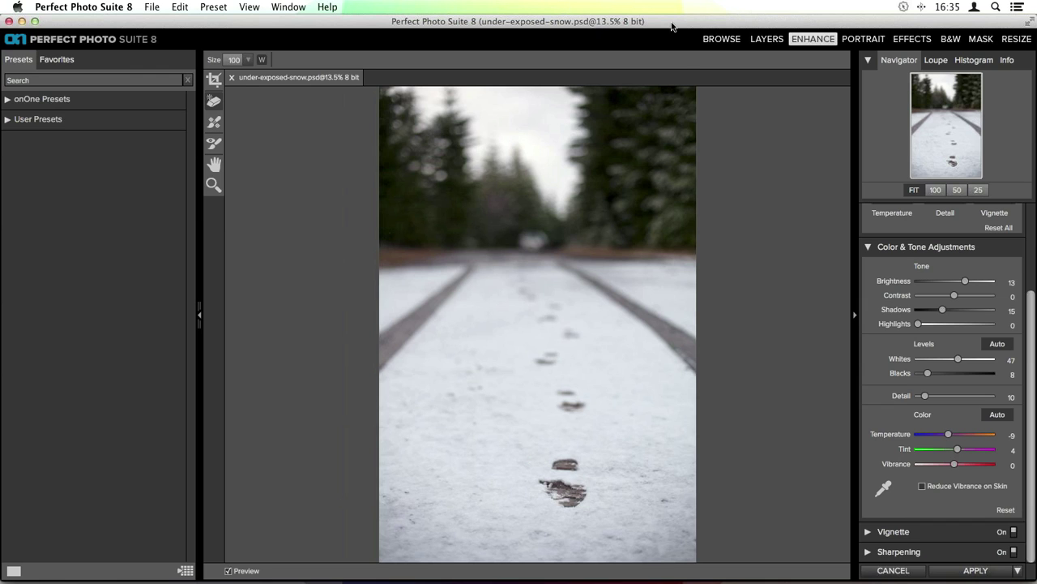
Step: Switch the photo to the Effects module and apply the Glow filter's Charge More - Strong preset
click(901, 41)
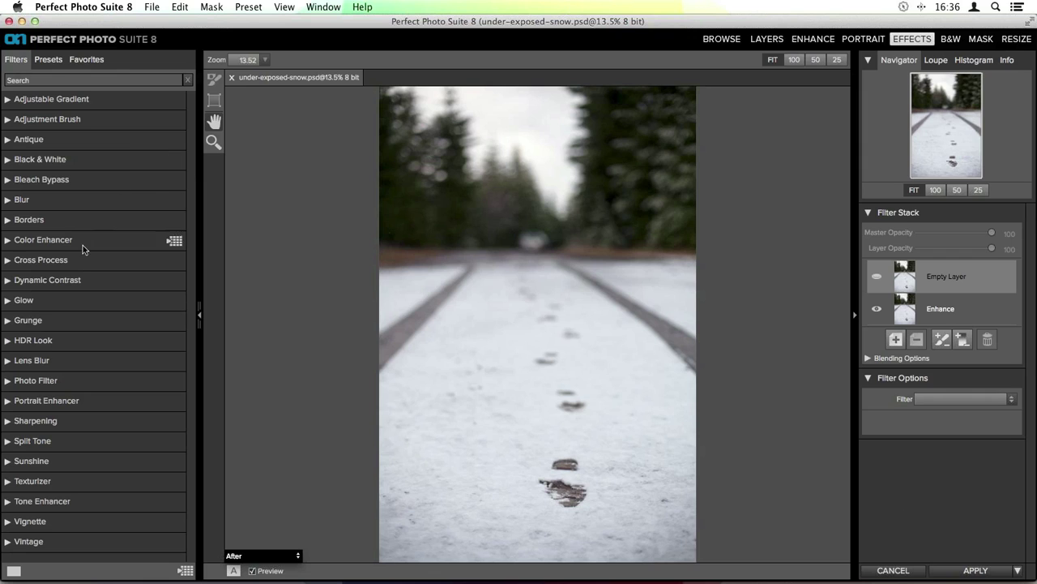
click(7, 300)
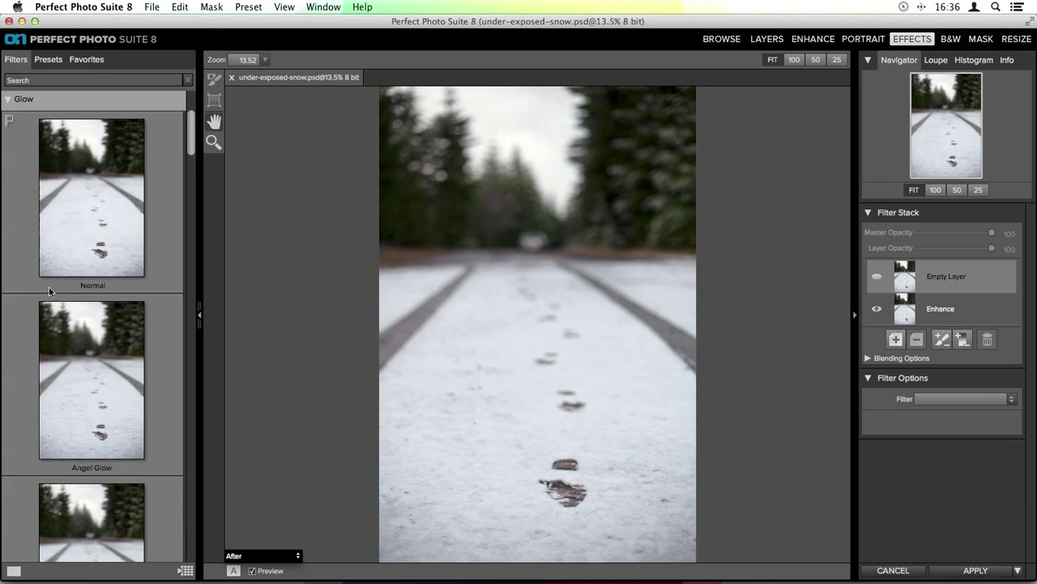
scroll(155, 265, down, 5)
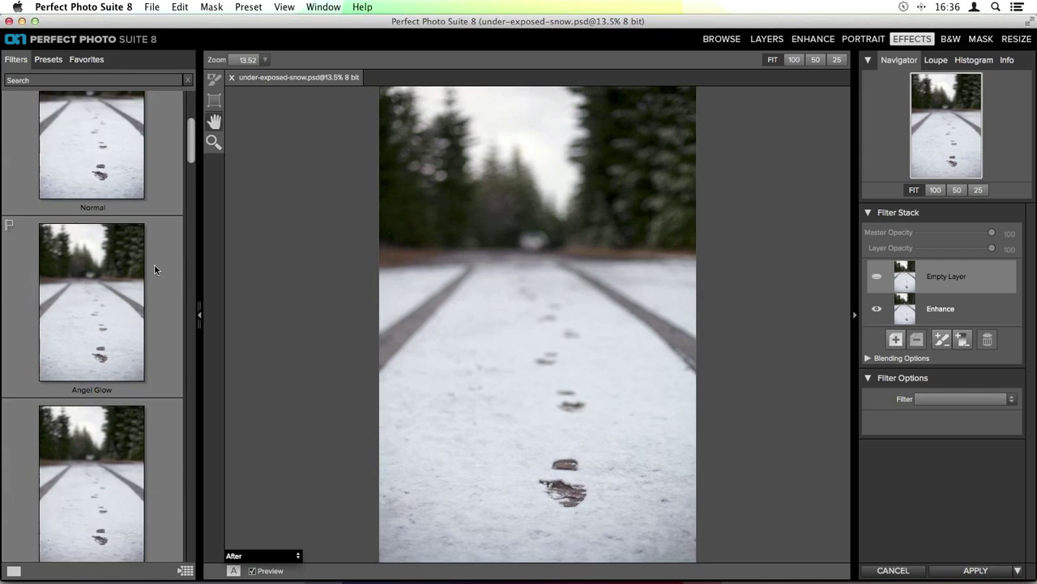
scroll(154, 265, down, 10)
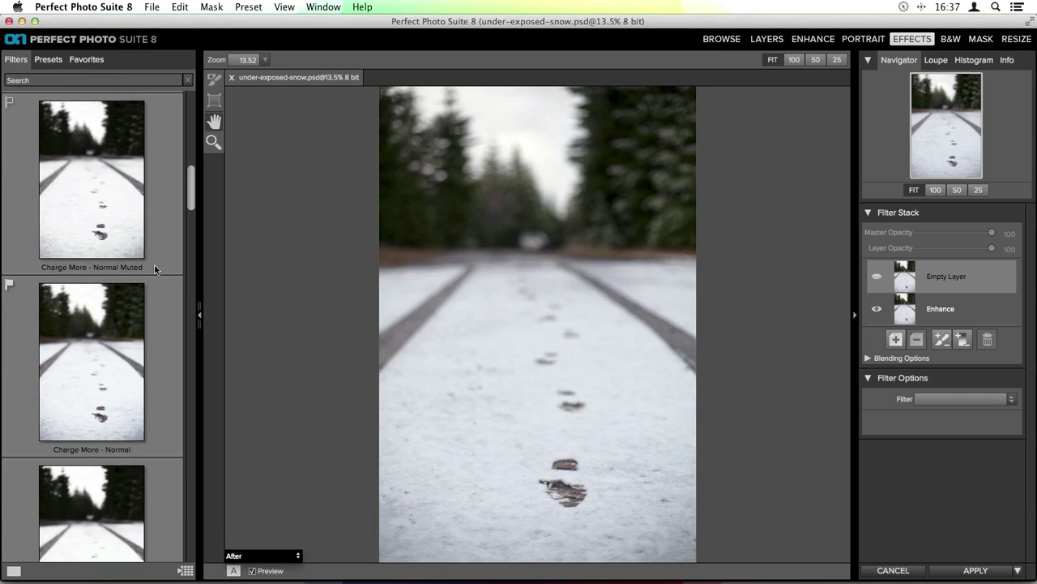
scroll(155, 269, down, 5)
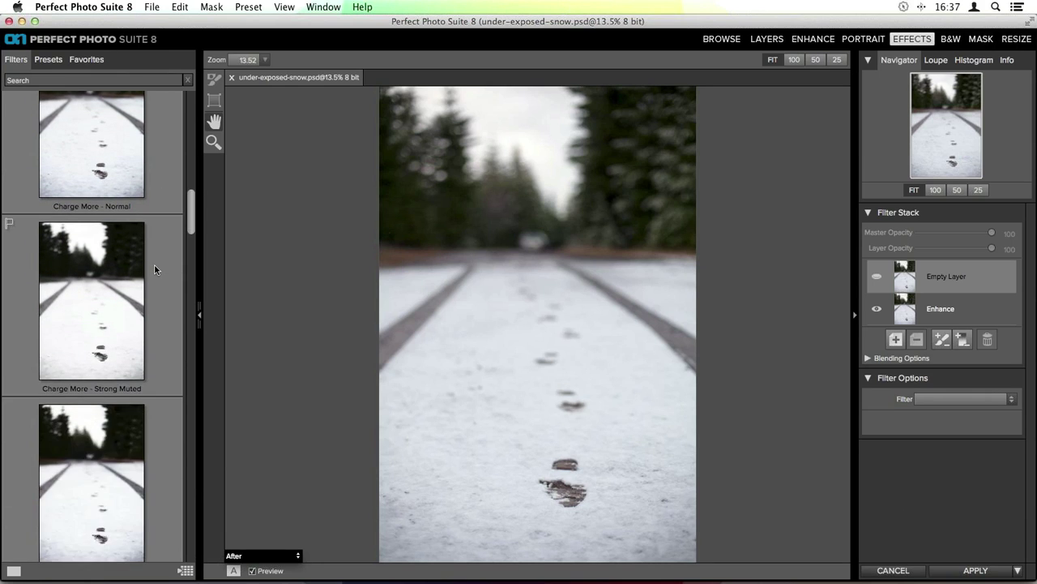
scroll(155, 269, down, 3)
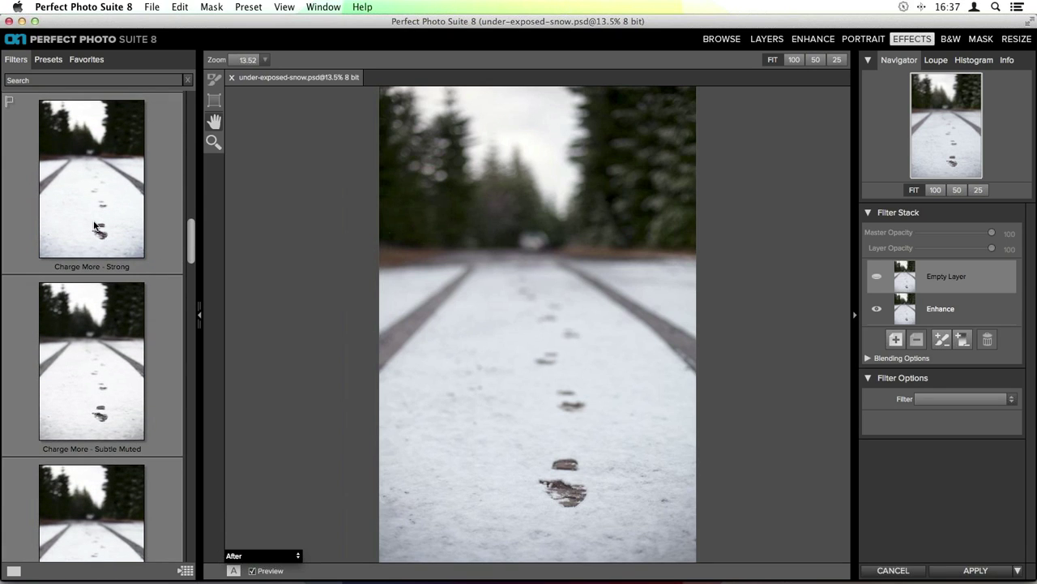
click(100, 180)
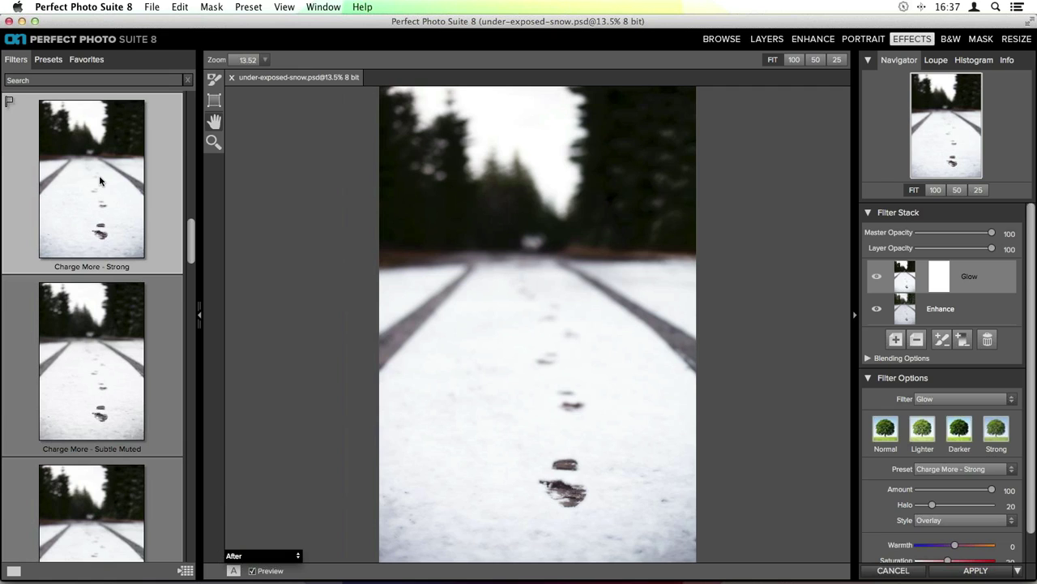
Step: Replace the glow effect with the Charge More - Normal preset
scroll(114, 276, down, 3)
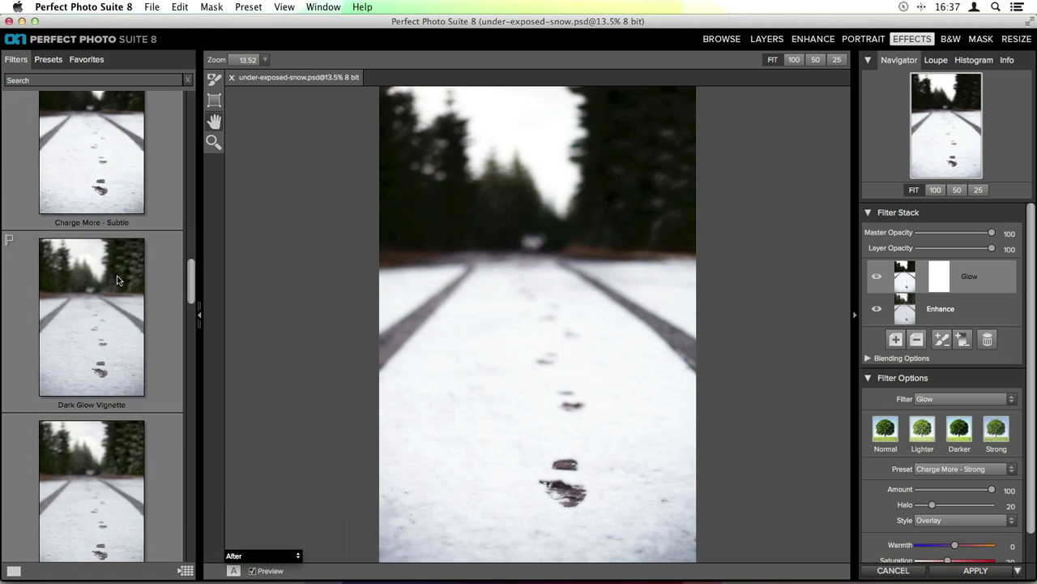
scroll(117, 280, up, 2)
scroll(117, 280, up, 1)
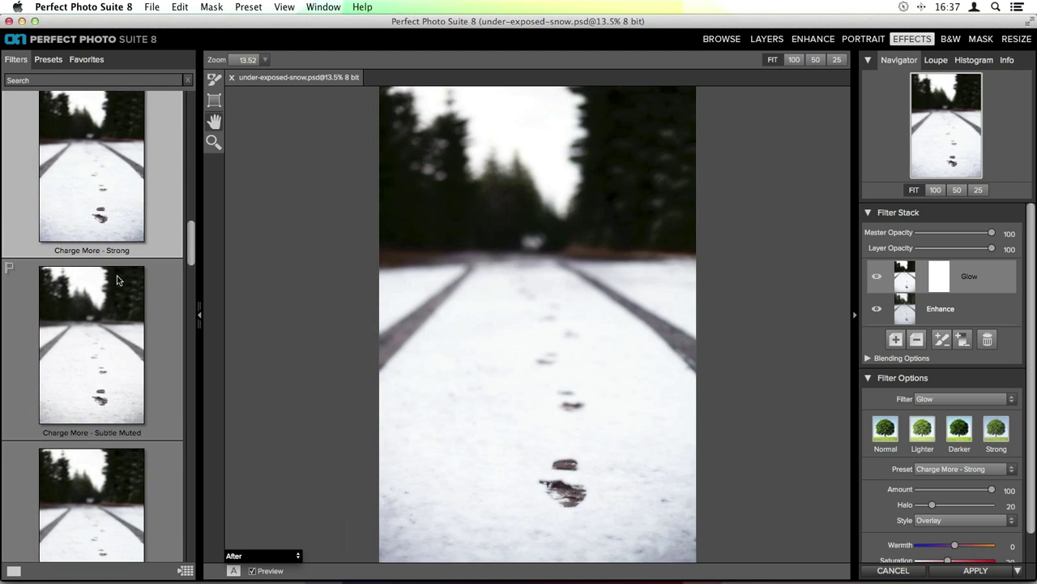
scroll(105, 251, up, 6)
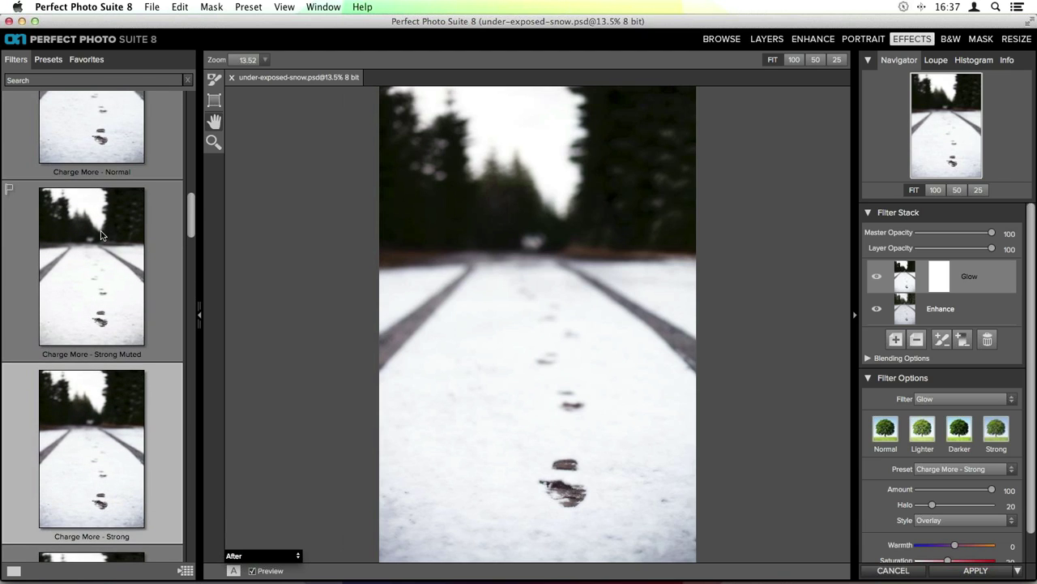
scroll(100, 234, up, 6)
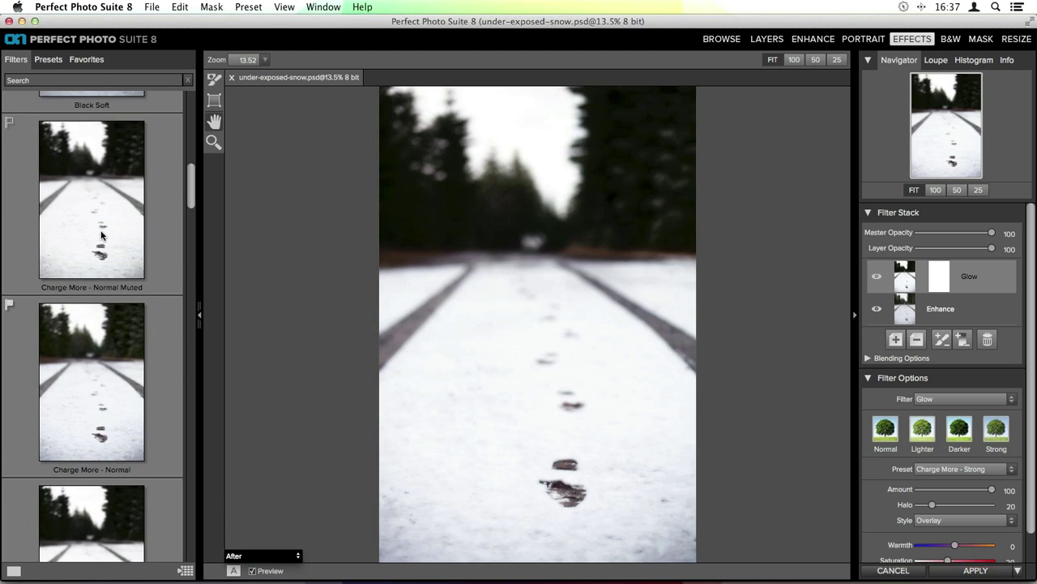
click(124, 393)
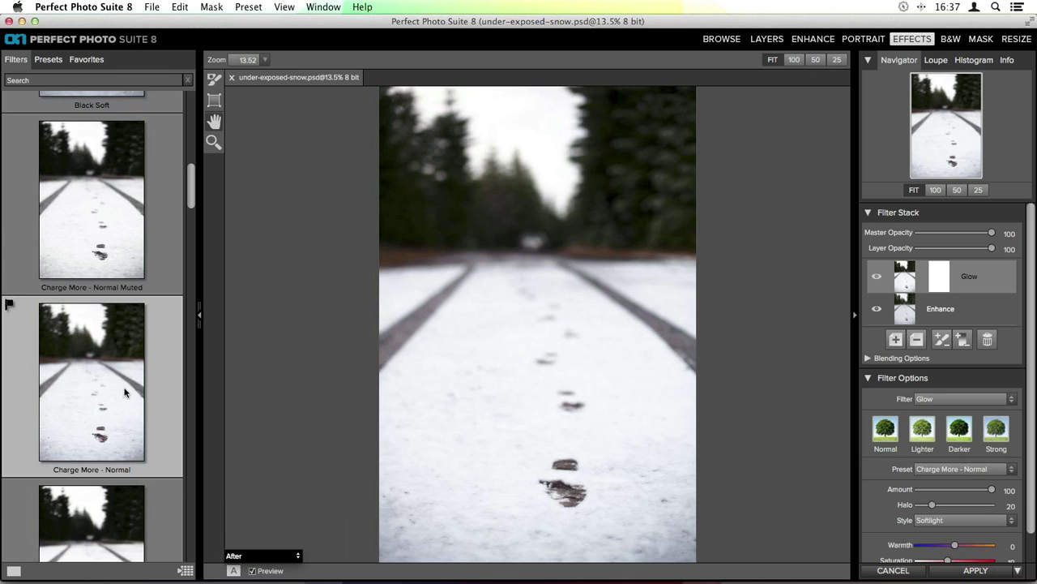
Step: Examine the remaining Glow presets, including Dreamland, Hollywood Glow and Orton Clean, and collapse the Glow category
scroll(124, 392, down, 10)
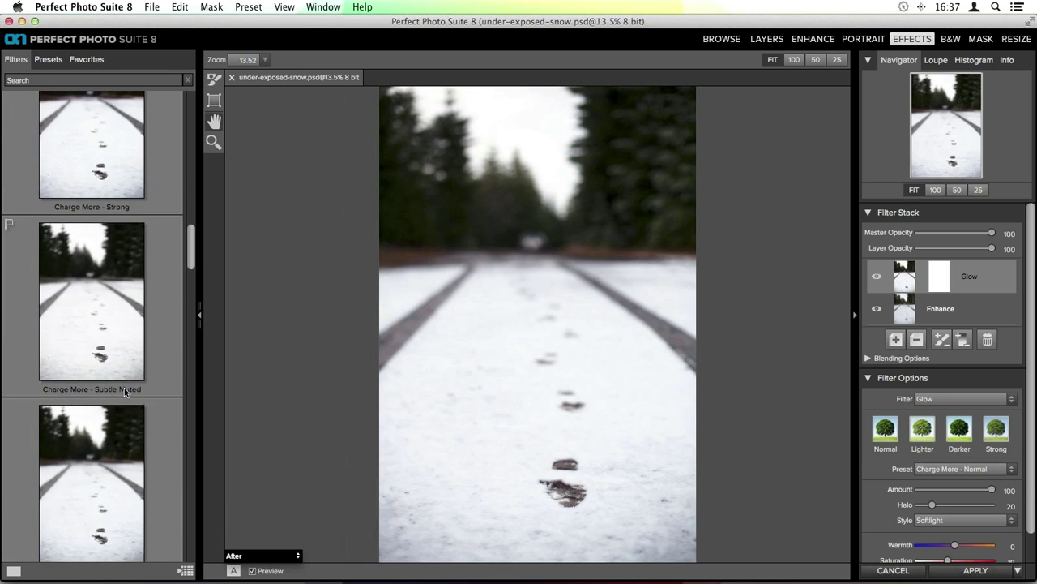
scroll(148, 420, down, 10)
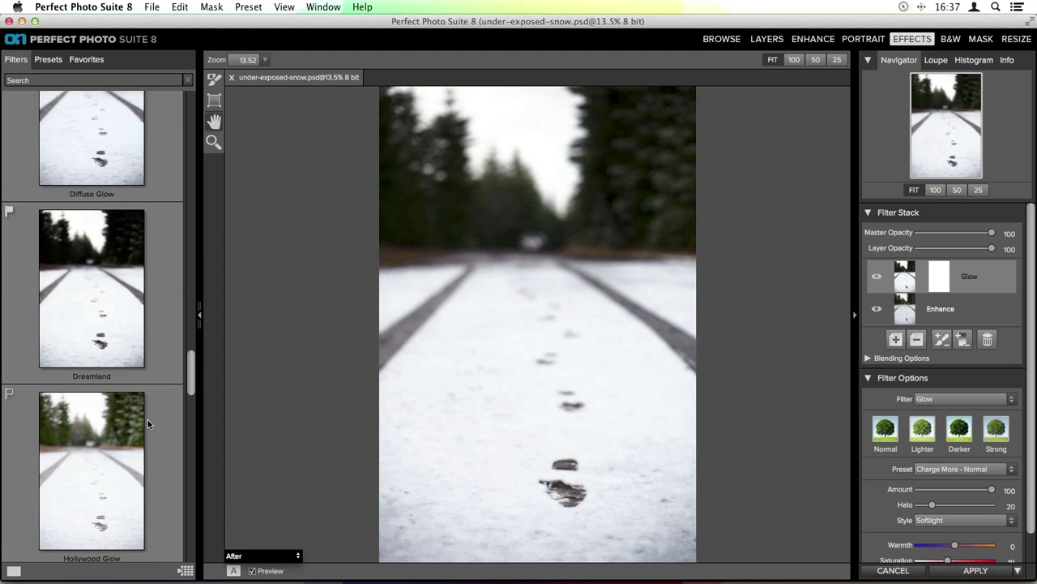
scroll(148, 419, down, 1)
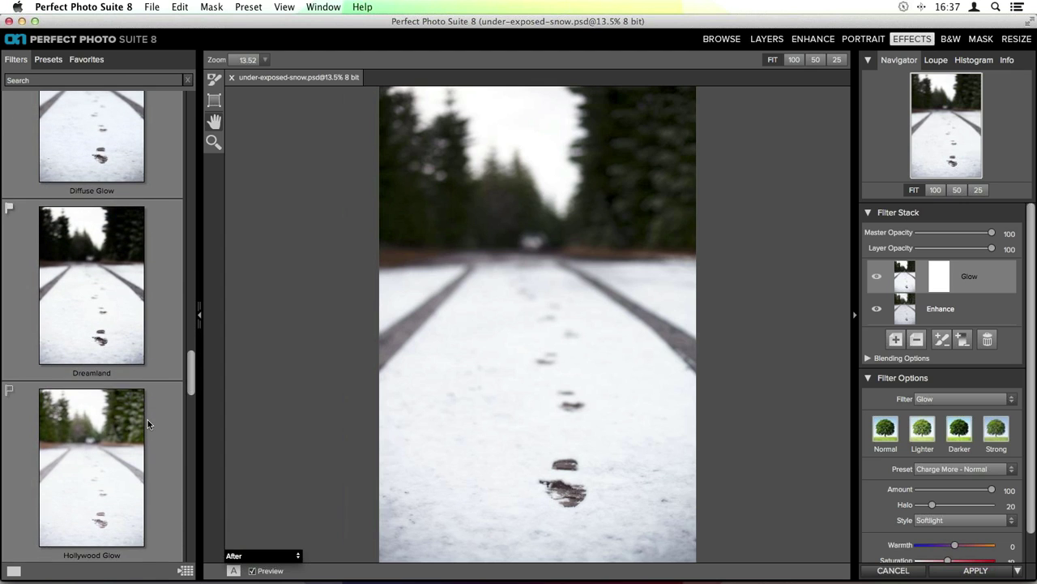
scroll(148, 419, down, 8)
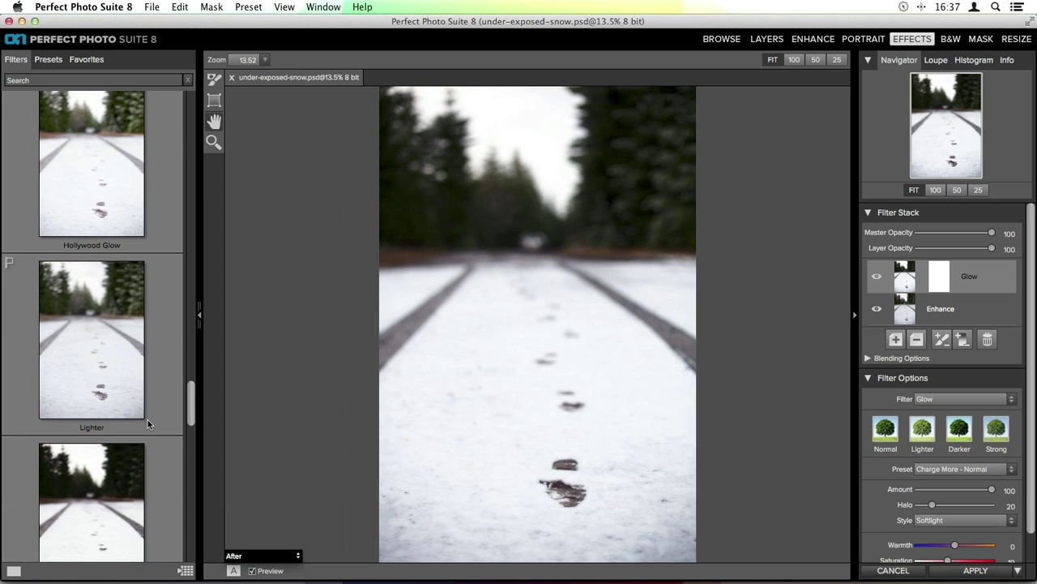
scroll(147, 419, down, 10)
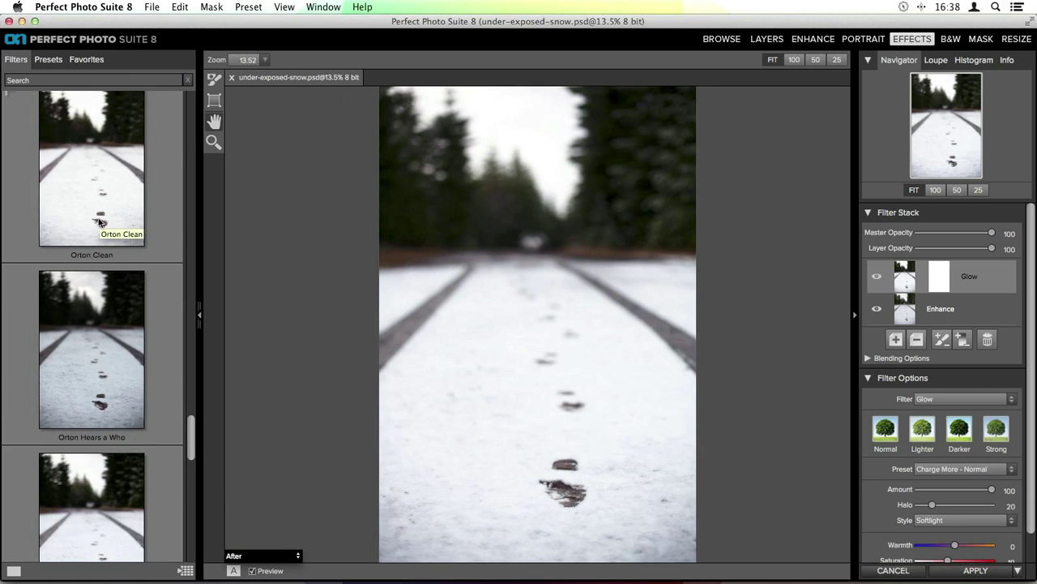
scroll(98, 221, up, 15)
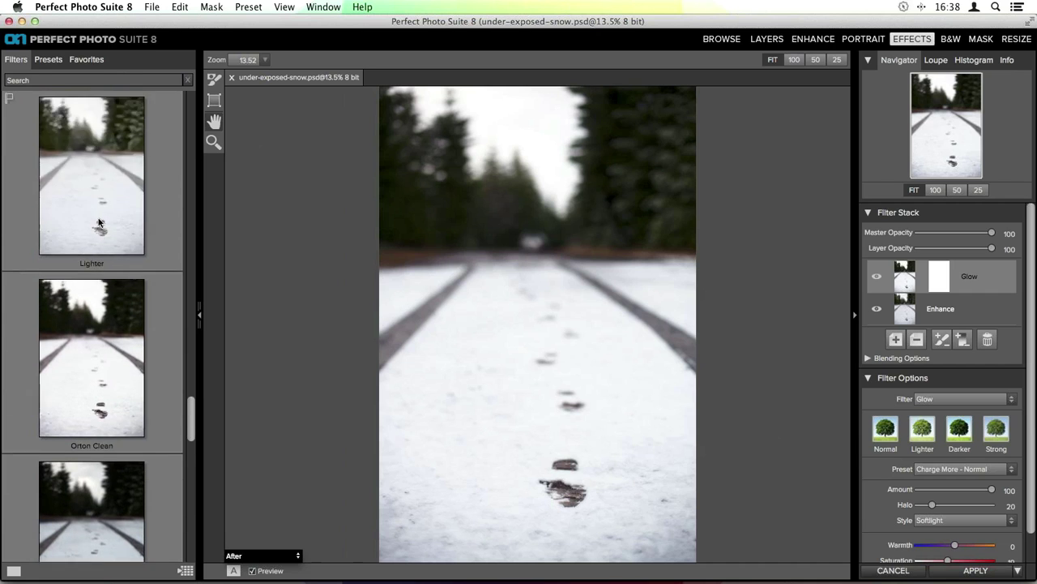
scroll(98, 221, up, 15)
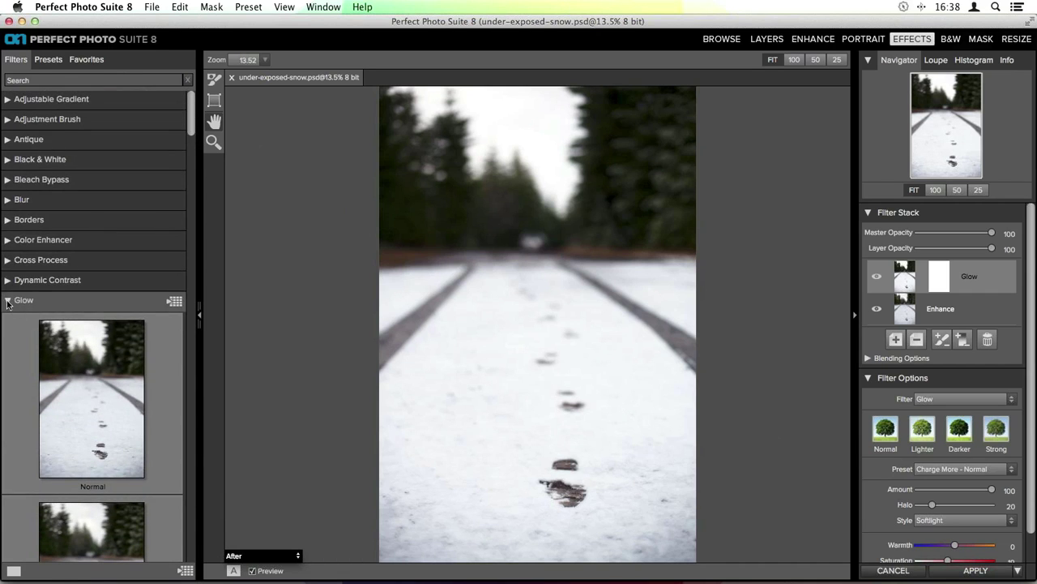
click(9, 301)
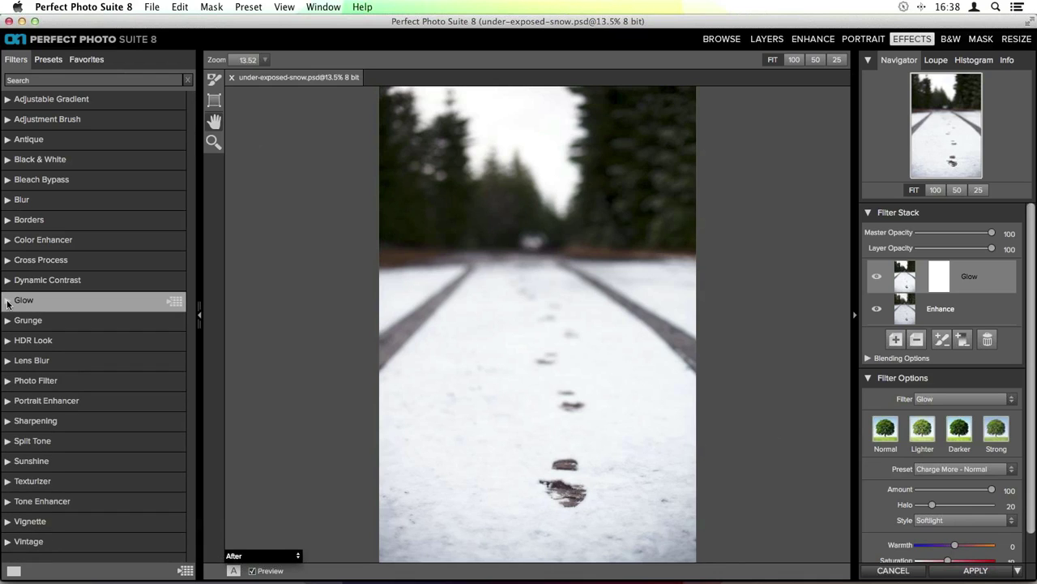
Step: Browse the Dynamic Contrast presets and apply Soft in place of the glow effect
click(8, 280)
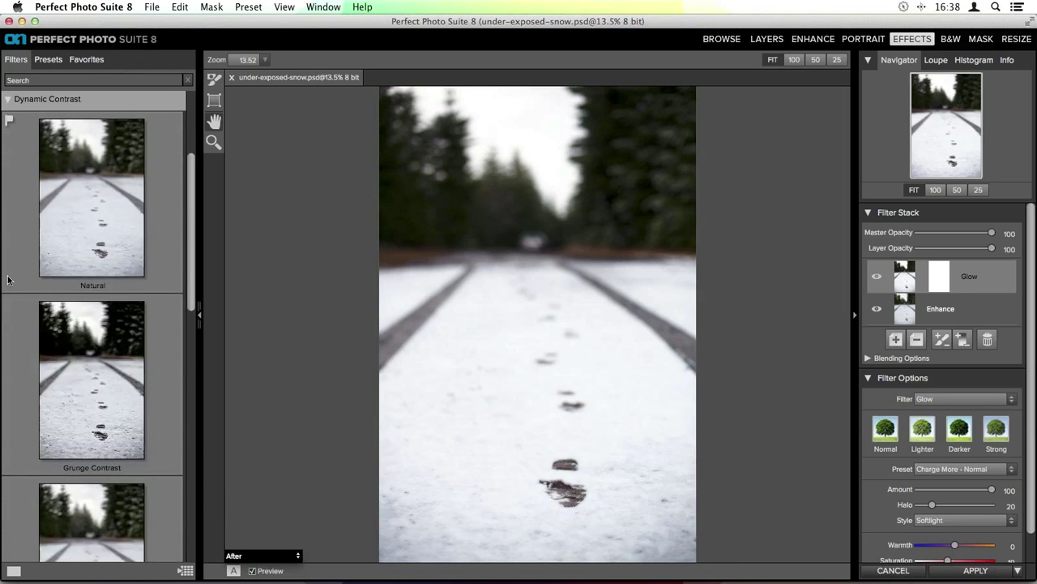
scroll(113, 316, down, 5)
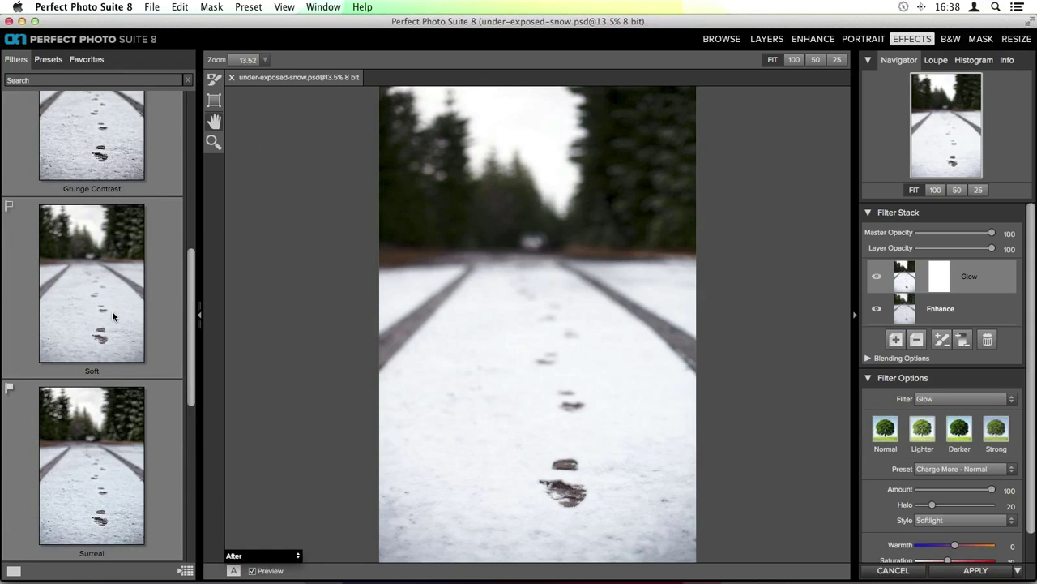
scroll(113, 316, down, 3)
scroll(113, 316, down, 3)
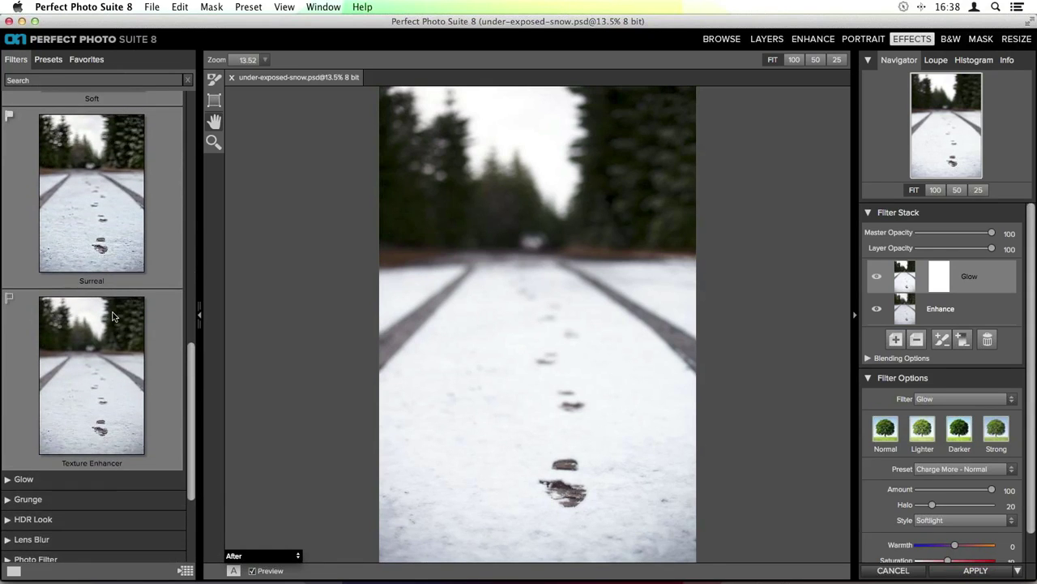
scroll(113, 316, up, 3)
scroll(112, 317, up, 1)
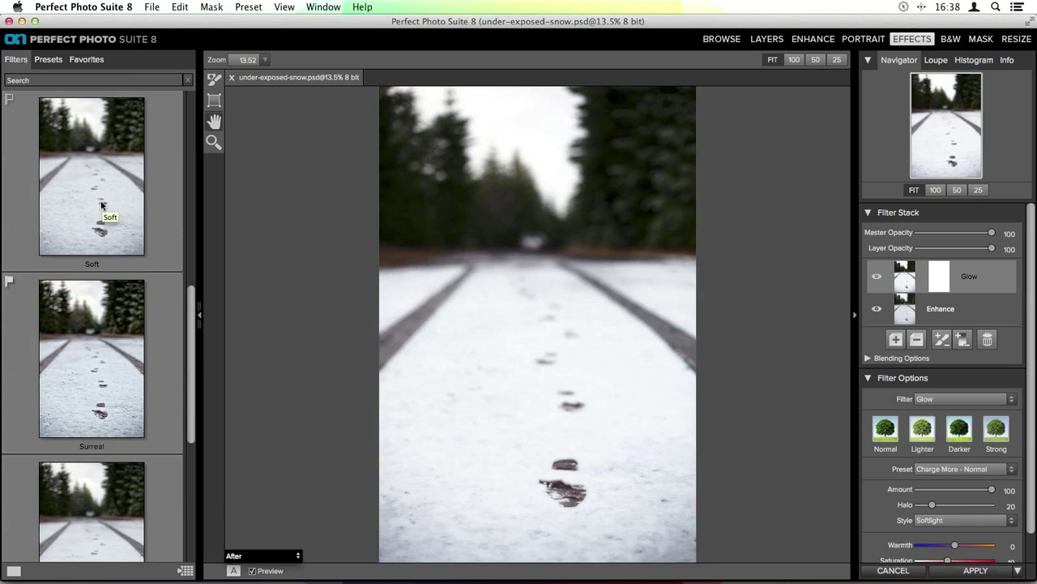
click(101, 205)
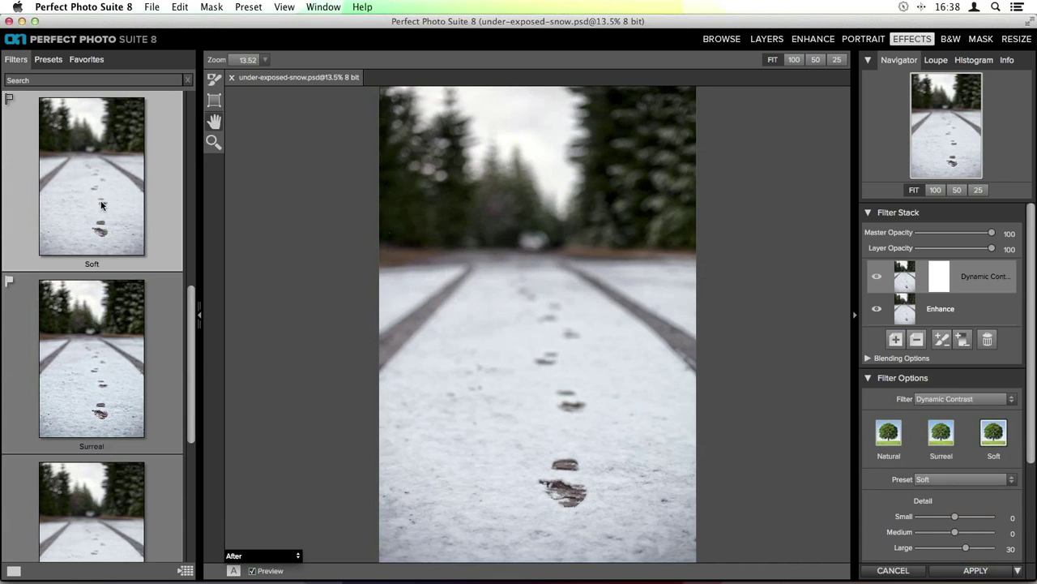
Step: Auto-adjust the Dynamic Contrast filter's tones and set its Whites to 13
scroll(970, 371, down, 3)
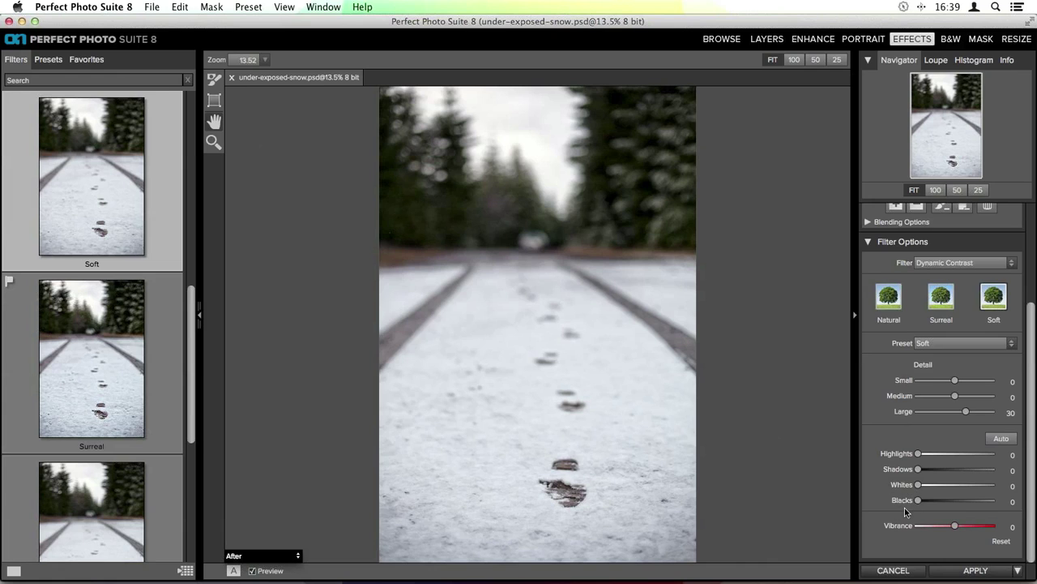
click(1000, 439)
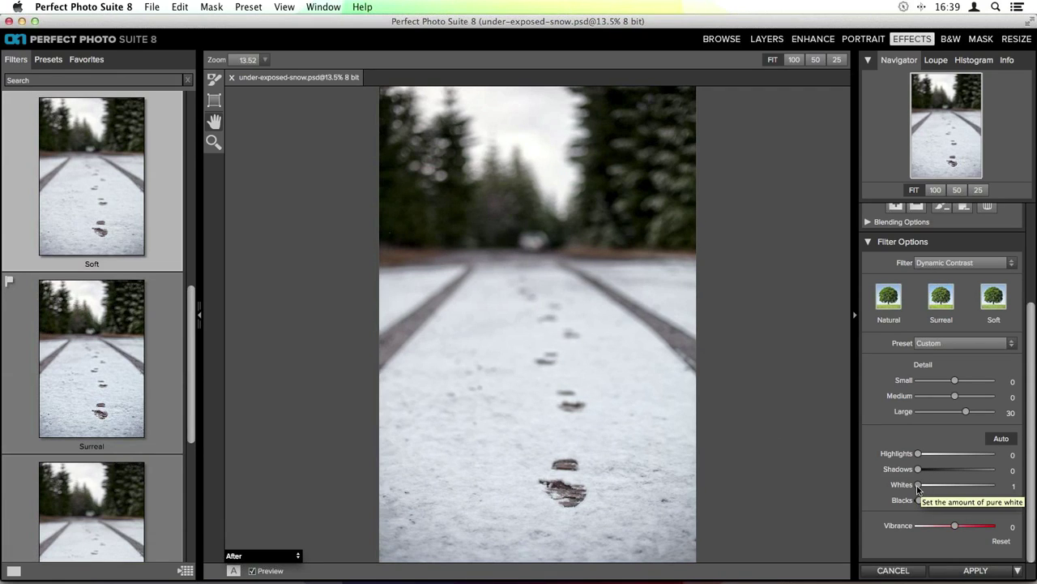
drag(918, 485, 920, 488)
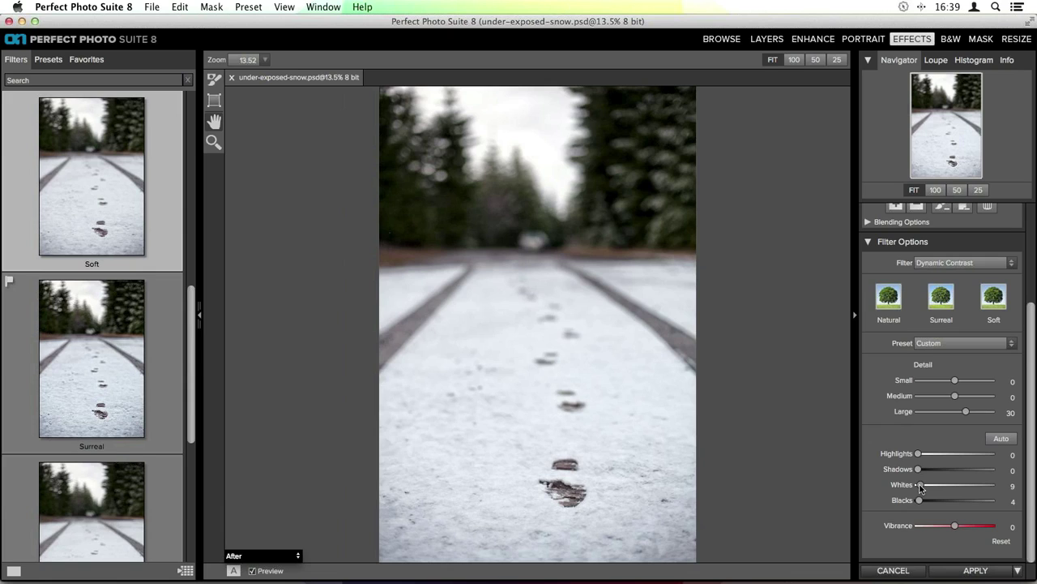
drag(920, 487, 927, 487)
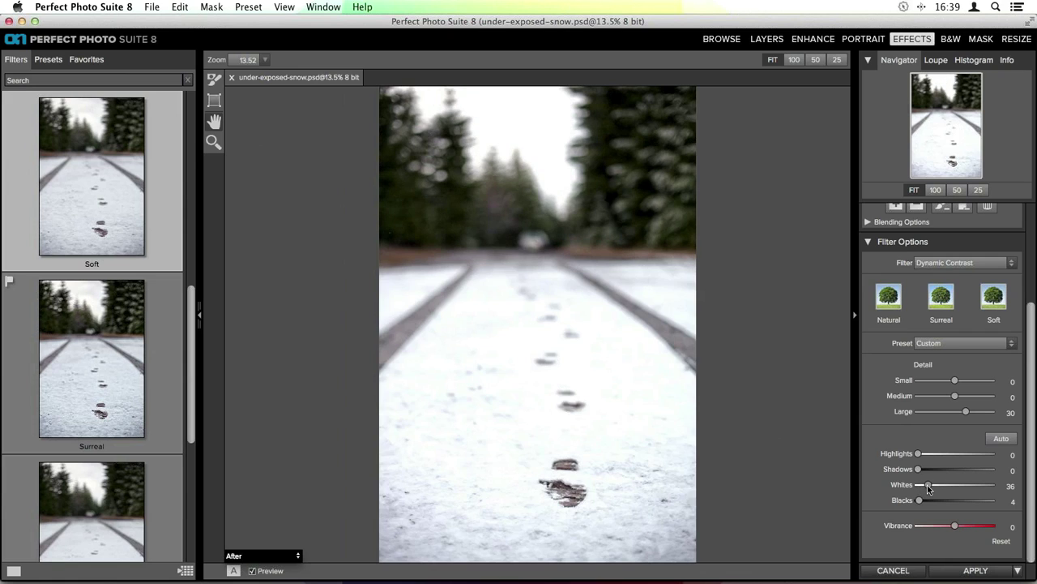
drag(927, 484, 921, 488)
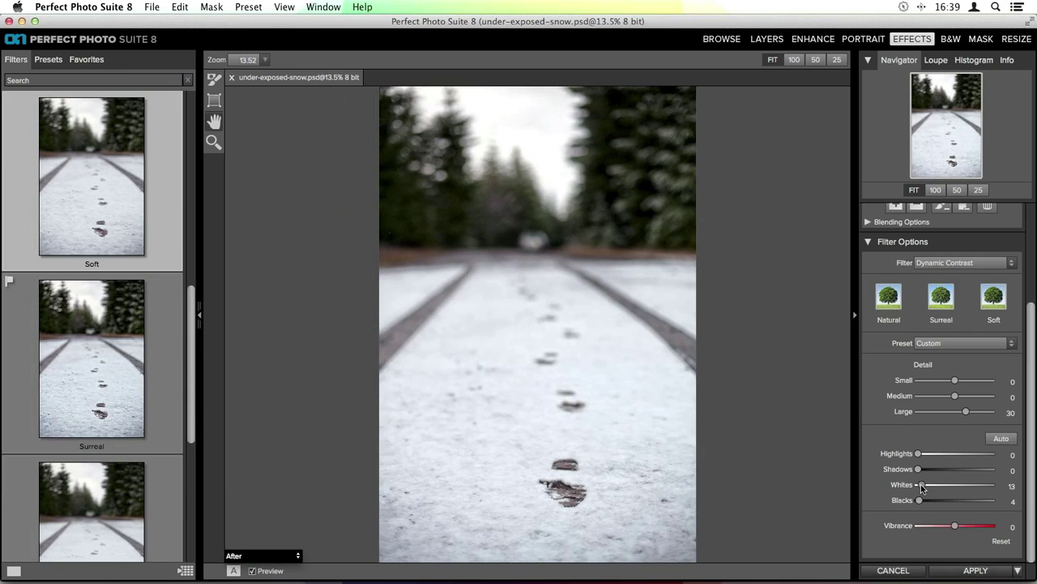
Step: Set the Dynamic Contrast filter's Large detail to 0
click(955, 413)
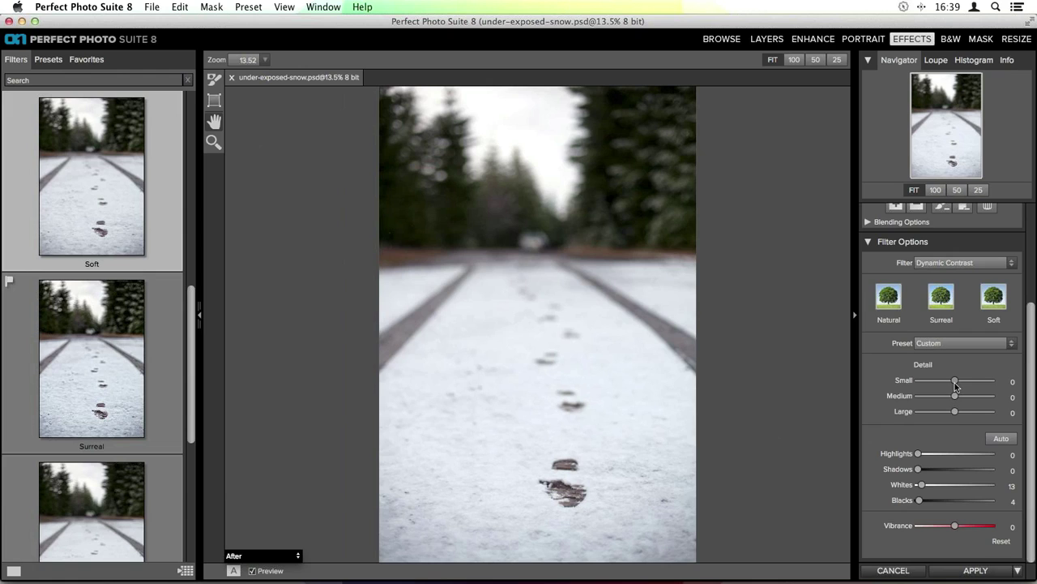
Step: Set the Dynamic Contrast filter's detail amounts to Small 0, Medium 25 and Large 30
drag(954, 381, 974, 381)
drag(973, 381, 954, 380)
drag(954, 416, 966, 413)
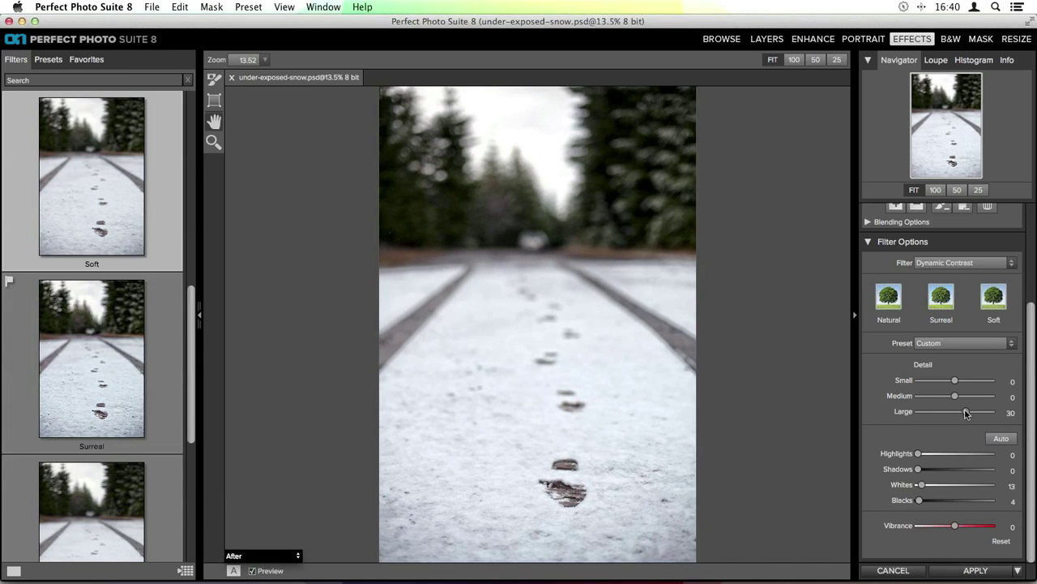
drag(955, 396, 963, 395)
Step: Add a Color Enhancer filter above Dynamic Contrast and switch off its automatic color correction
scroll(992, 350, up, 4)
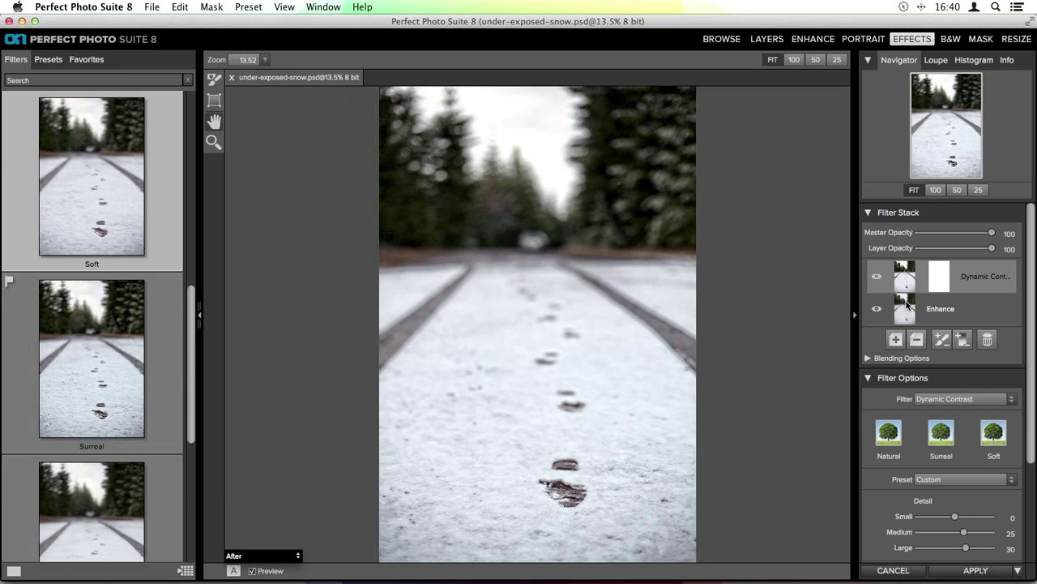
click(890, 342)
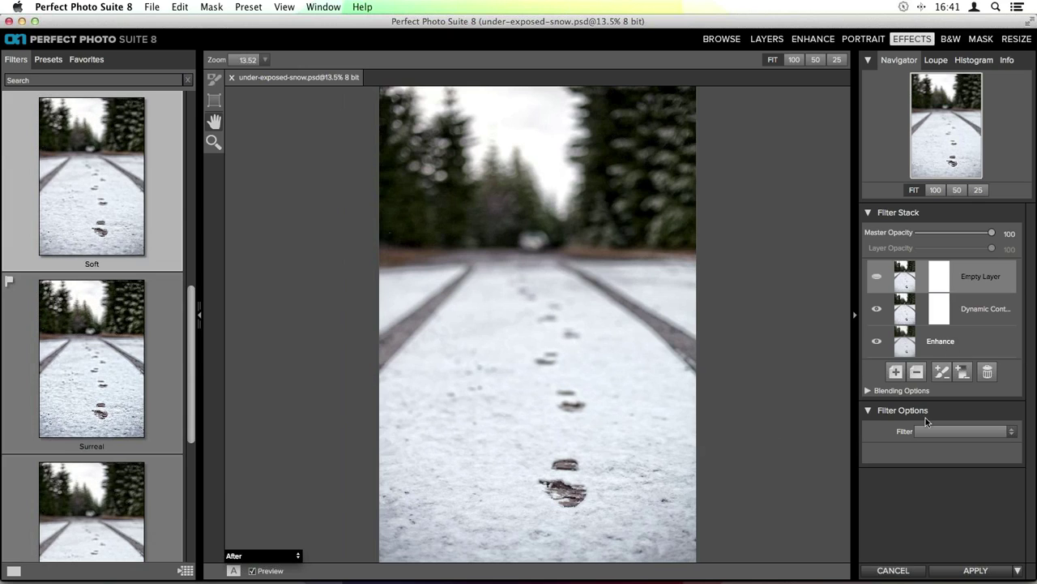
click(942, 431)
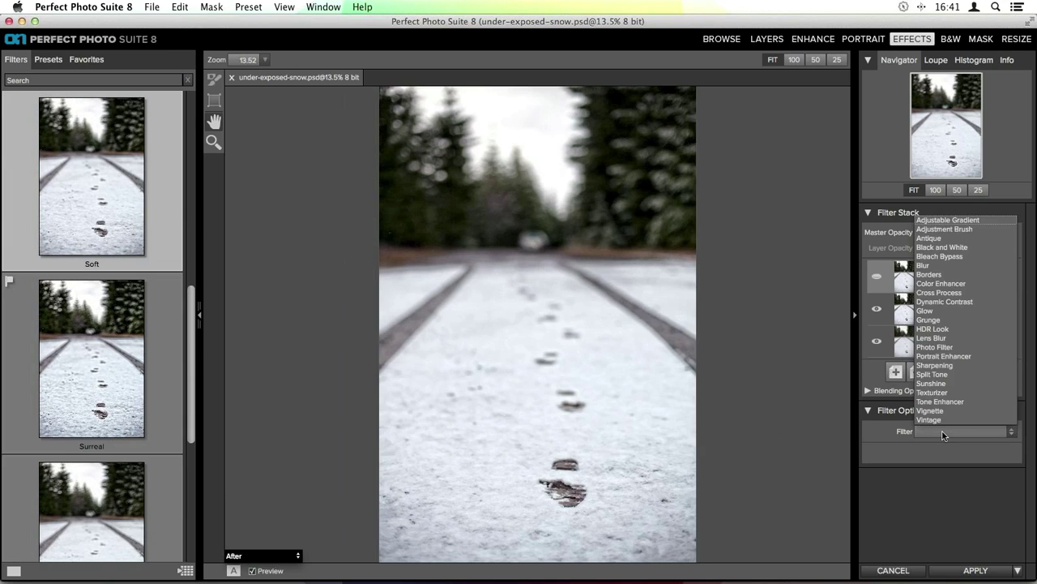
click(973, 290)
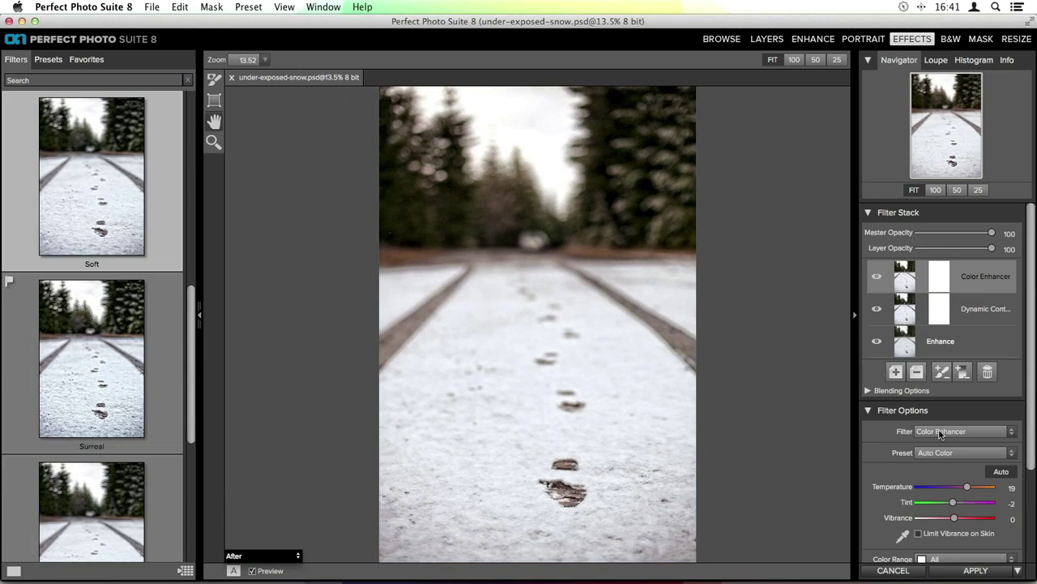
scroll(940, 434, down, 4)
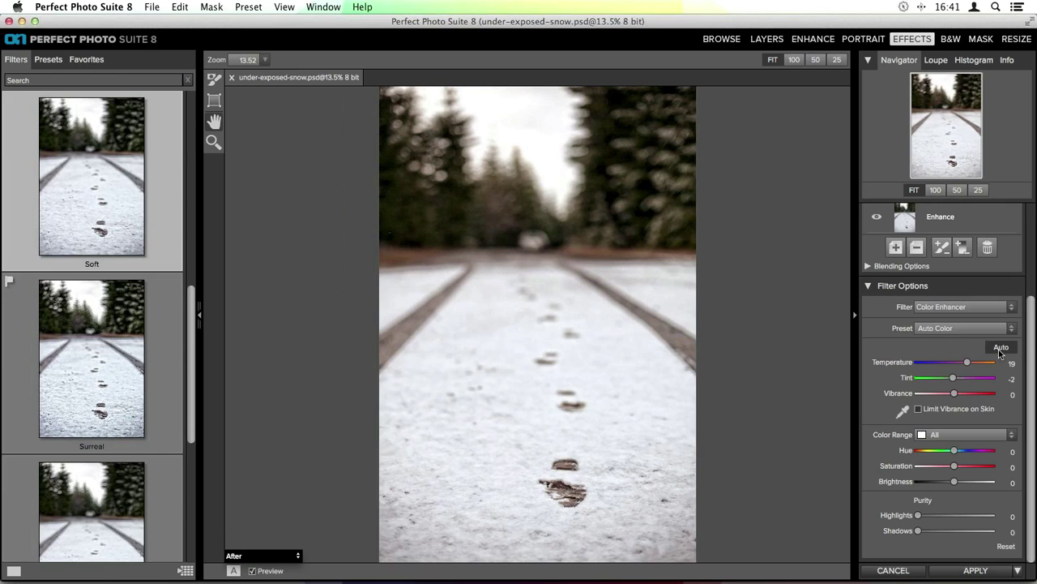
click(998, 352)
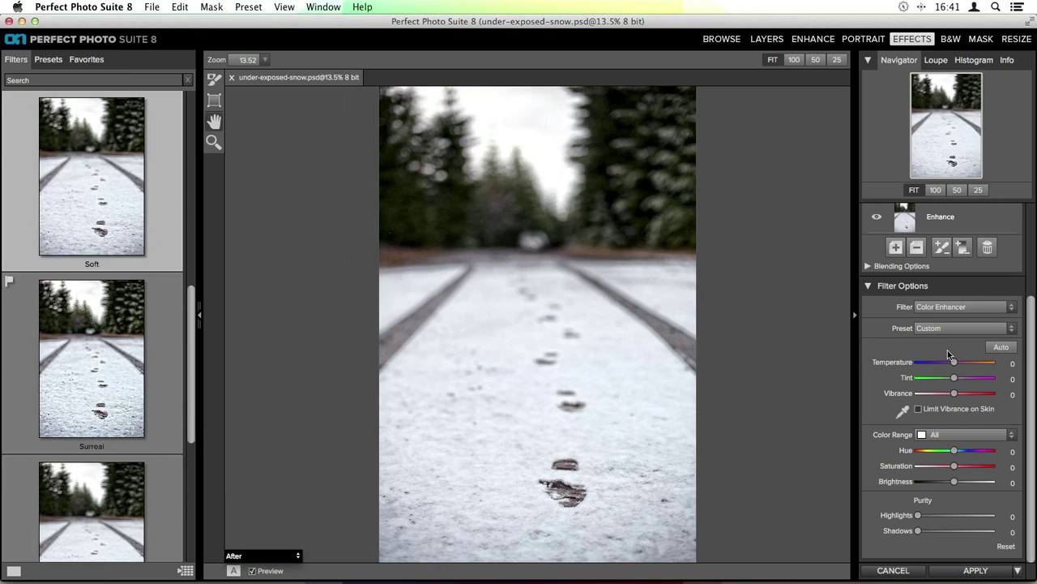
Step: Set the Color Enhancer's Temperature to -11, Tint to -3 and Vibrance to 11
drag(957, 364, 947, 364)
drag(954, 378, 956, 378)
drag(956, 380, 953, 381)
Step: Set the Saturation of the Orange color range to -95 in the Color Enhancer
click(926, 439)
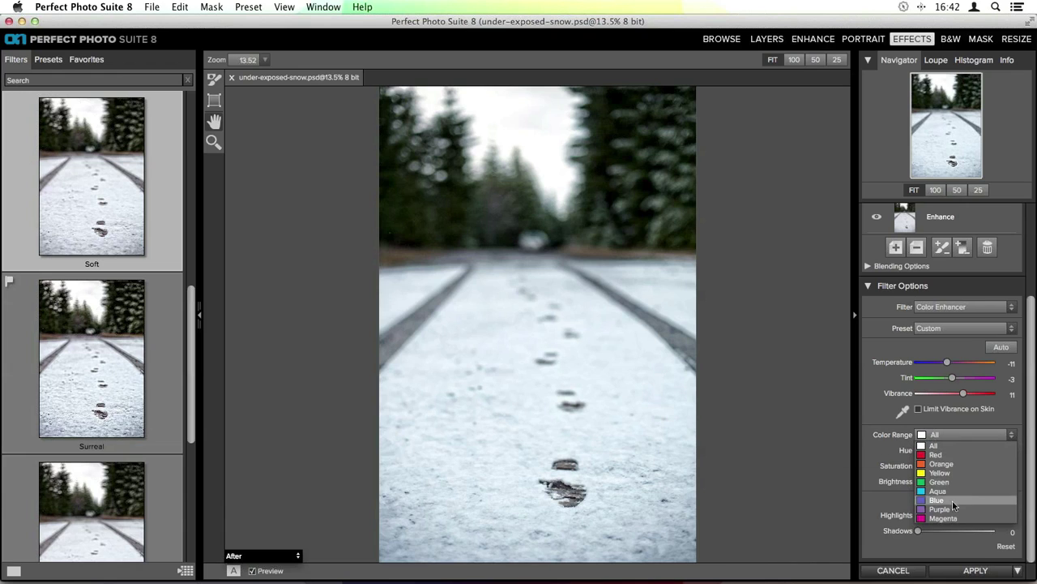
click(928, 437)
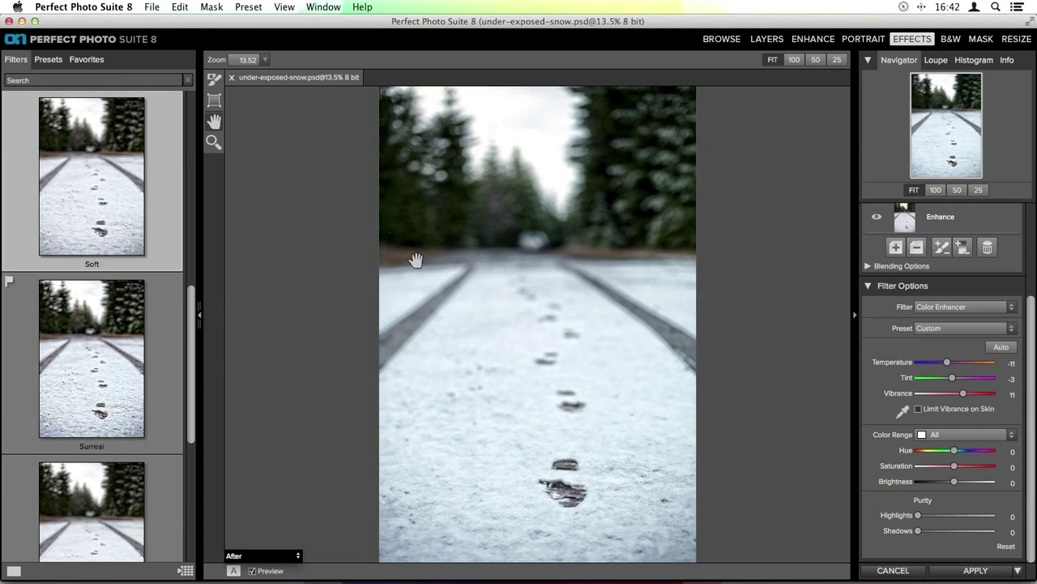
click(956, 435)
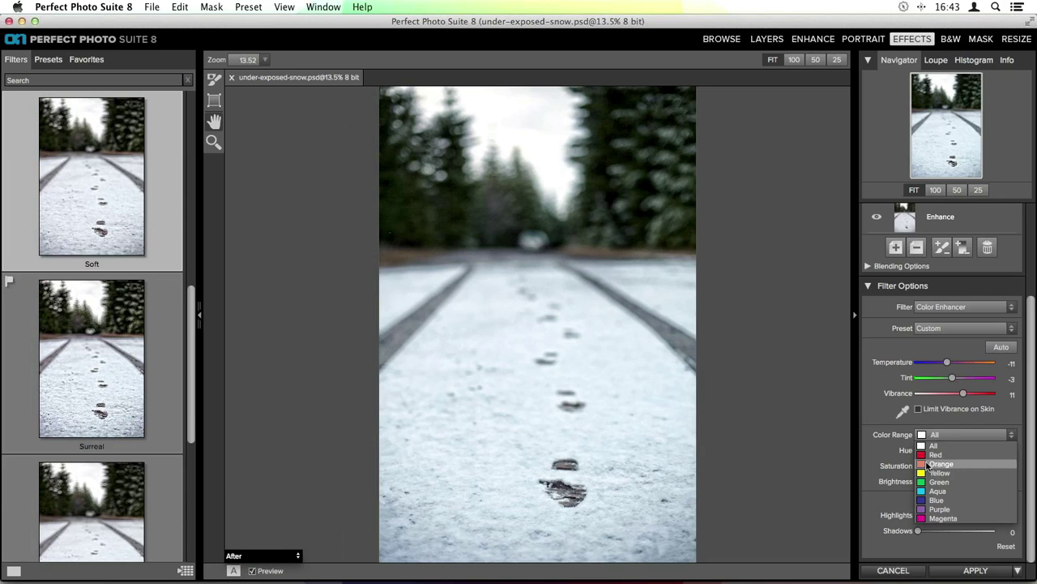
click(924, 464)
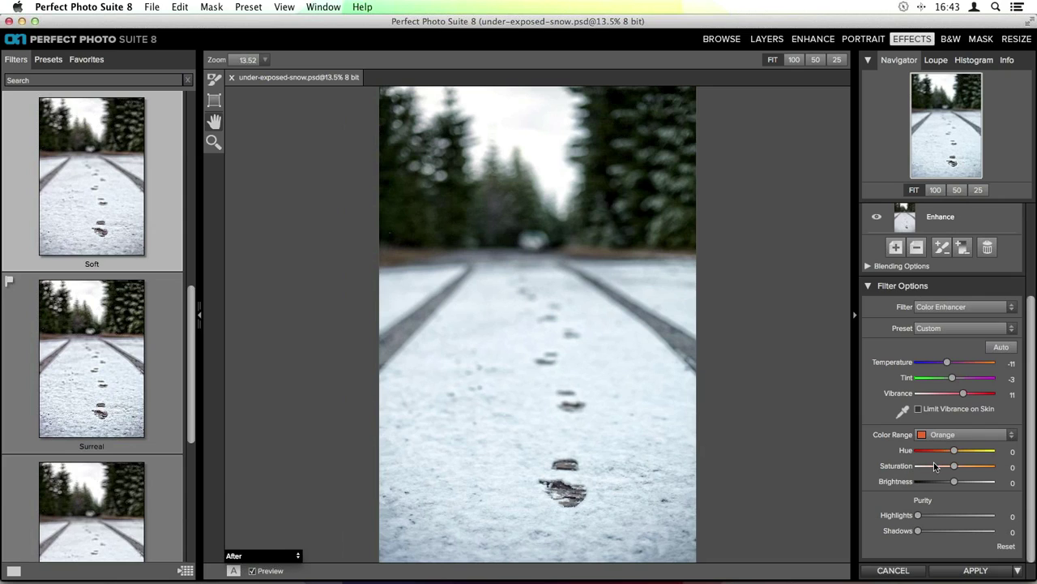
drag(956, 470, 934, 470)
click(957, 469)
click(921, 467)
drag(922, 469, 919, 468)
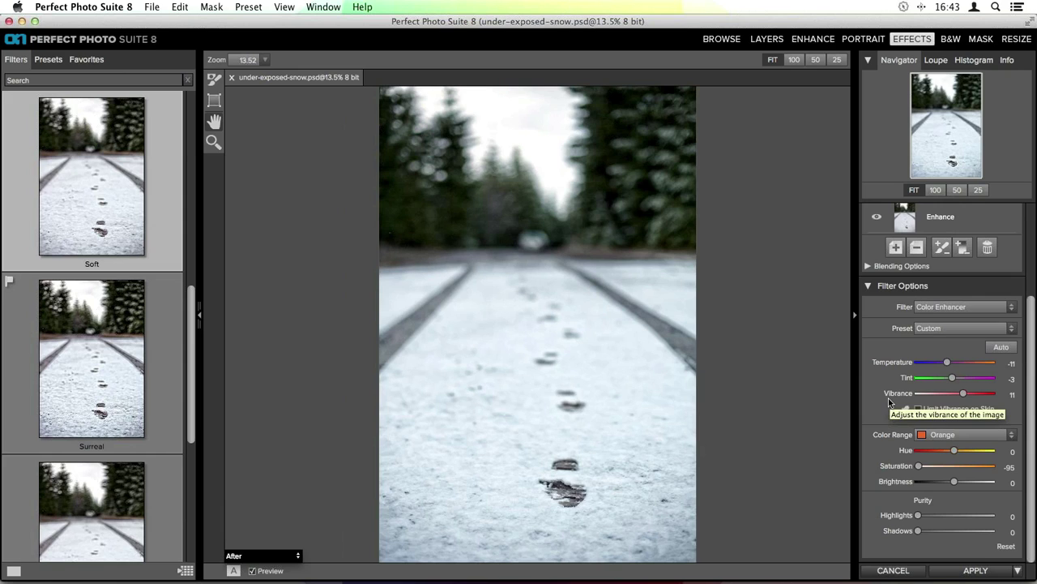
Step: Set the Yellow color range's Saturation to -32 and reduce the Saturation of the All range
click(940, 438)
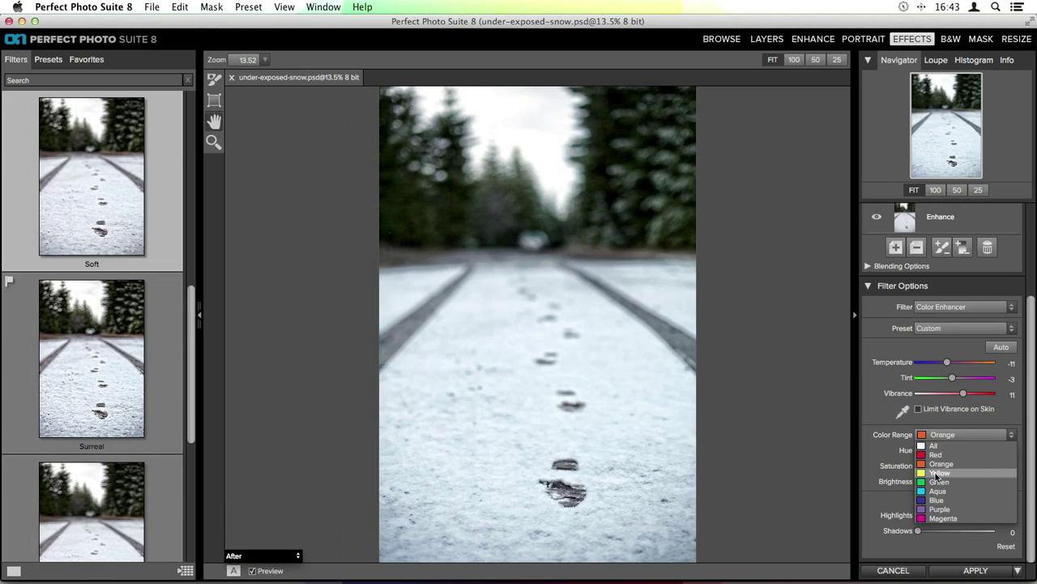
click(936, 473)
drag(954, 468, 932, 464)
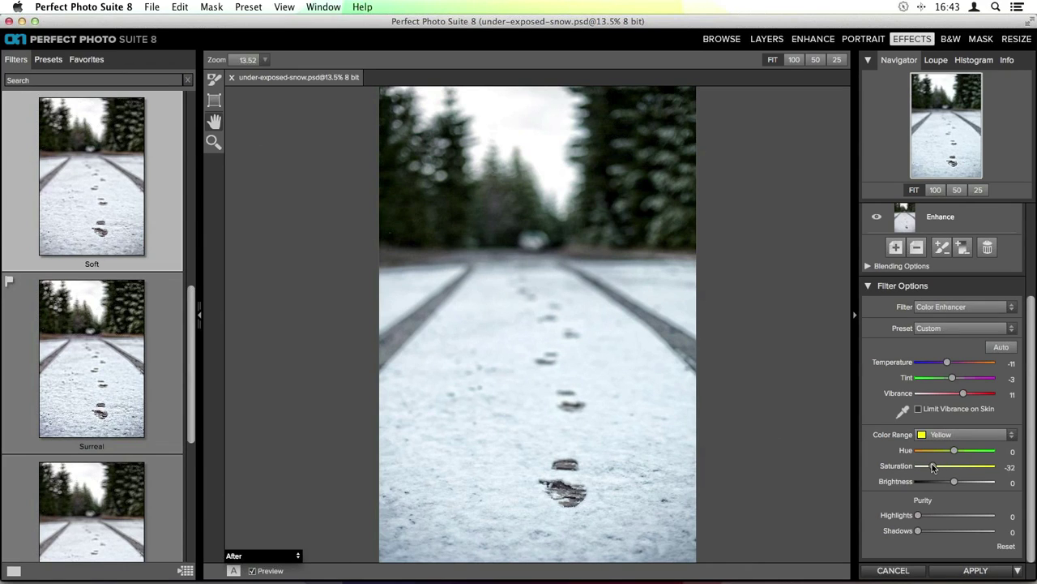
click(938, 435)
click(941, 448)
drag(954, 468, 938, 470)
Step: Apply the effects to the photo, save under-exposed-snow.psd with its layers and close it
click(976, 571)
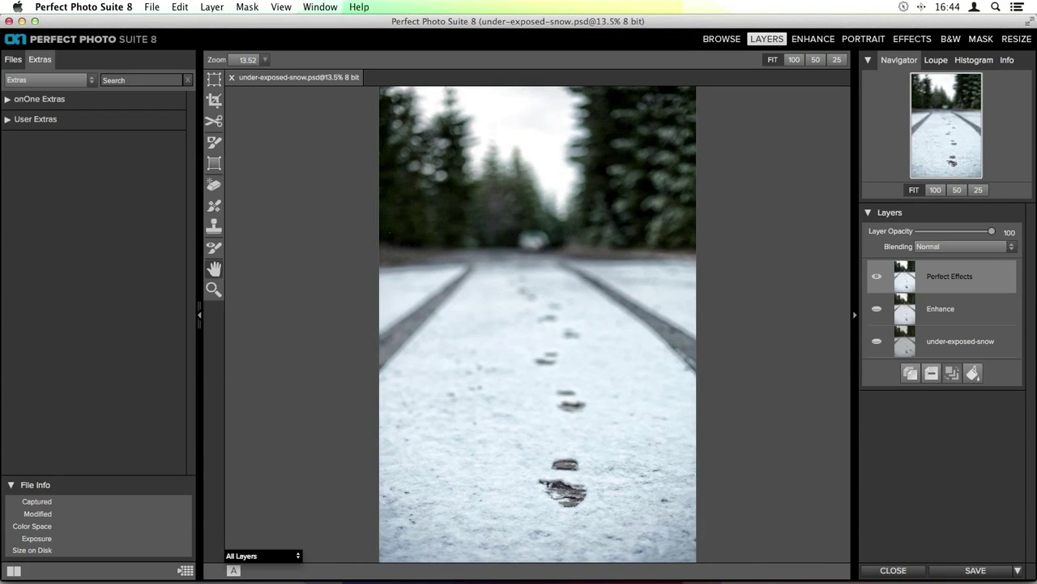
click(959, 571)
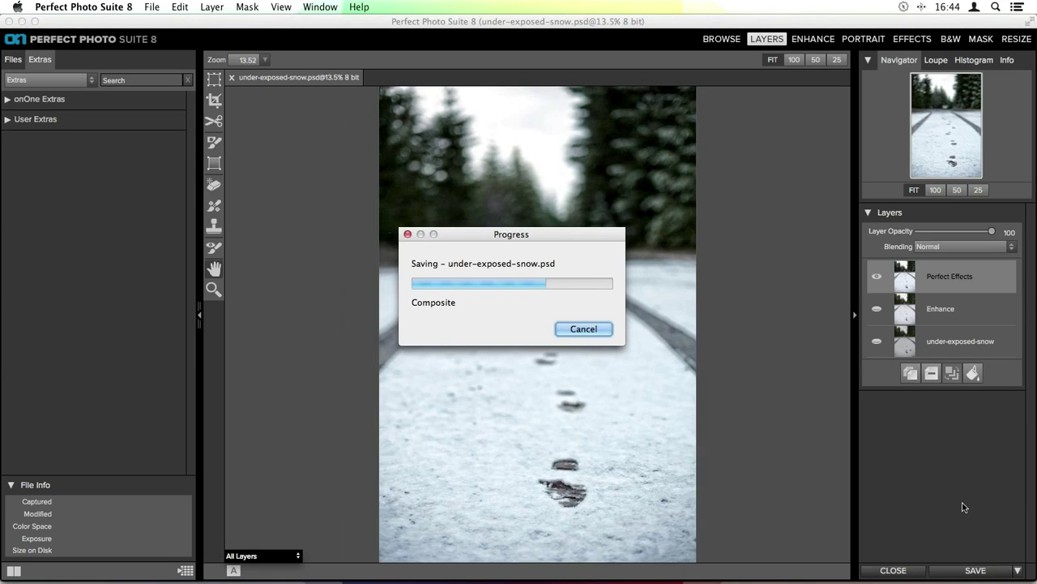
click(902, 569)
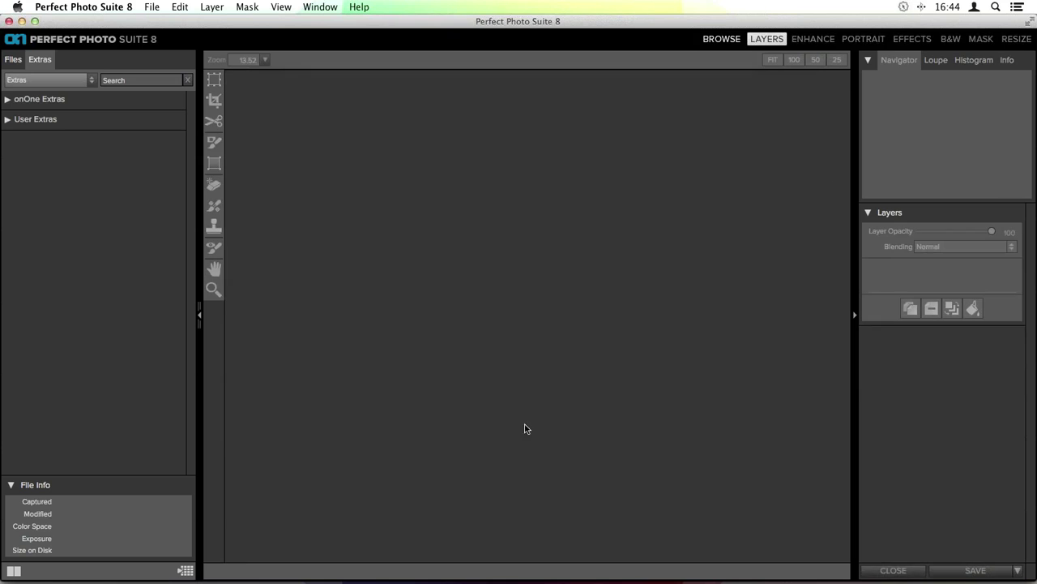
Step: Switch to Lightroom, display the Library as a grid and turn off the Rated filter
mouse_move(477, 559)
click(512, 559)
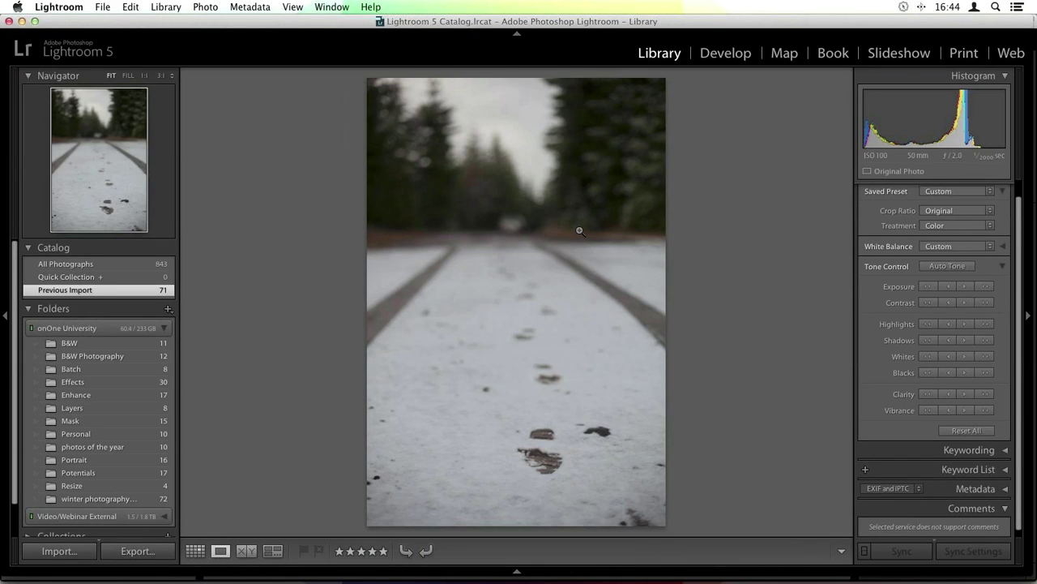
key(g)
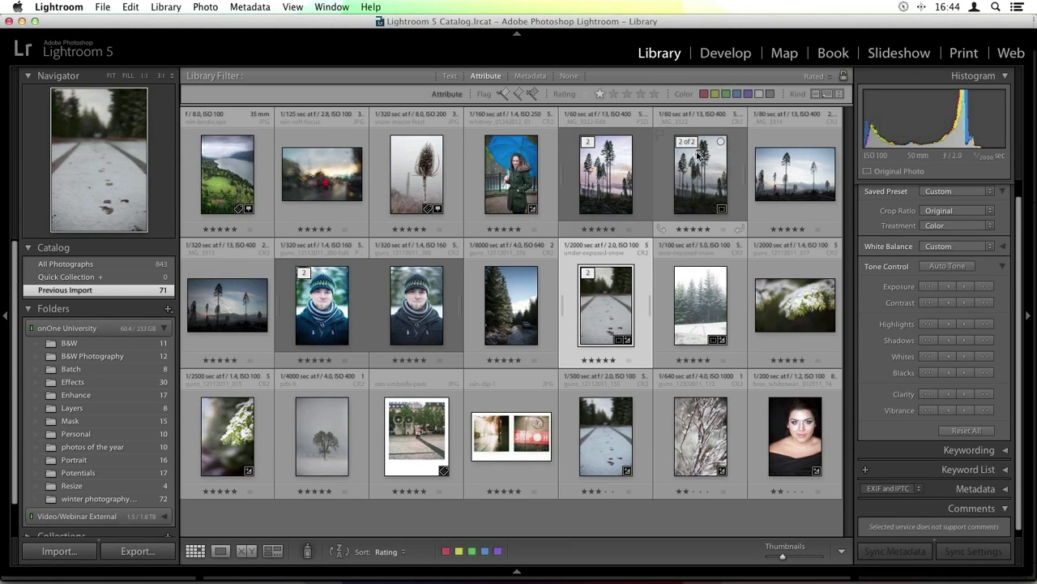
click(813, 75)
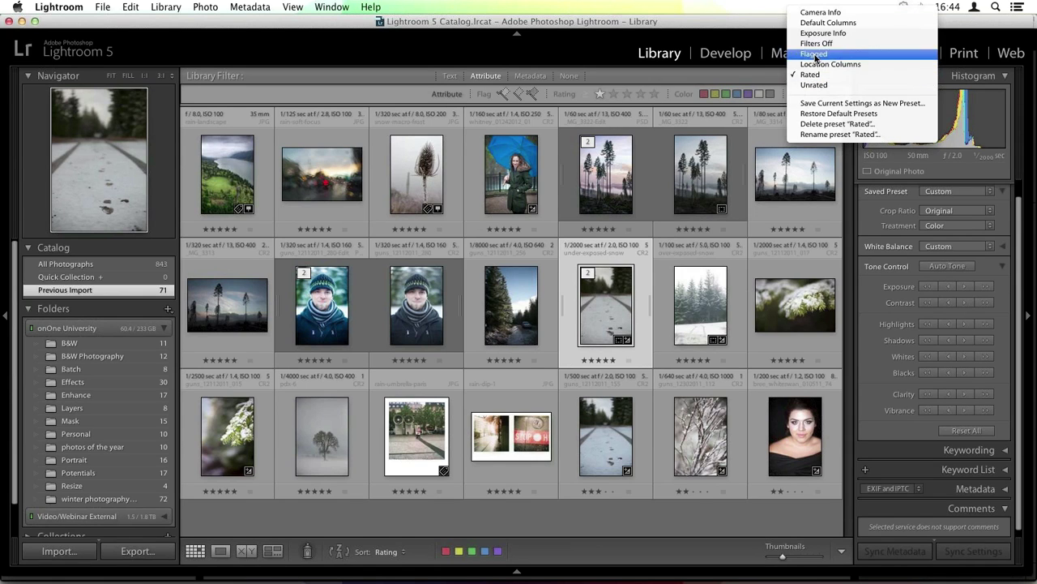
click(816, 43)
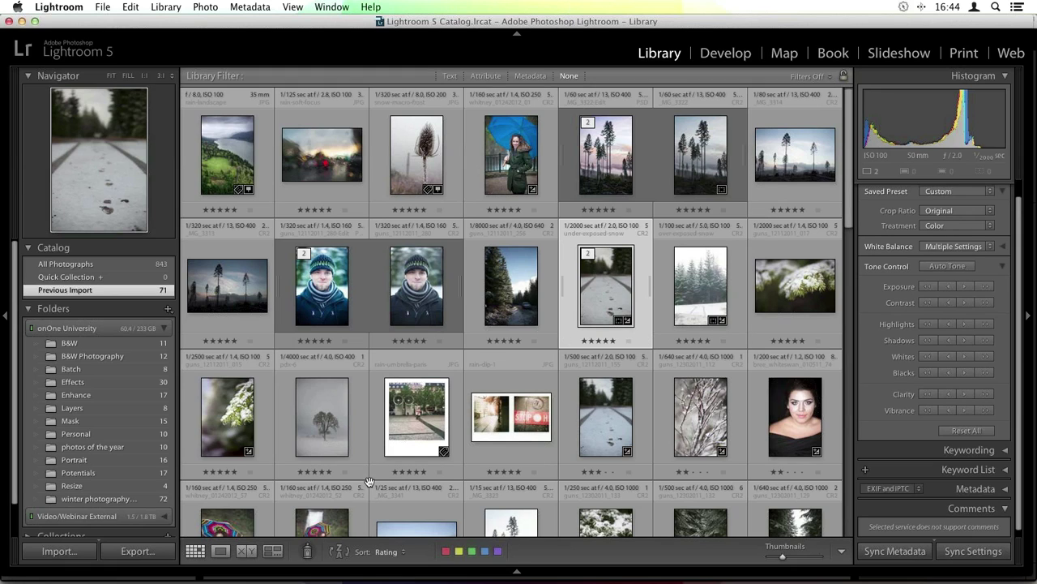
Step: Try sorting the grid by Capture Time and view the under-exposed-snow photo enlarged
click(386, 551)
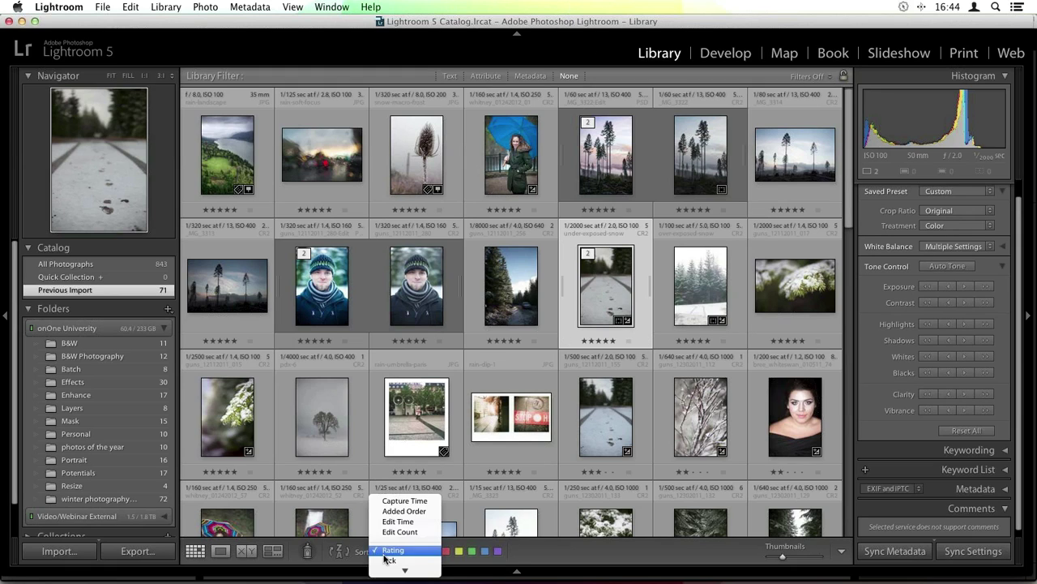
click(404, 500)
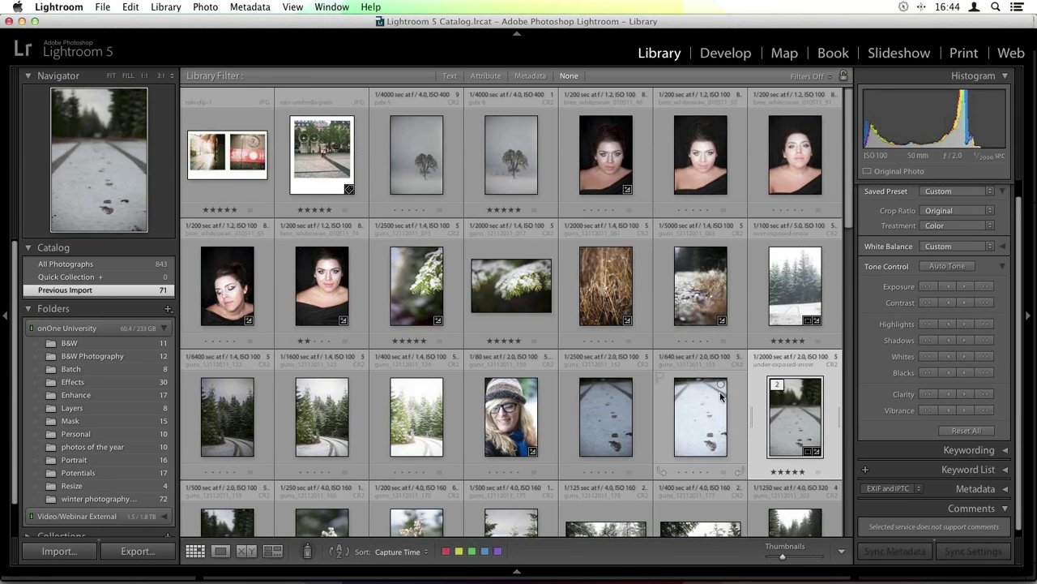
scroll(798, 406, down, 2)
double_click(798, 298)
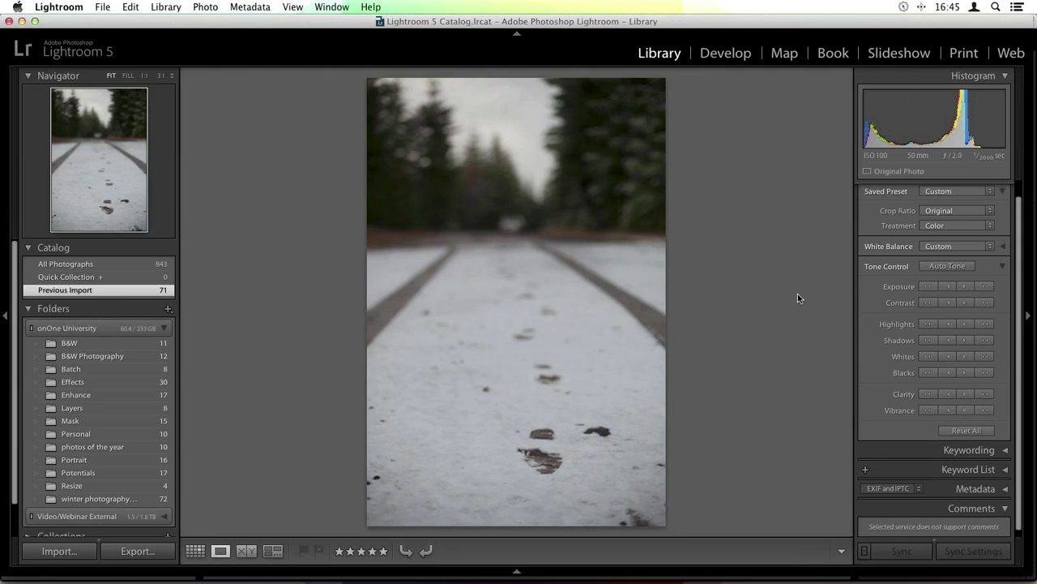
key(g)
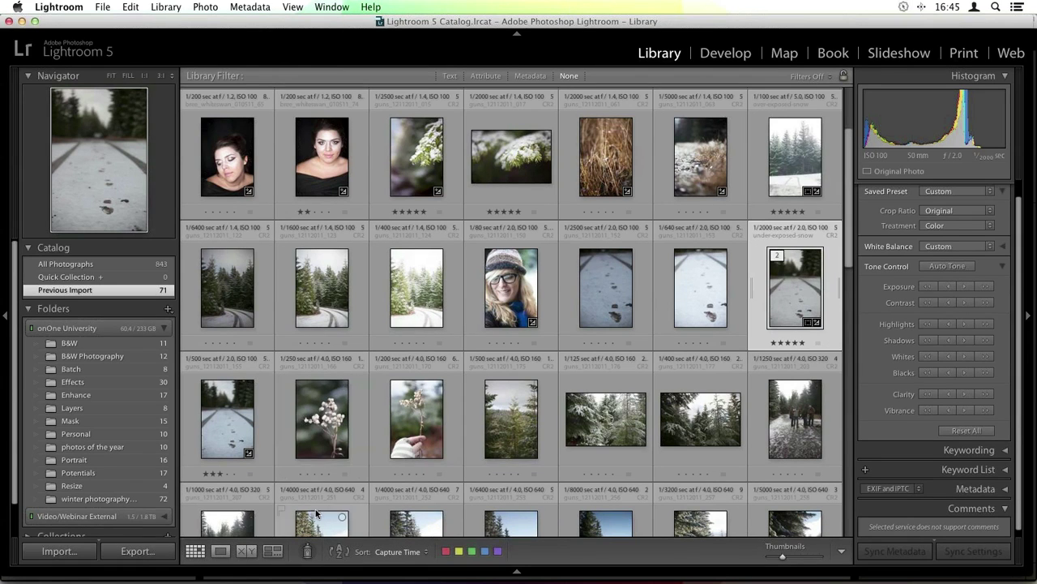
Step: Sort the grid by File Name and open the under-exposed-snow photo in the enlarged view
click(411, 551)
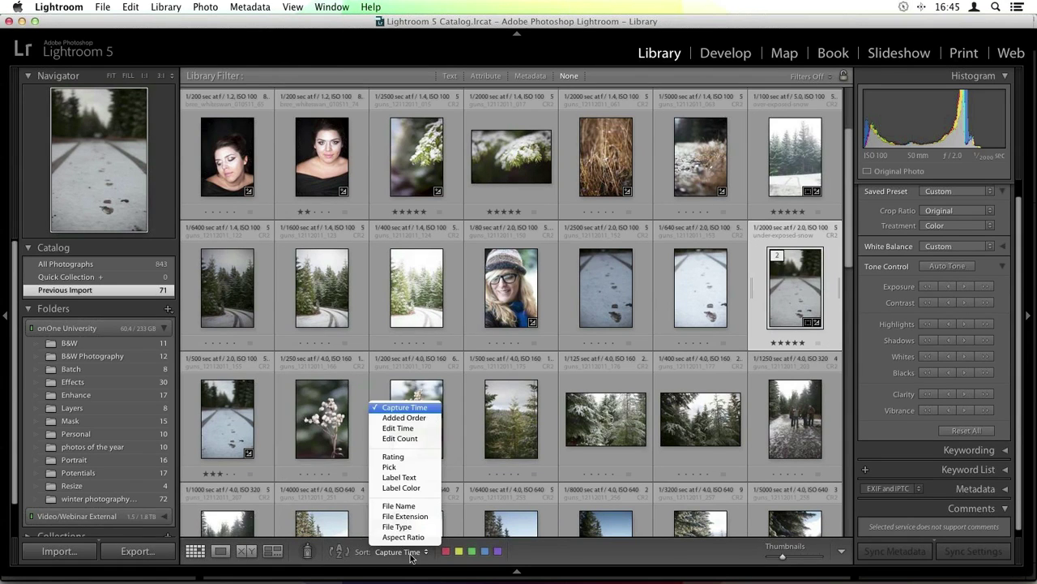
click(412, 507)
scroll(616, 356, down, 2)
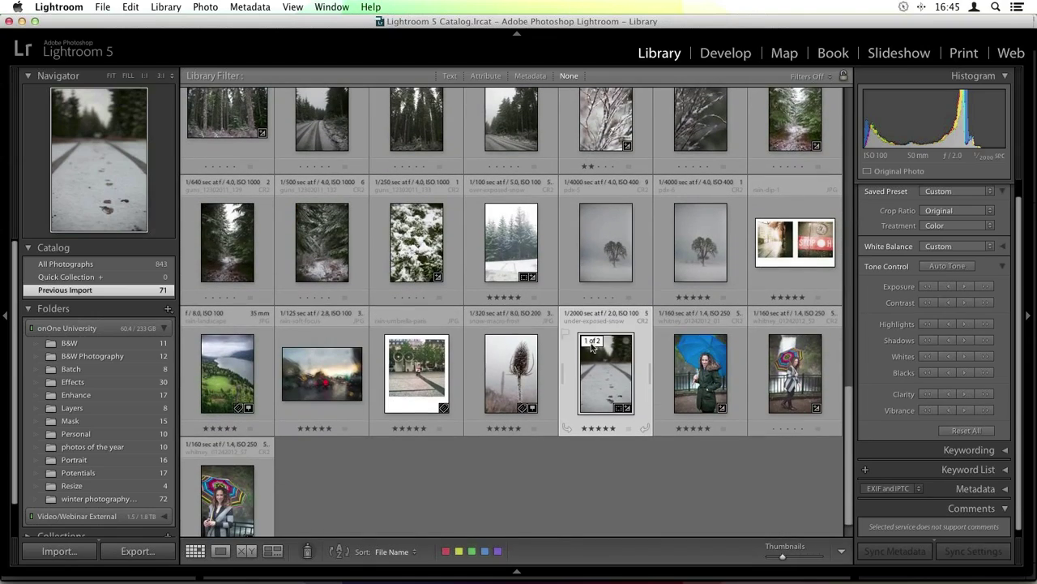
click(592, 349)
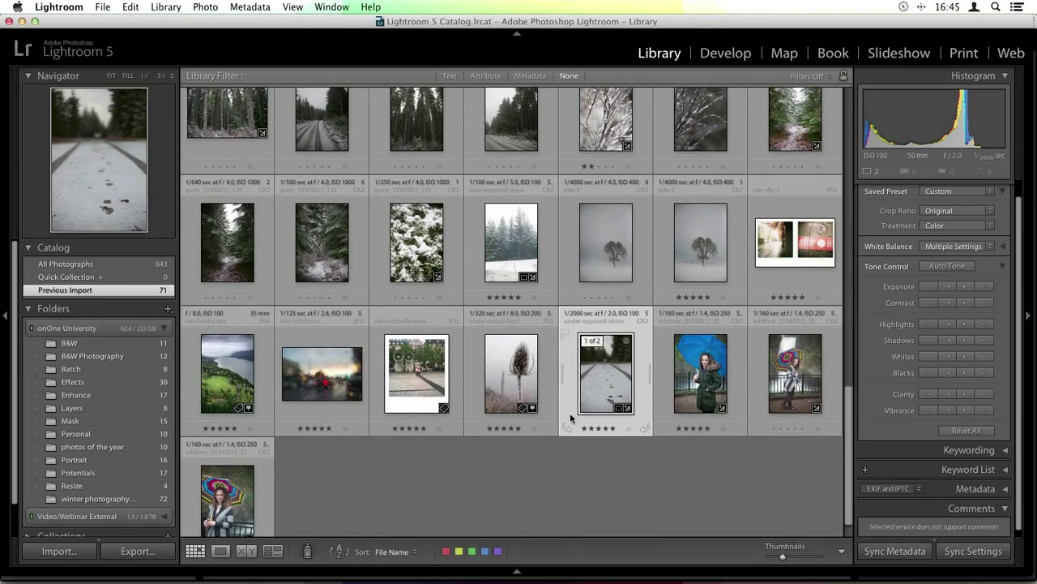
scroll(570, 417, up, 10)
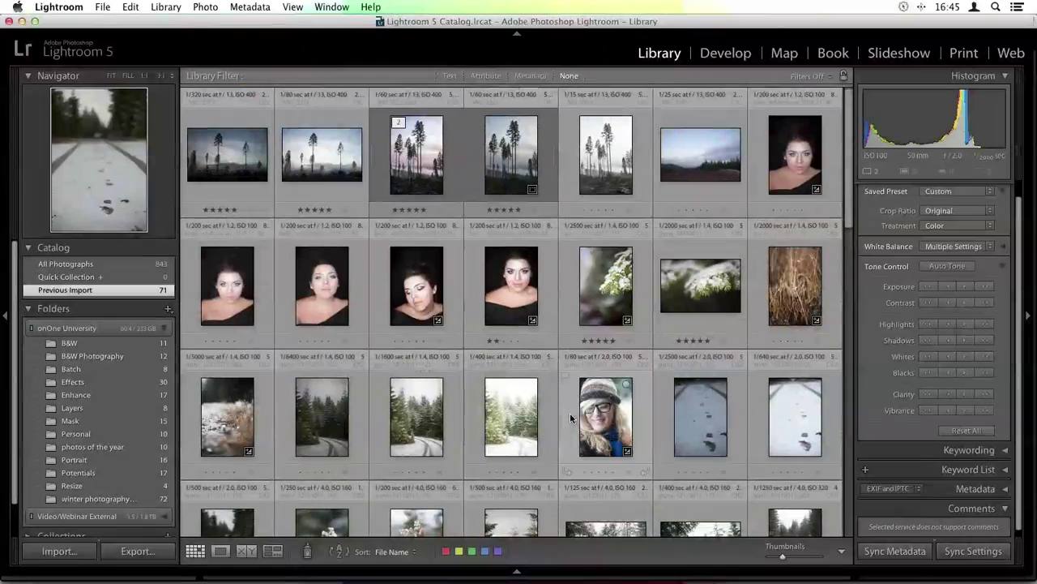
scroll(606, 389, down, 10)
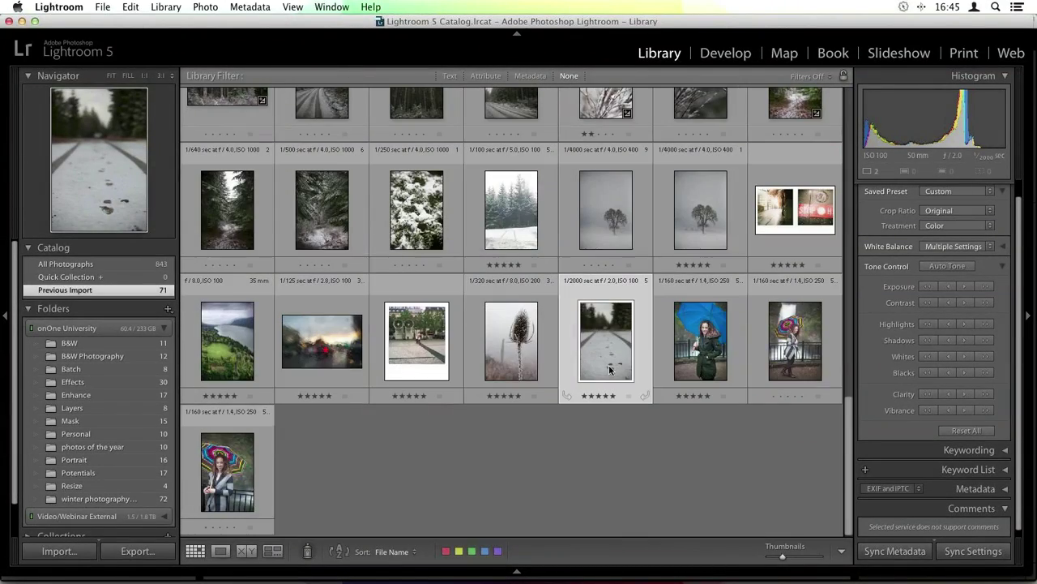
double_click(611, 368)
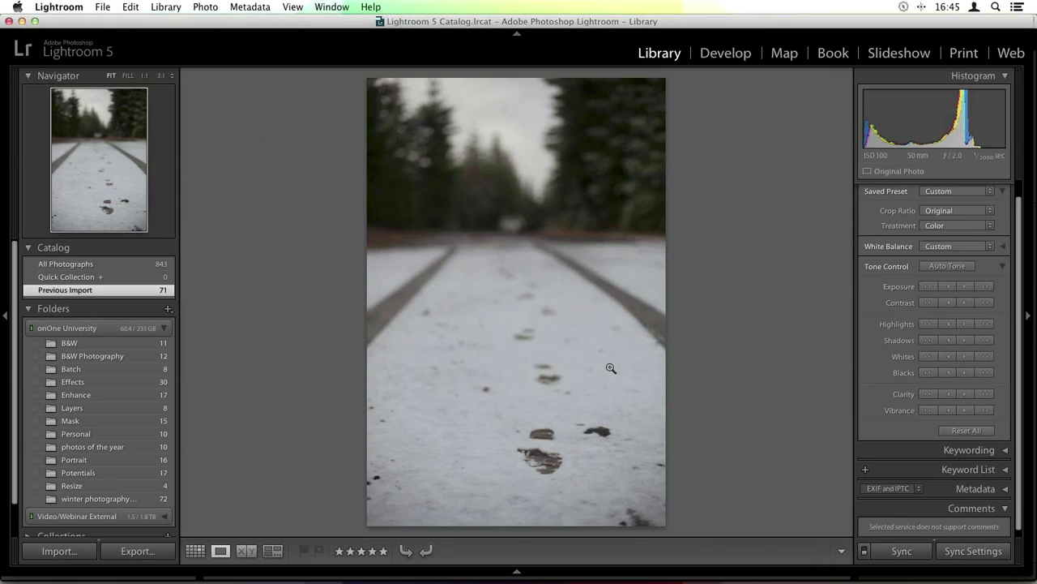
Step: Show the winter photography folder and compare the original under-exposed-snow photo with its edited version
click(101, 499)
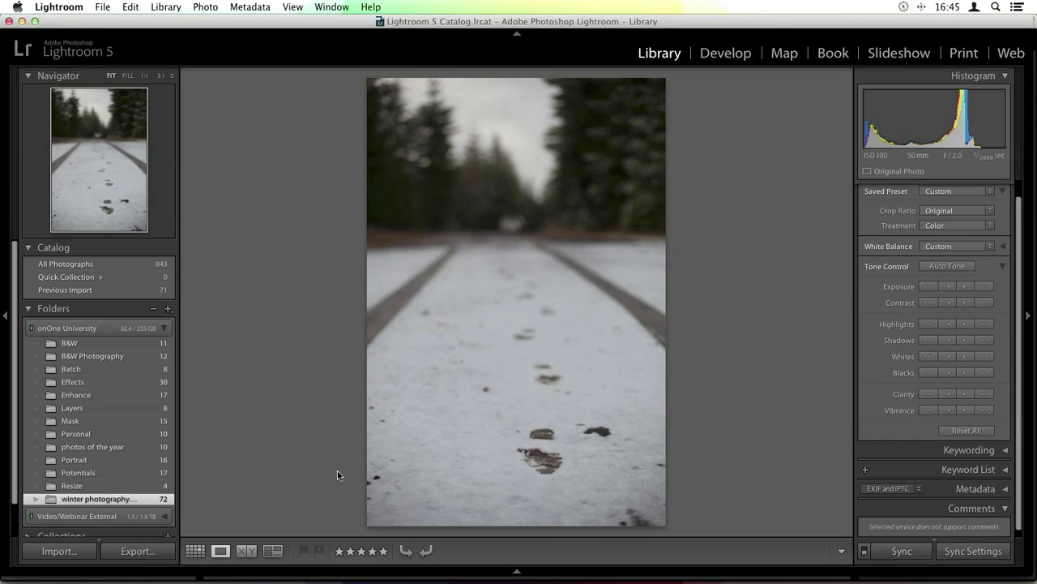
key(Right)
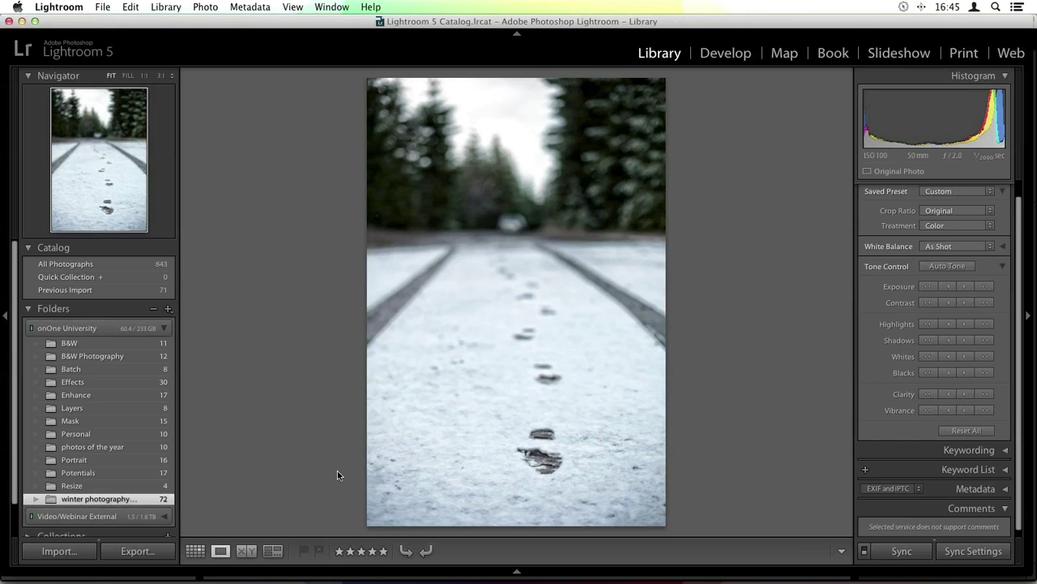
key(Right)
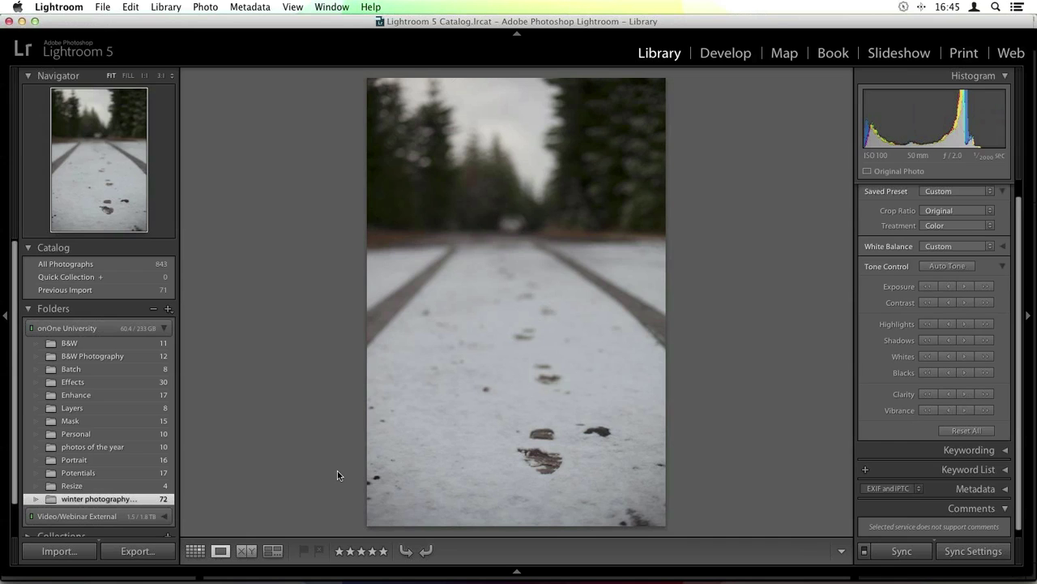
key(Right)
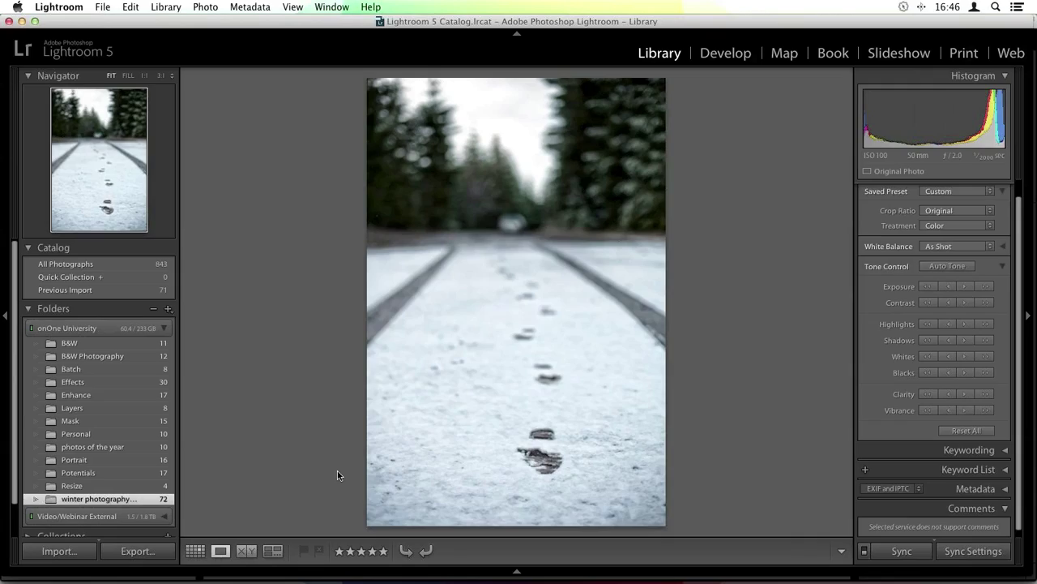
Step: Return to the thumbnail grid and open the portrait of the man in the knit hat in the enlarged view
key(g)
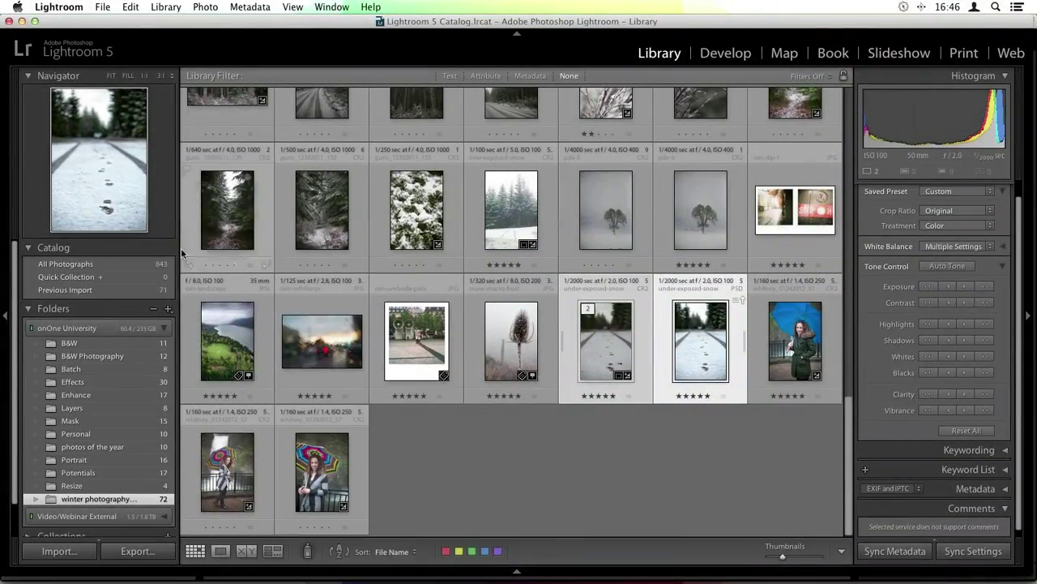
scroll(441, 396, up, 10)
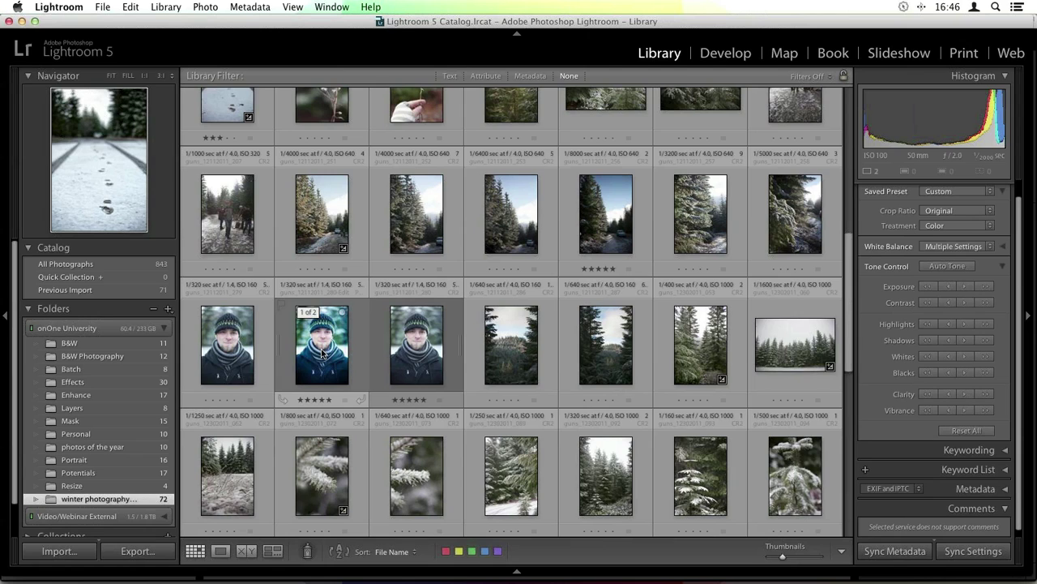
double_click(339, 358)
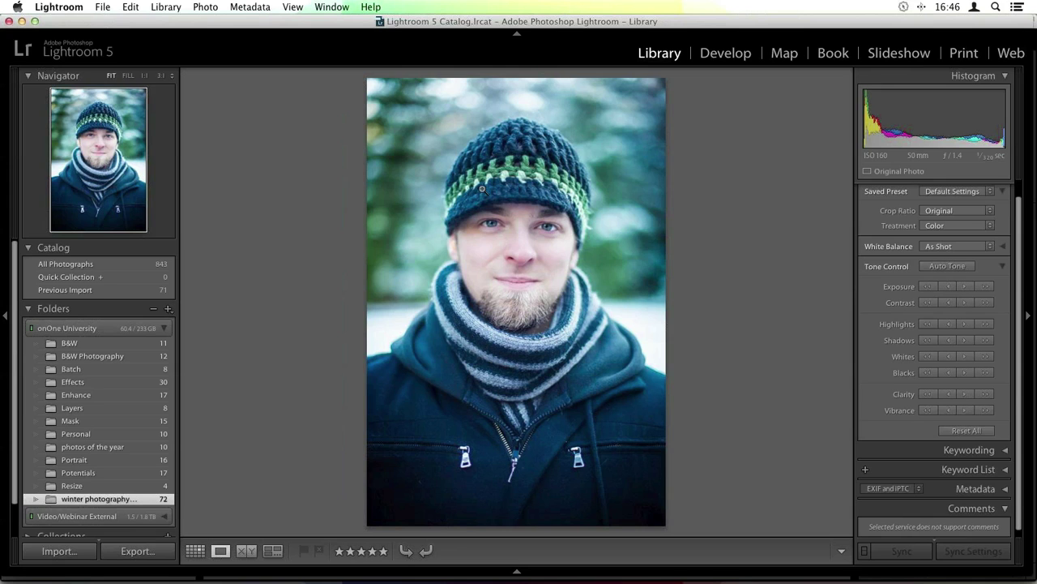
Step: Send a copy of the portrait with Lightroom adjustments to Perfect Effects 8 as a 16-bit AdobeRGB PSD at 300 resolution
right_click(517, 210)
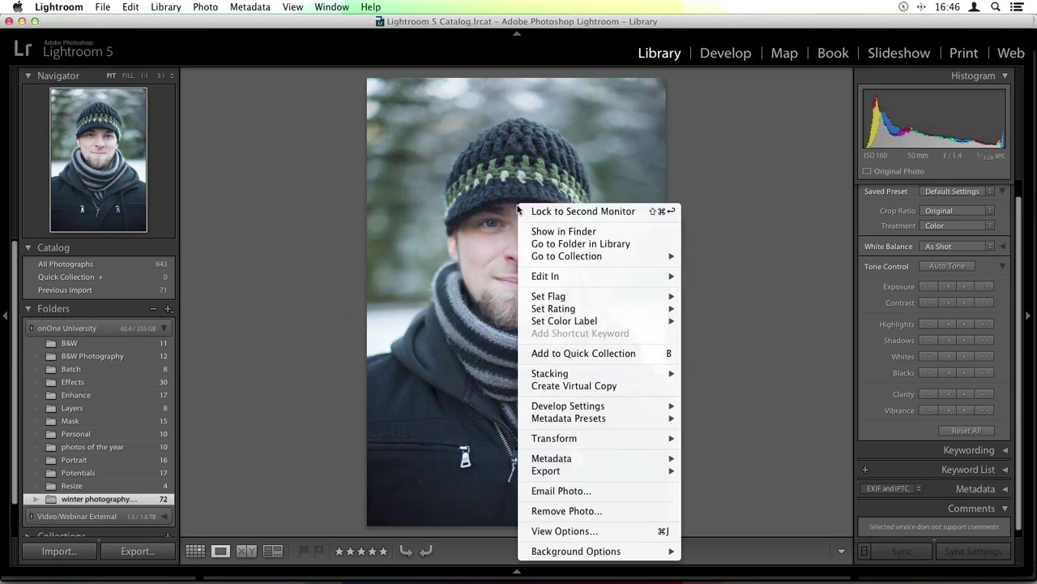
mouse_move(654, 276)
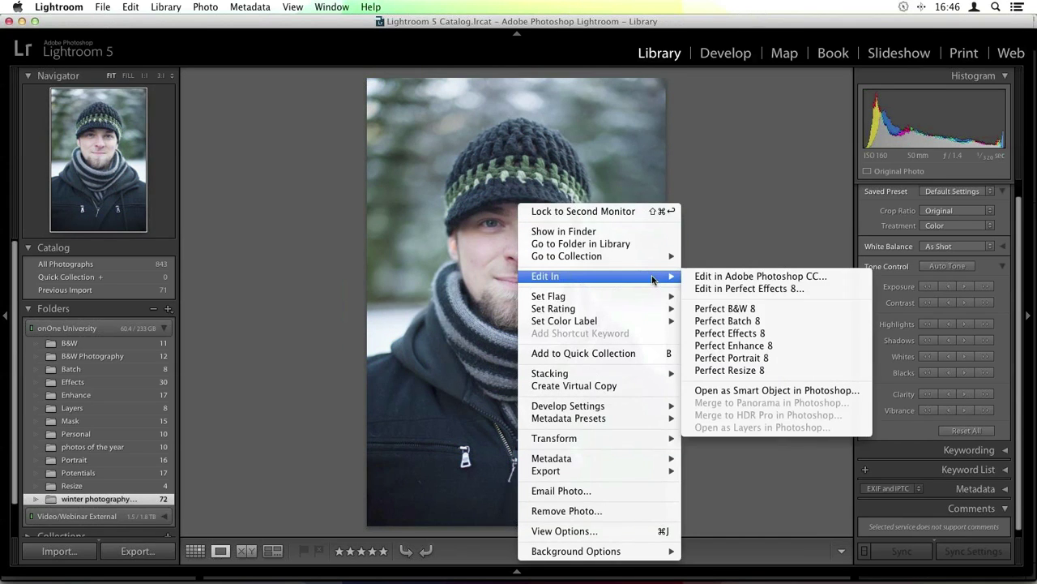
click(786, 333)
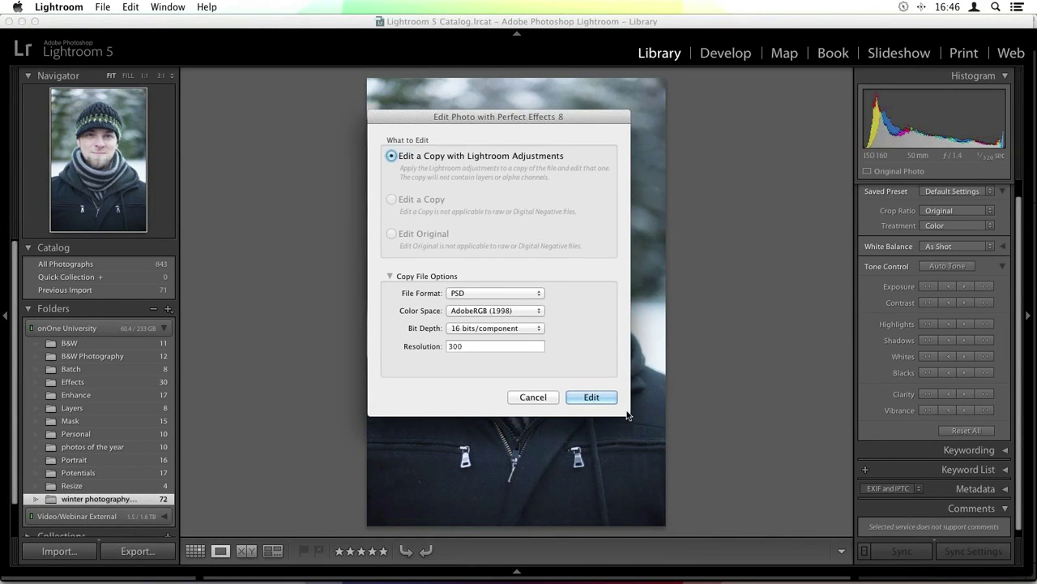
click(587, 396)
mouse_move(413, 565)
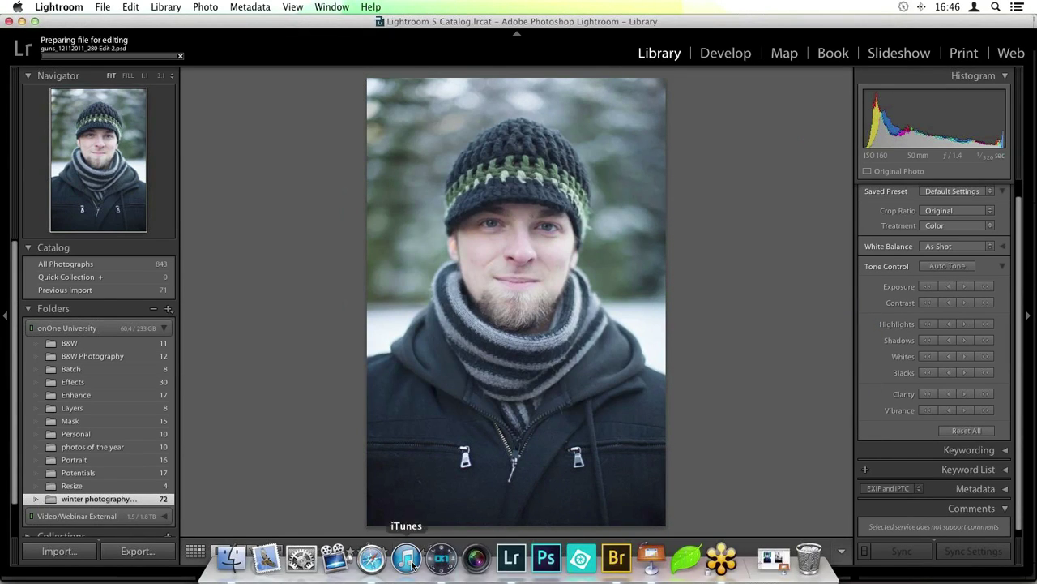
click(230, 557)
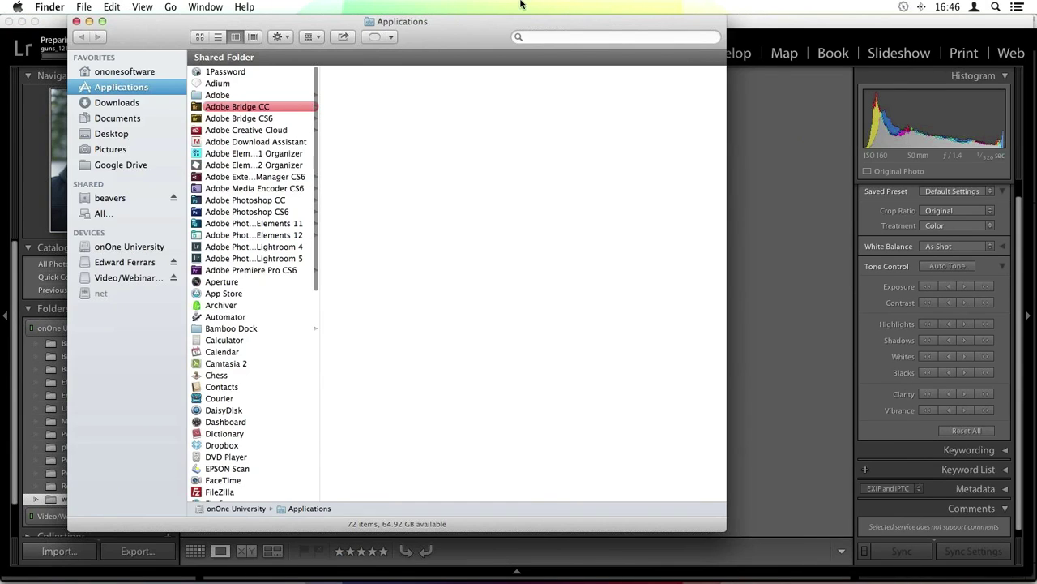
double_click(479, 22)
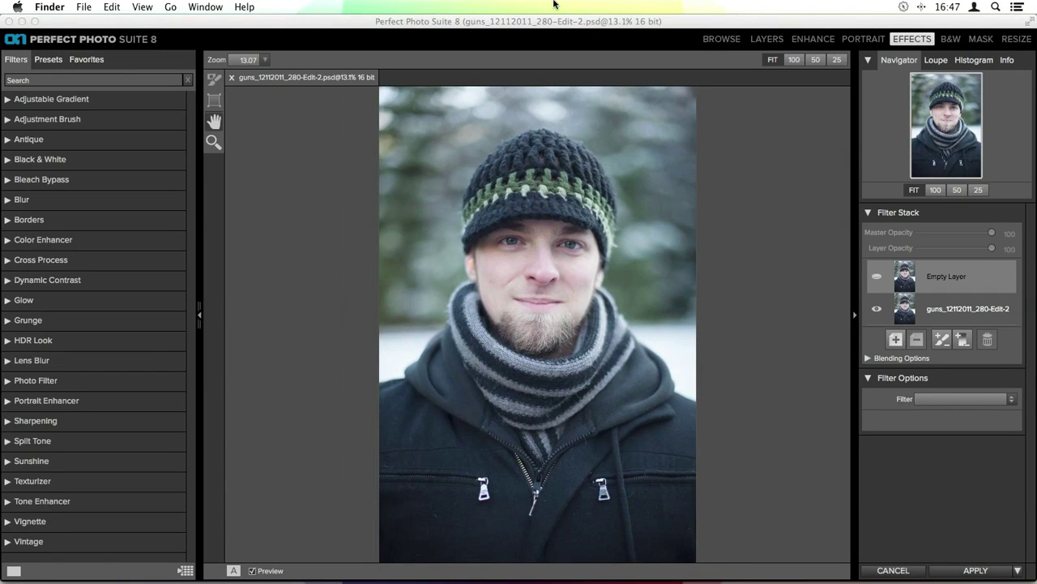
Step: Switch to Perfect Photo Suite 8 and apply the Natural preset of the Sunshine filter to the portrait
click(542, 27)
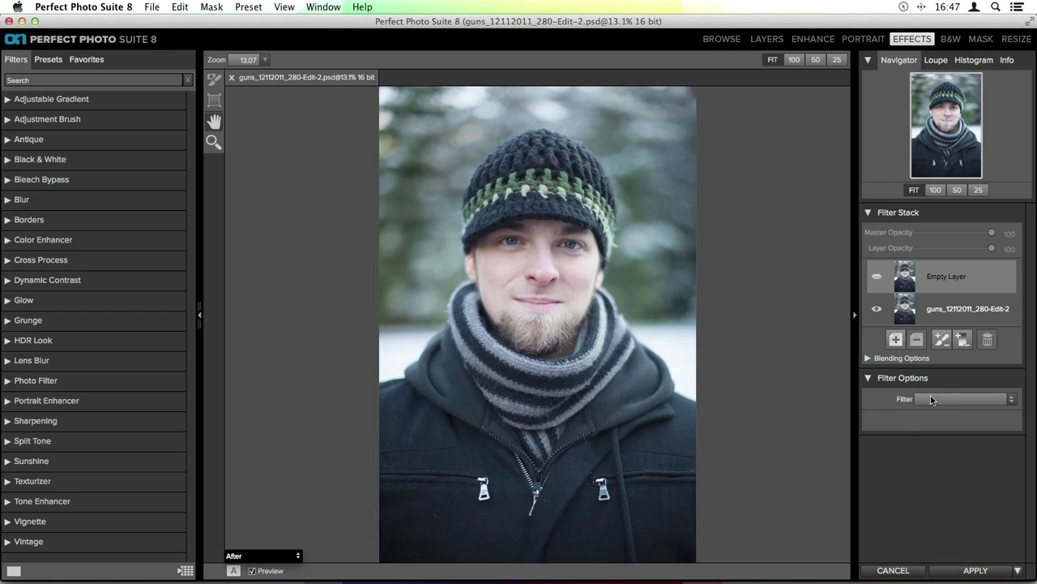
click(7, 462)
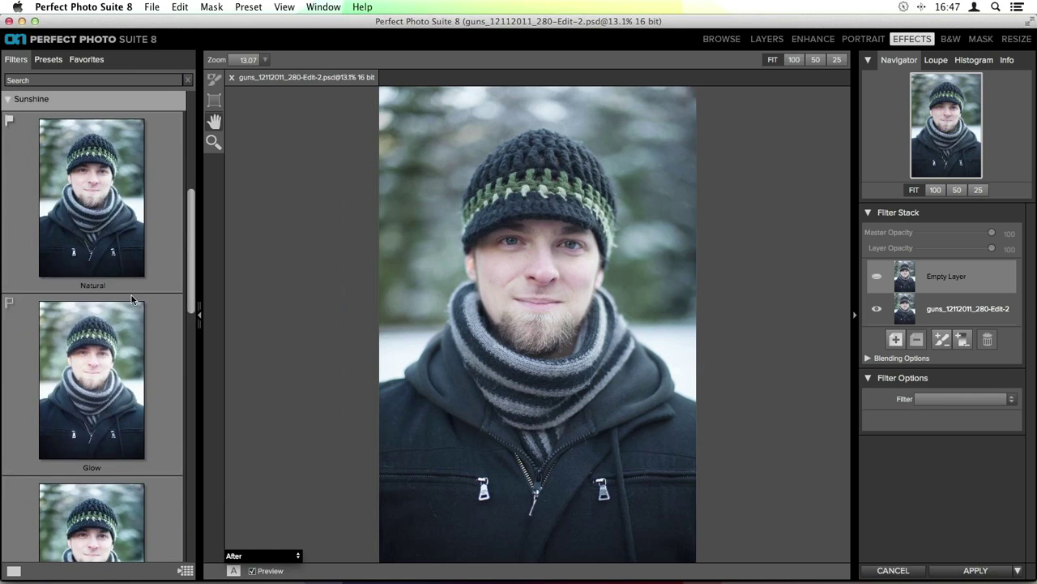
scroll(153, 229, down, 1)
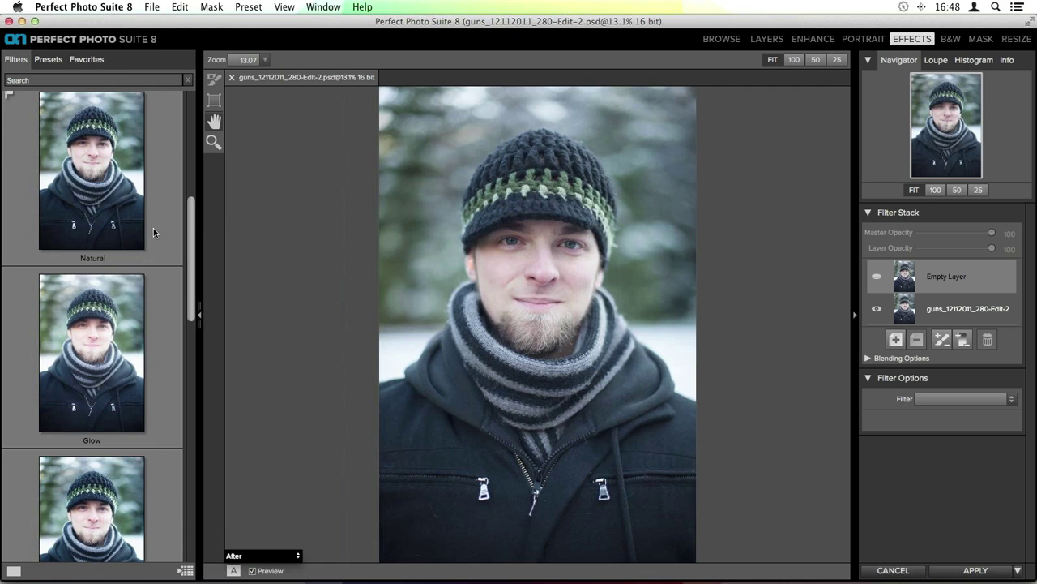
scroll(153, 228, down, 1)
scroll(153, 227, up, 2)
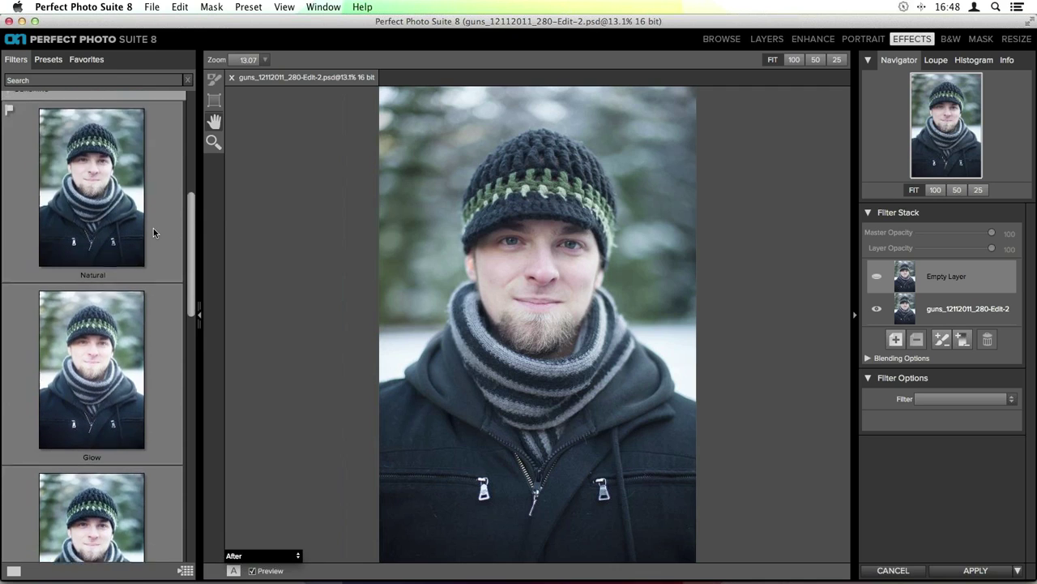
click(122, 196)
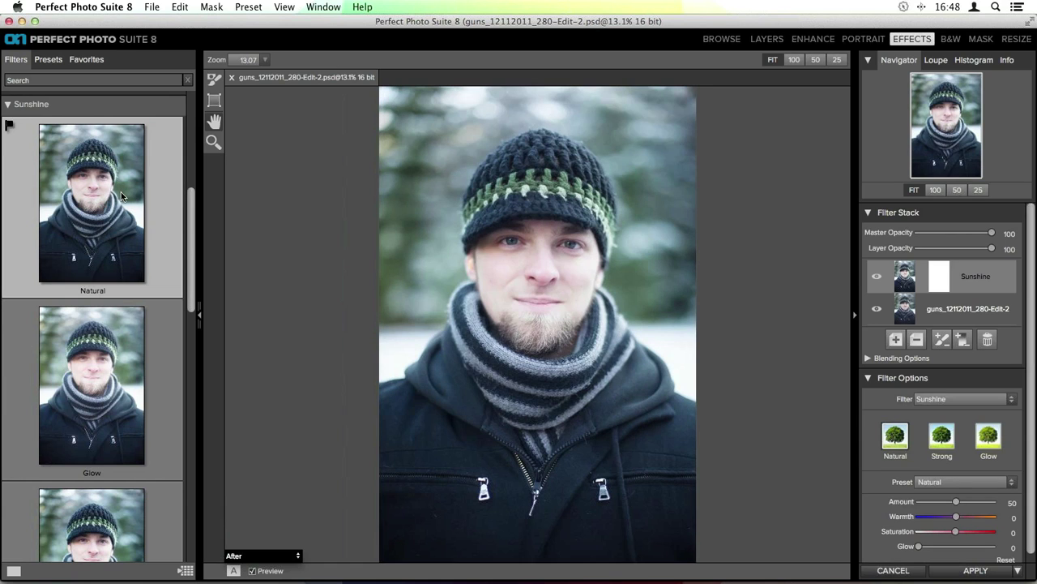
Step: Try the Sunshine filter's Amount at 0 and at 66, comparing the portrait with the filter hidden and shown
scroll(1015, 453, down, 1)
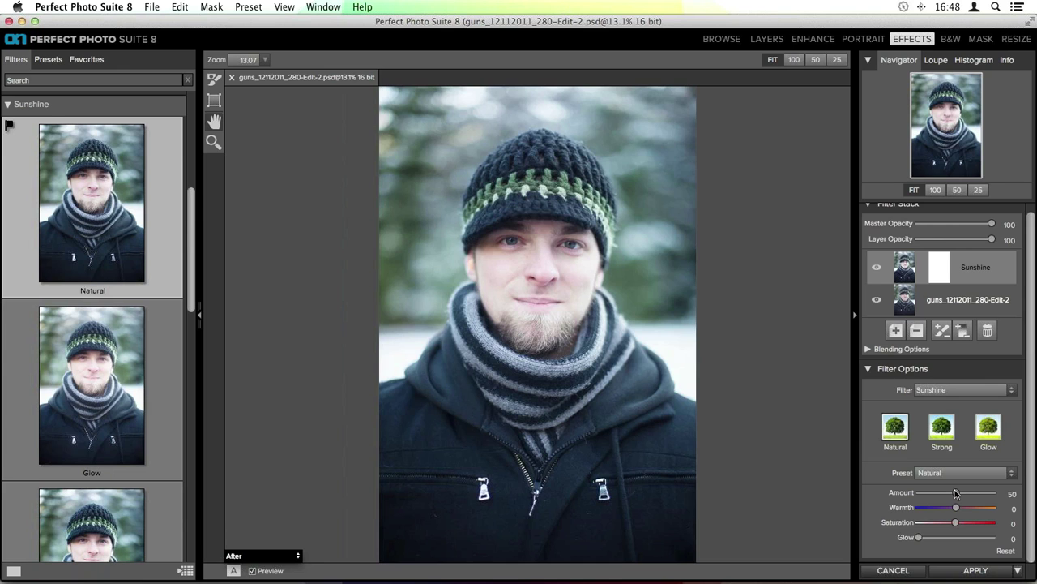
drag(956, 493, 845, 493)
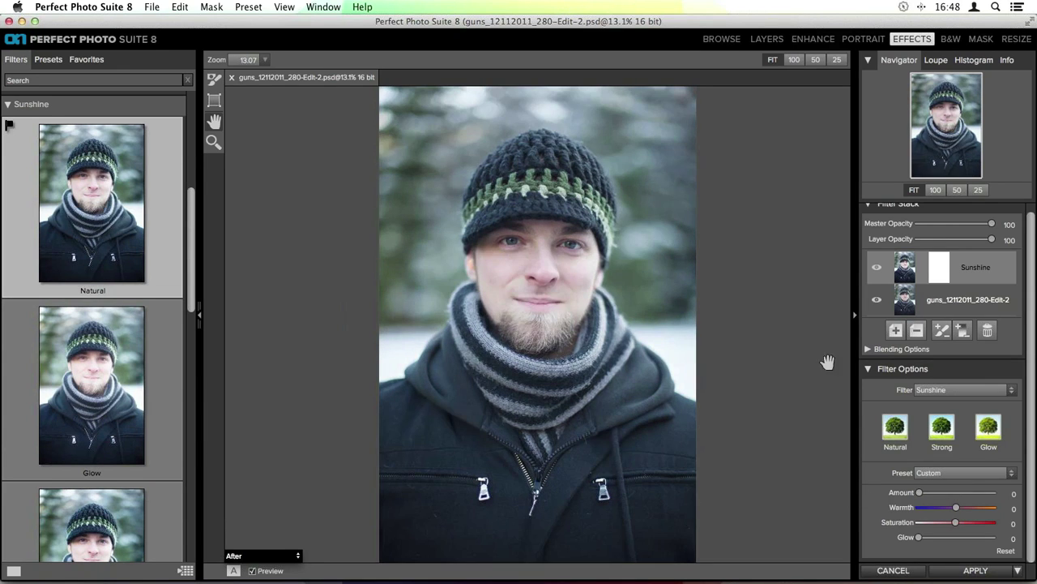
drag(926, 494, 962, 497)
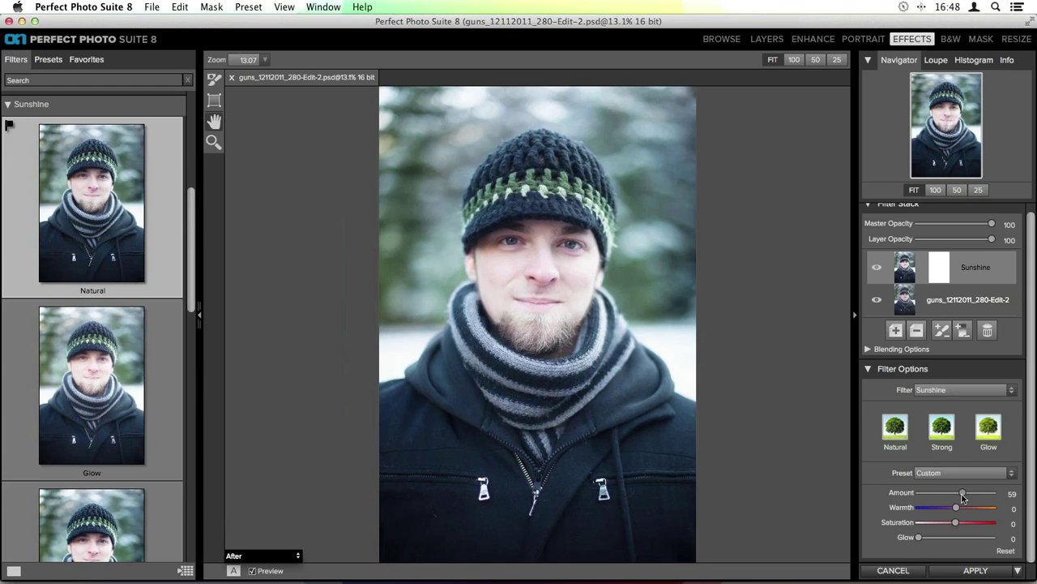
mouse_move(963, 497)
mouse_down()
mouse_move(987, 498)
mouse_move(968, 496)
mouse_up()
click(877, 269)
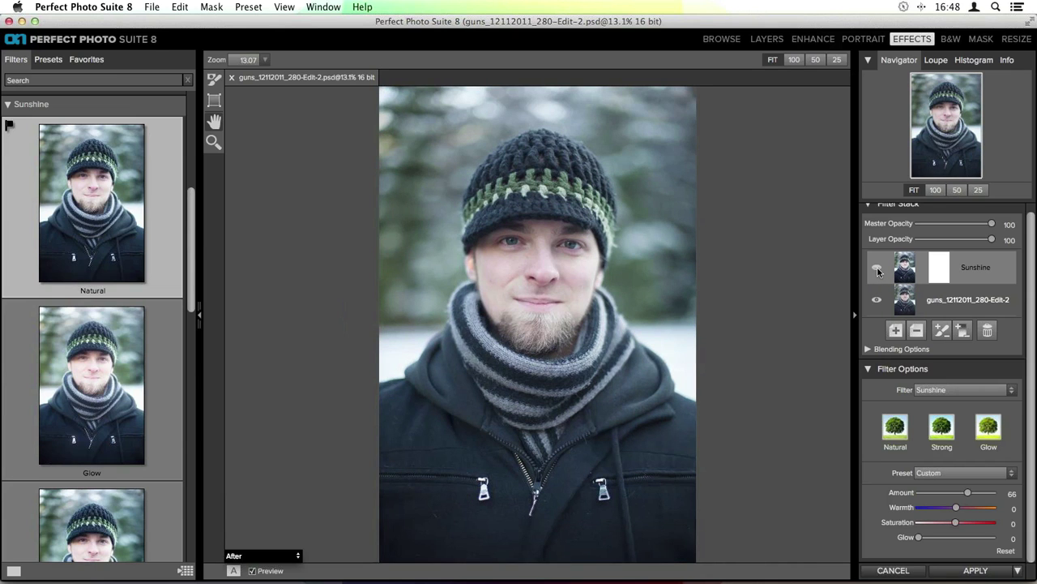
click(877, 270)
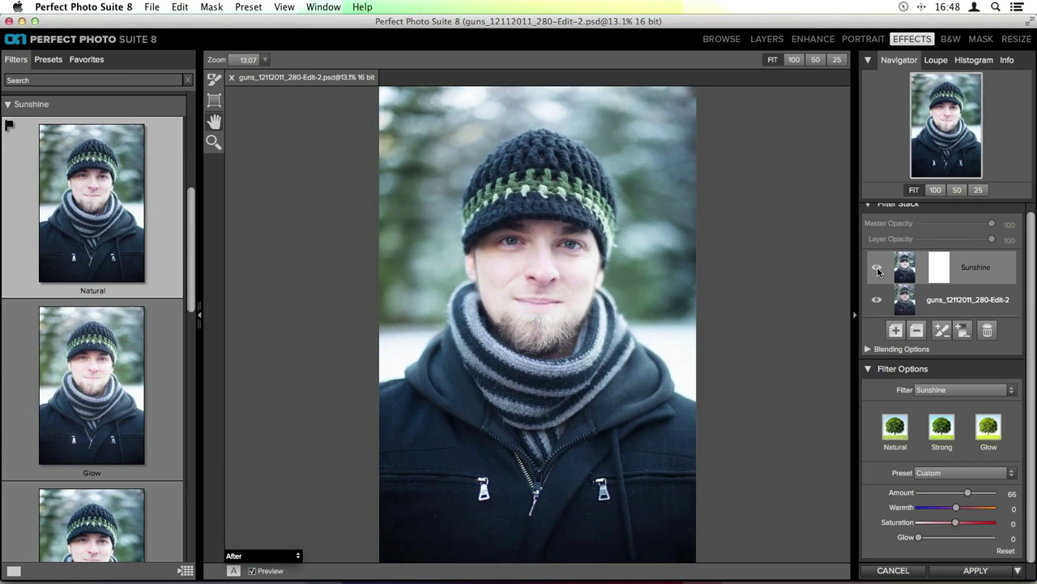
click(877, 270)
Step: Adjust the Sunshine filter to an Amount of 62 and cool the portrait with a Warmth of -9
drag(970, 495, 974, 496)
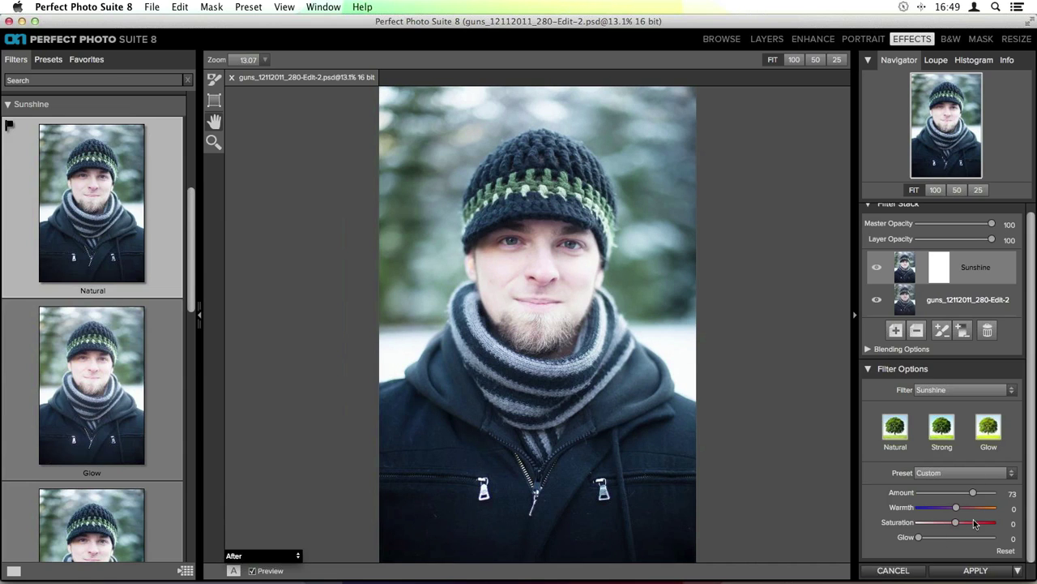
drag(971, 493, 965, 493)
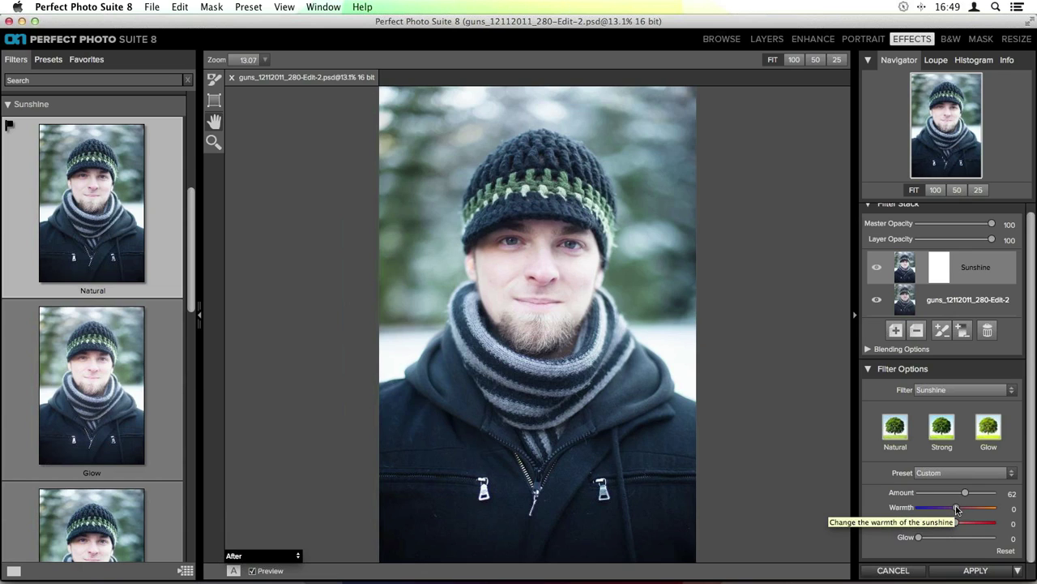
drag(957, 508, 967, 509)
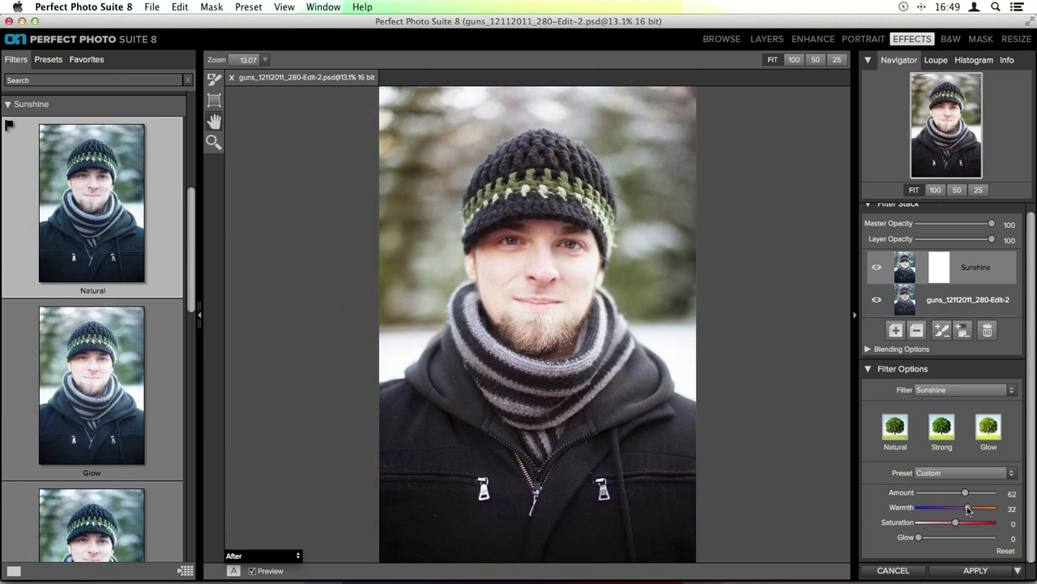
drag(967, 509, 953, 509)
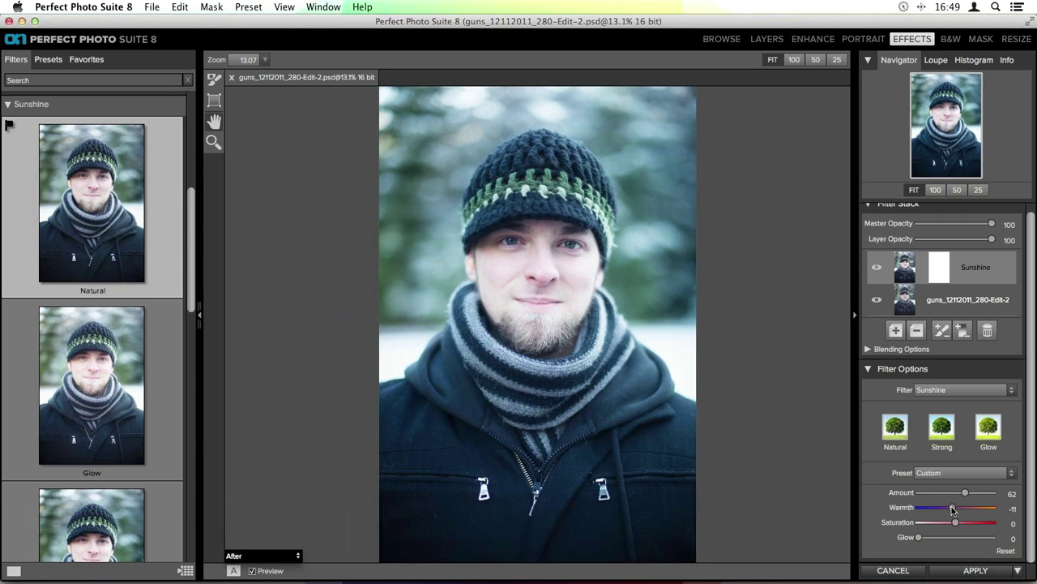
drag(952, 509, 954, 509)
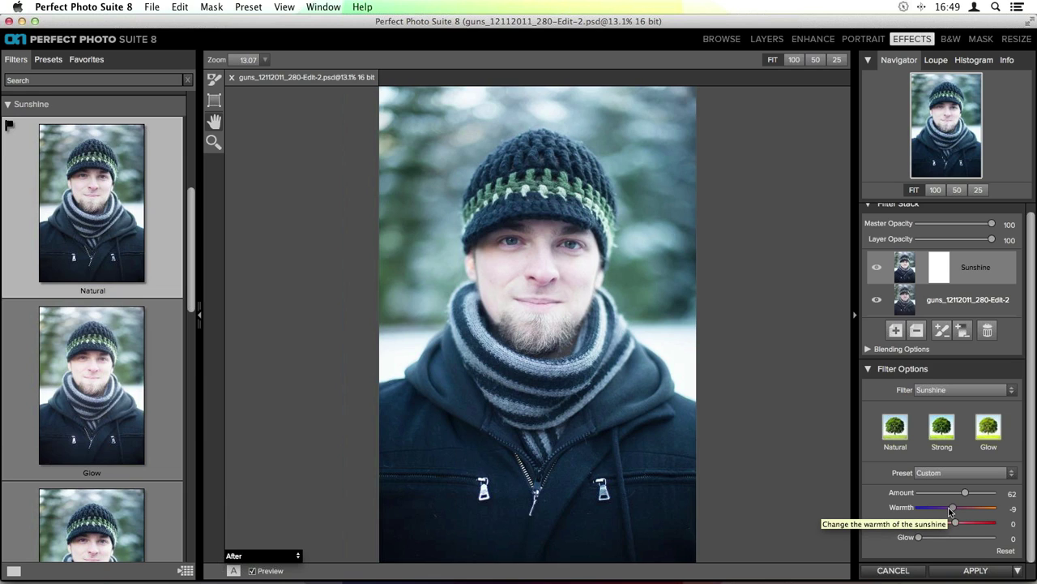
Step: Set the Sunshine filter's Amount to 69, Saturation to 9 and Glow to 0, comparing the portrait with the filter hidden and shown
drag(965, 493, 958, 527)
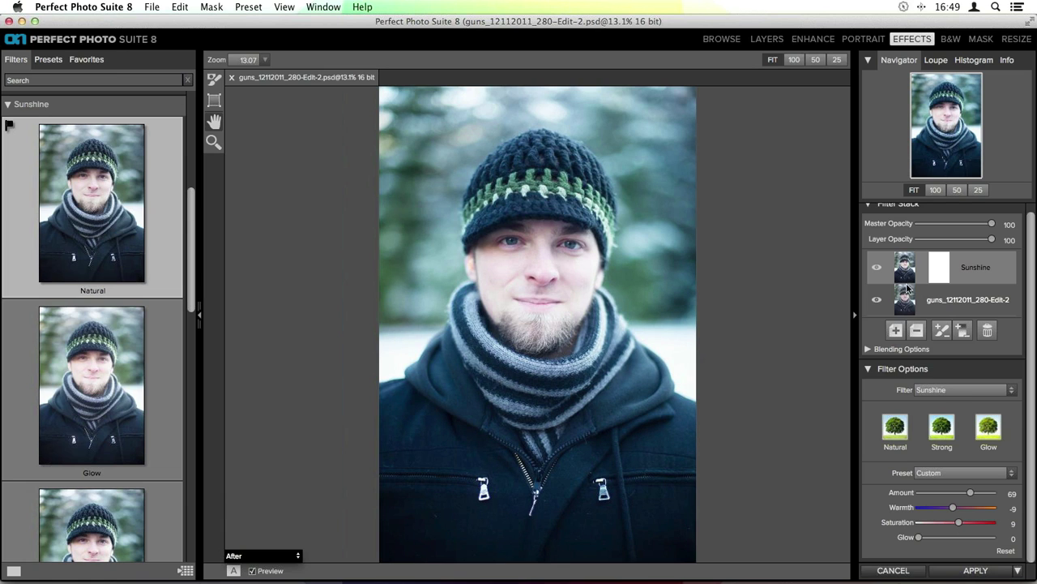
click(876, 266)
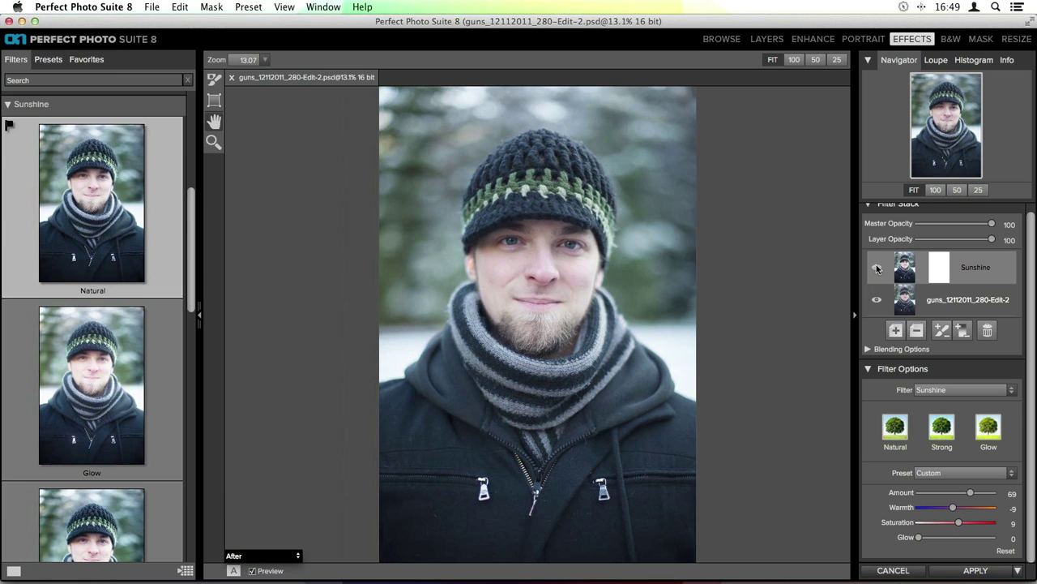
click(876, 266)
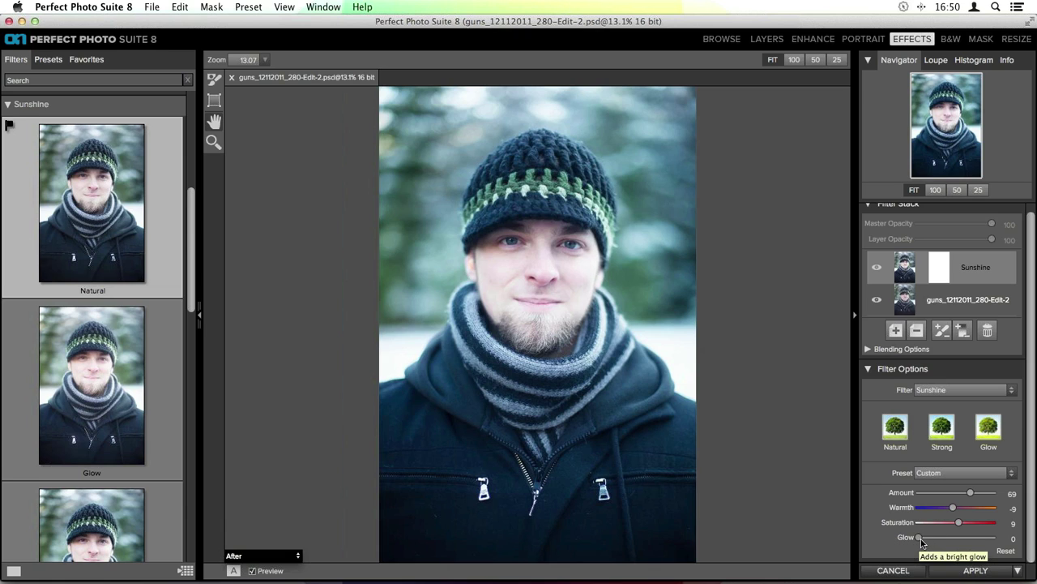
mouse_move(921, 542)
mouse_down()
mouse_move(943, 542)
mouse_move(909, 535)
mouse_up()
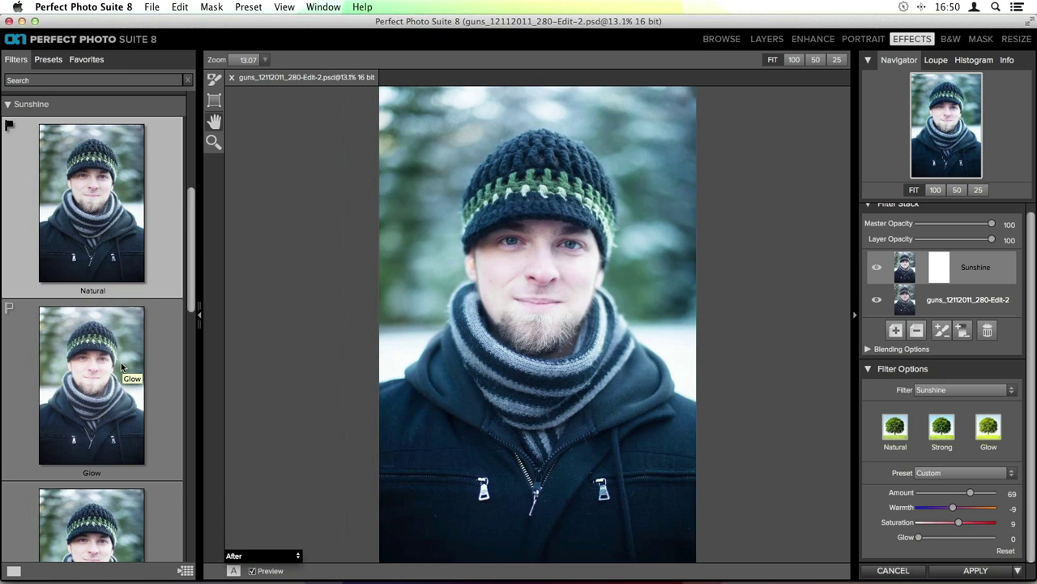
Step: Add an empty filter layer above the Sunshine layer in the filter stack
scroll(121, 362, up, 5)
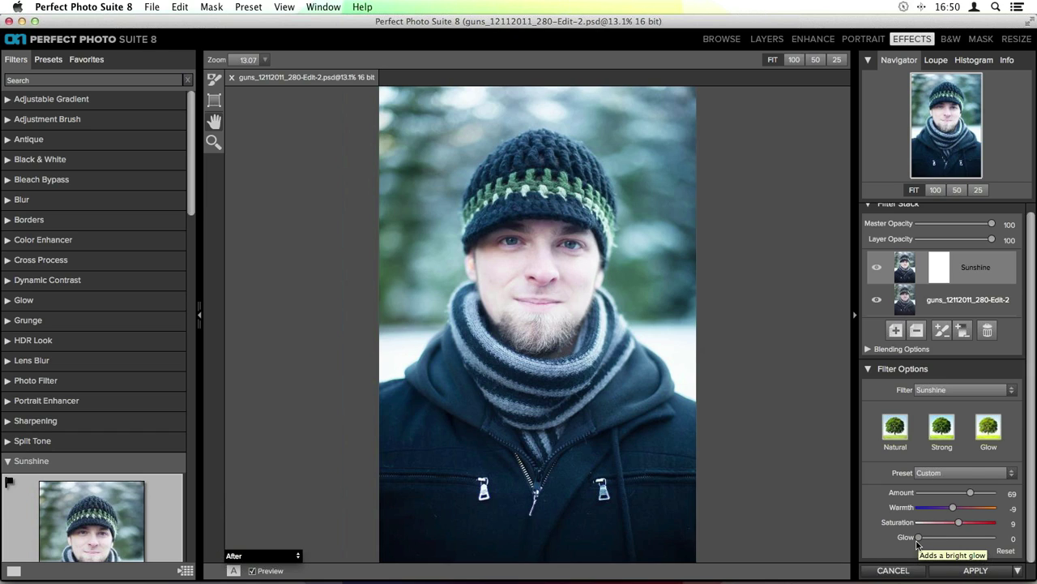
key(super+Tab)
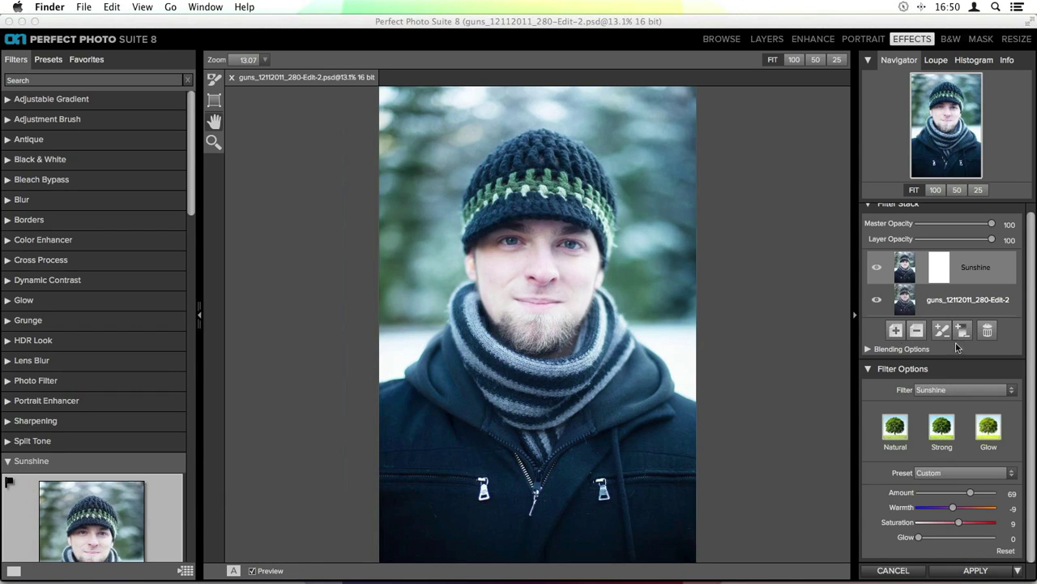
scroll(909, 345, up, 1)
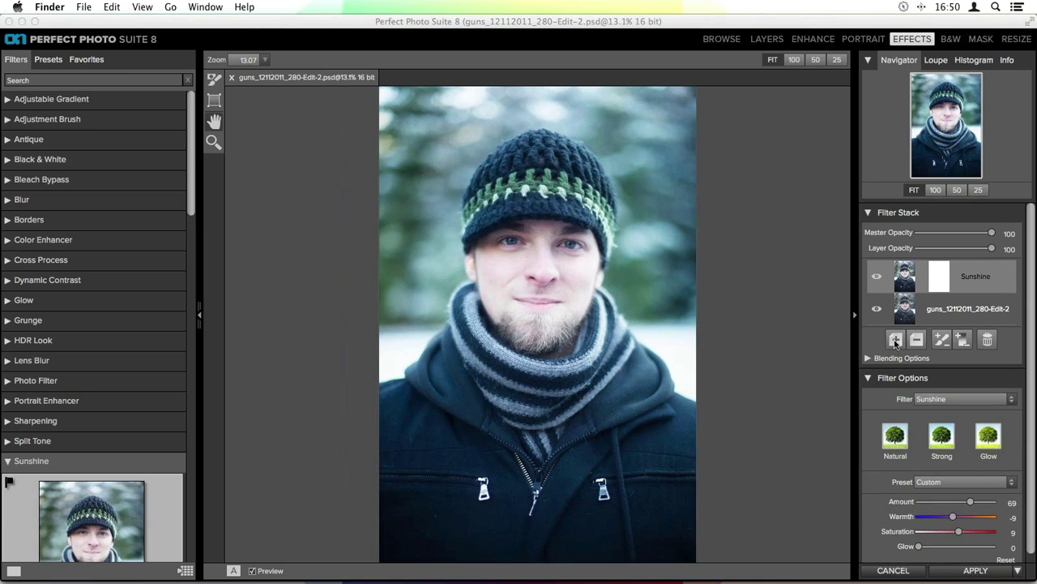
click(896, 340)
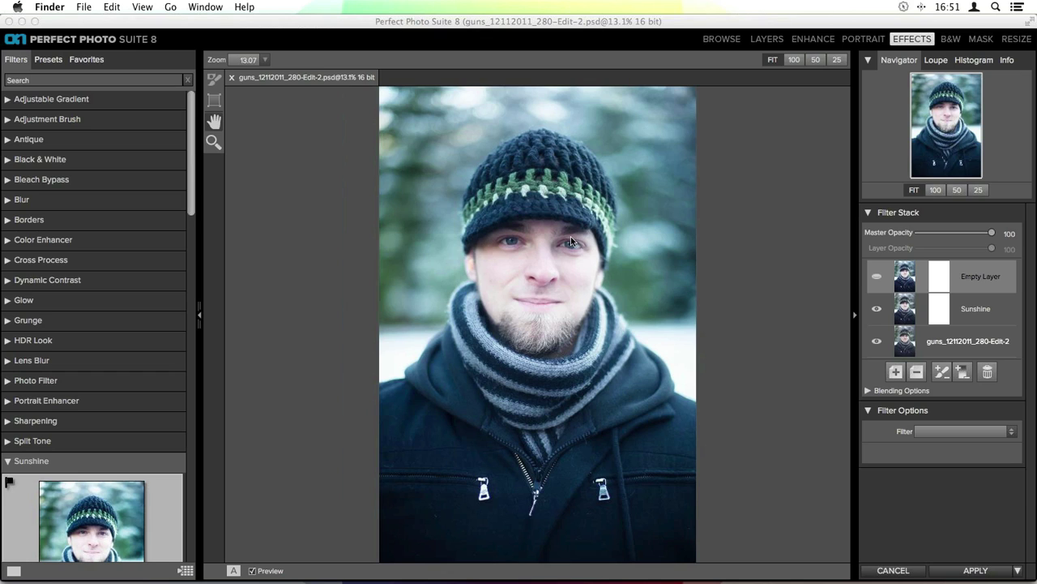
Step: Make the new layer an Adjustment Brush with the Lighten preset and reduce its Brightness to 39
click(942, 372)
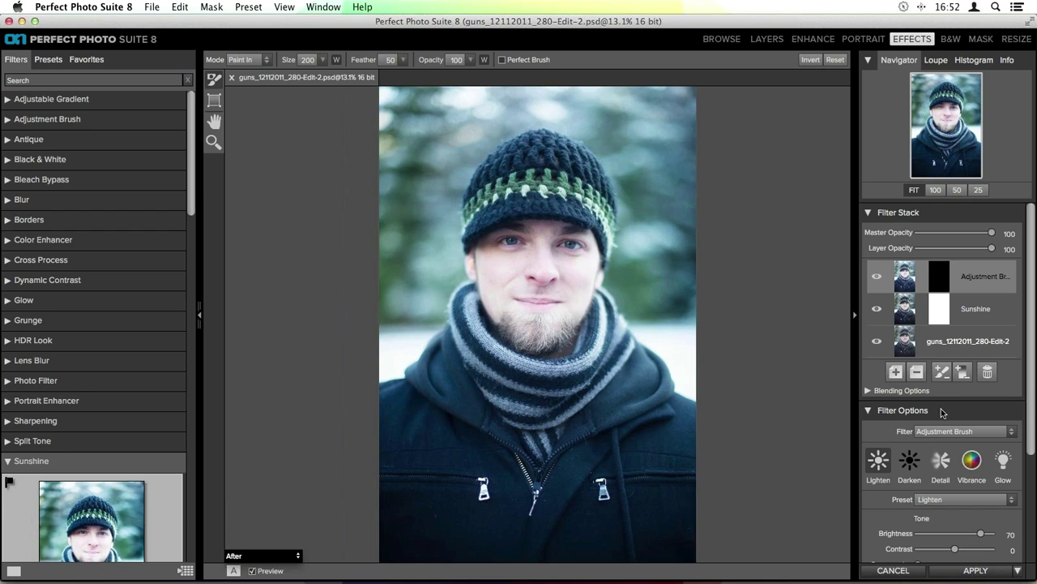
scroll(940, 397, down, 5)
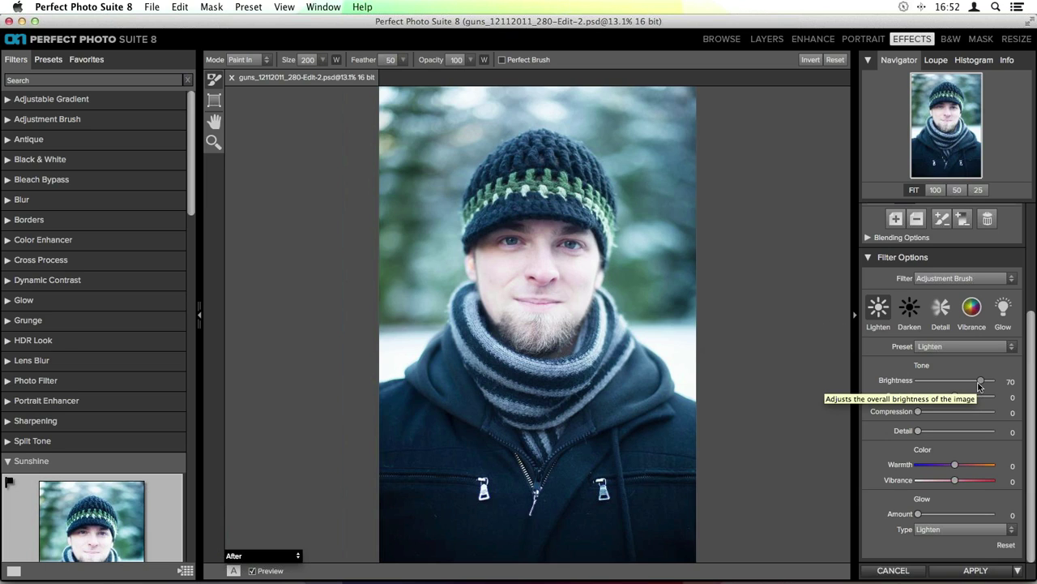
drag(981, 383, 969, 383)
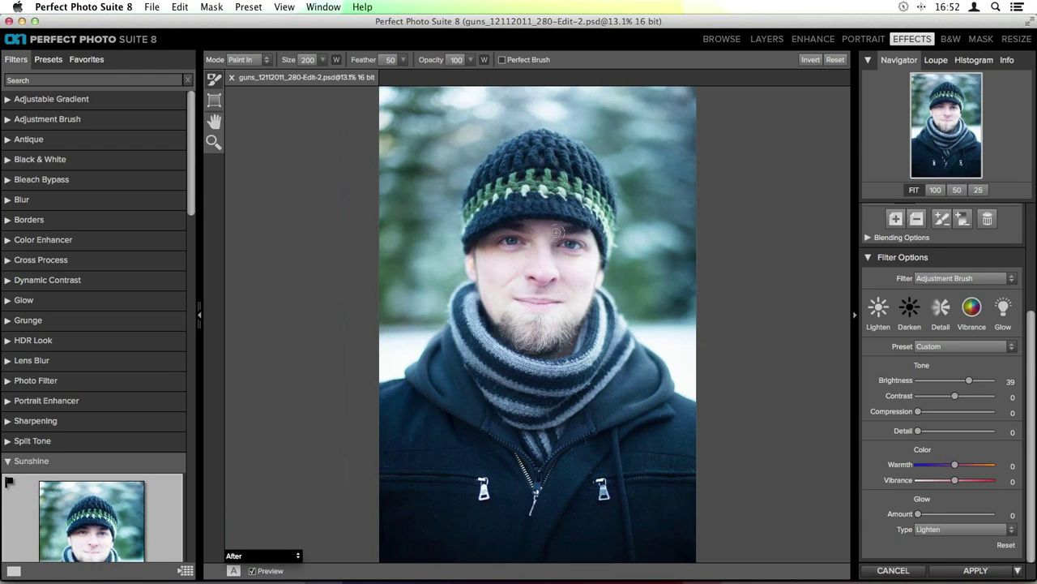
Step: Set the Adjustment Brush layer's Warmth to -7 for the portrait's eye area
key(super+equal)
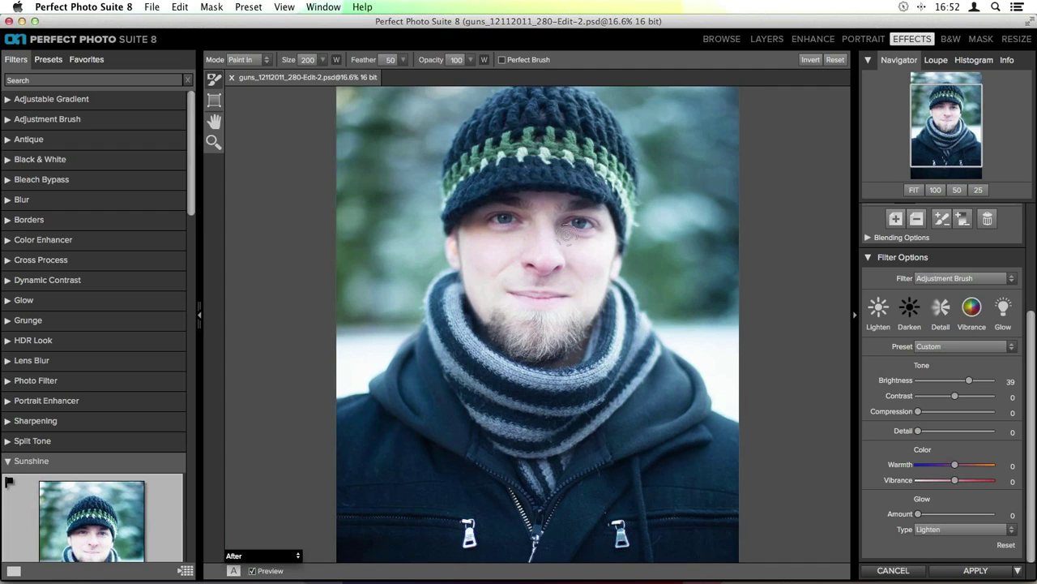
scroll(539, 225, up, 1)
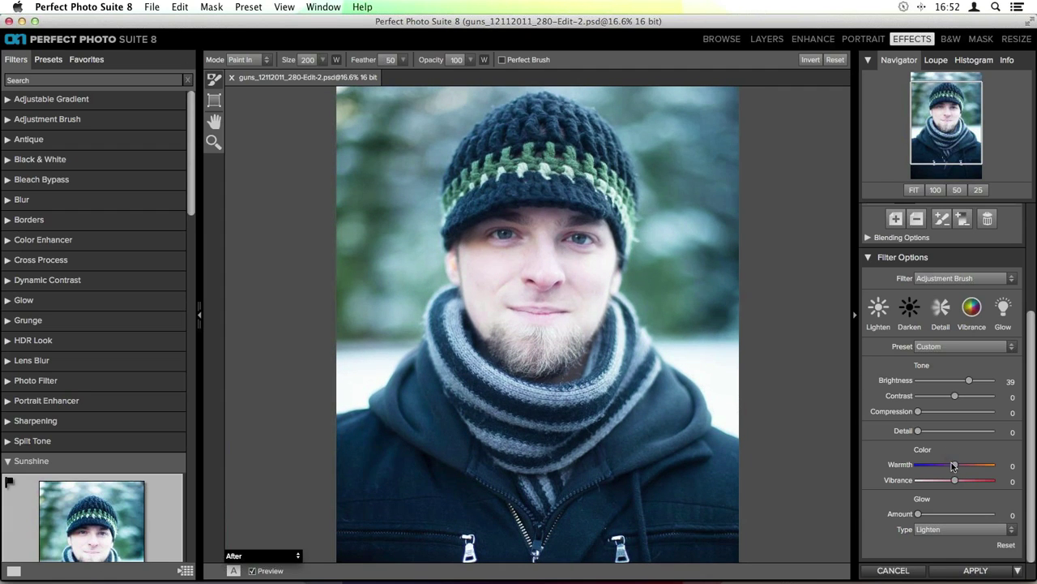
drag(954, 464, 953, 465)
Step: Enlarge the brush to size 600 and paint the lightening effect across both eyes
key(bracketright)
key(bracketright)
key(bracketright)
key(bracketright)
mouse_move(519, 253)
mouse_down()
mouse_move(487, 229)
mouse_move(480, 243)
mouse_move(592, 241)
mouse_up()
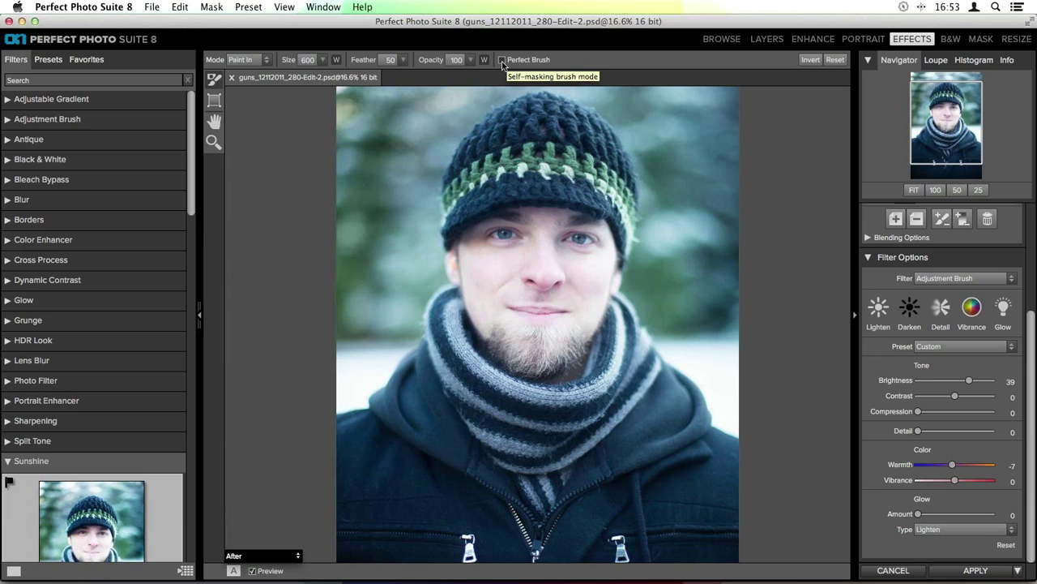
Step: Compare the portrait with the Adjustment Brush layer hidden and shown
scroll(891, 284, up, 4)
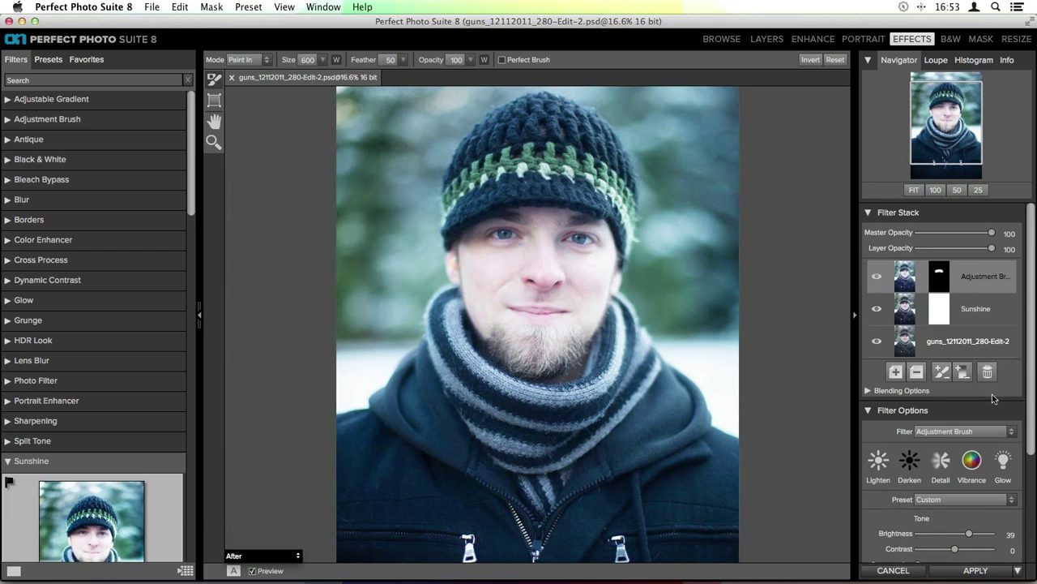
click(876, 277)
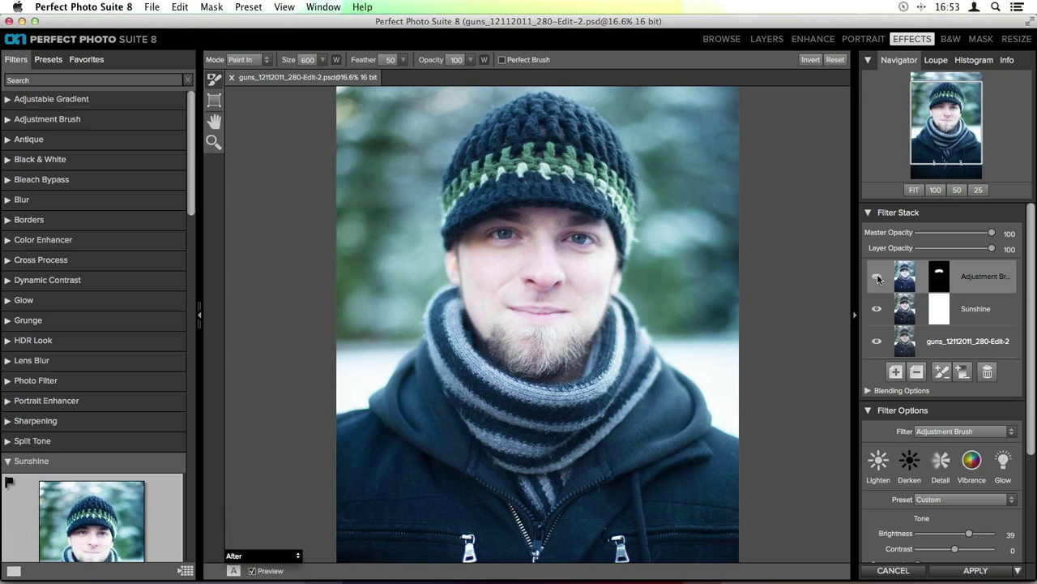
click(877, 277)
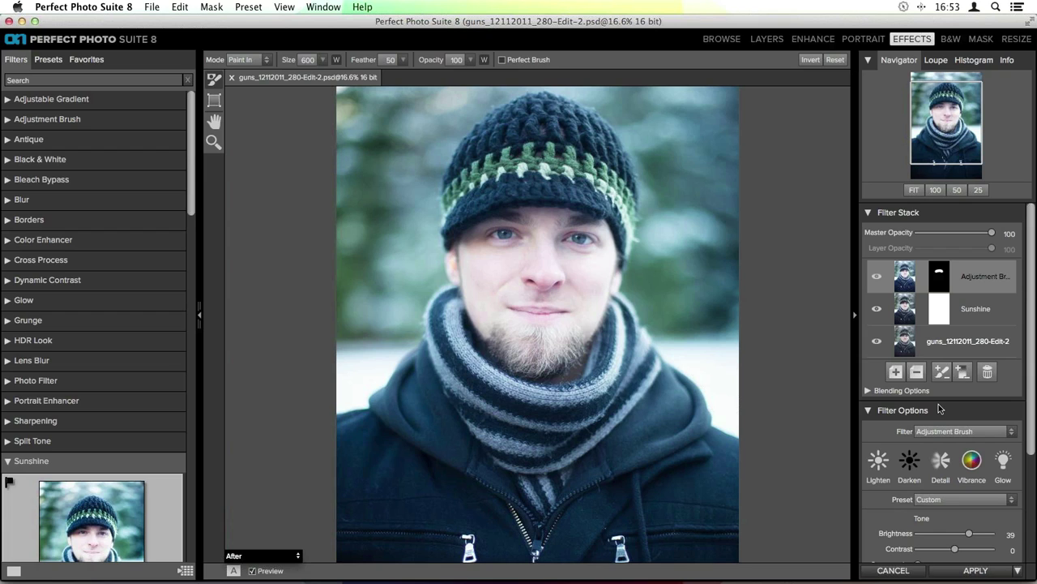
Step: Add a second Adjustment Brush layer on top of the filter stack and give it the Detail preset
scroll(934, 417, down, 1)
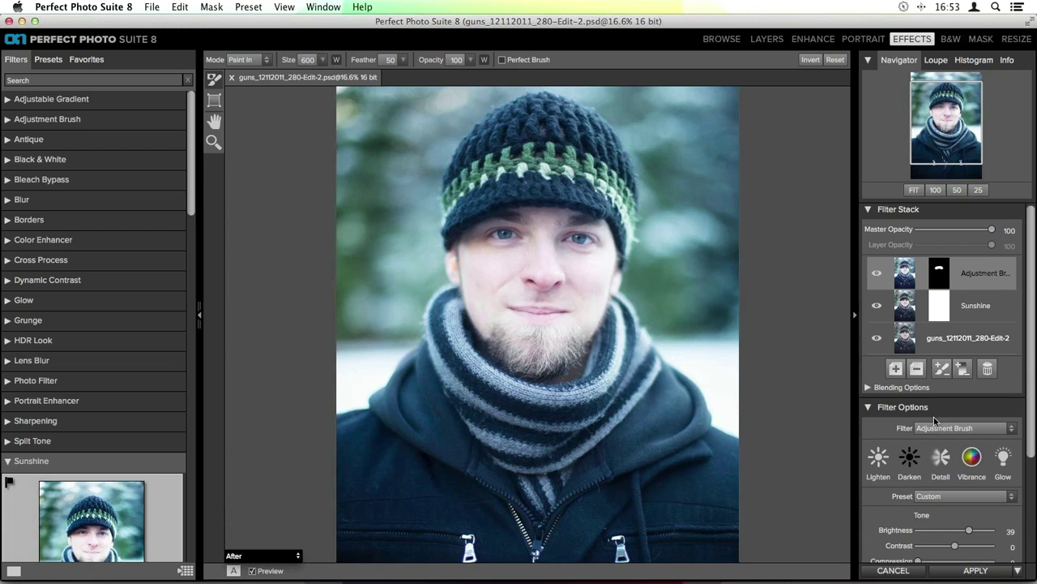
click(896, 369)
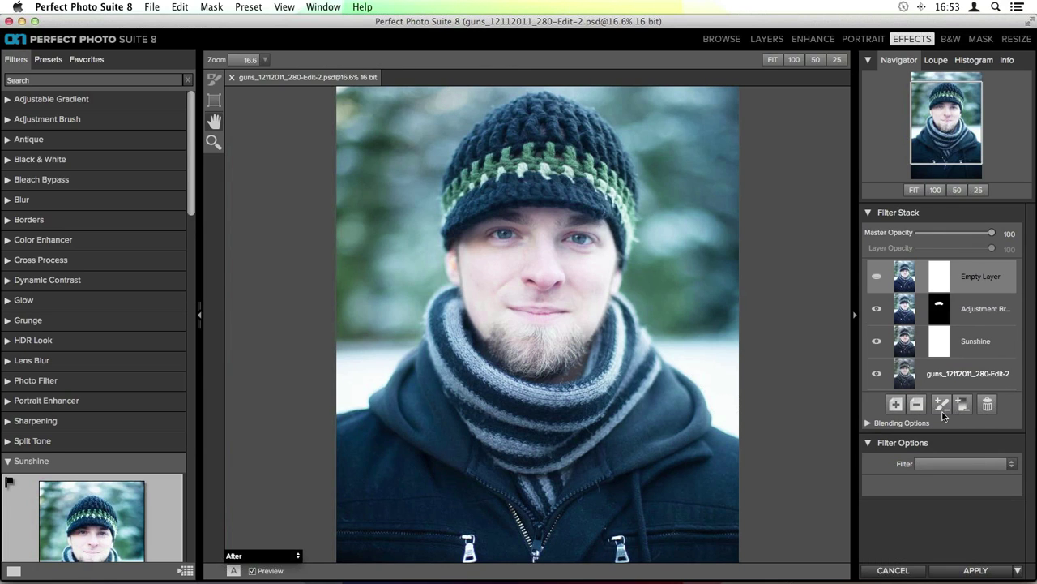
click(941, 404)
scroll(943, 438, down, 5)
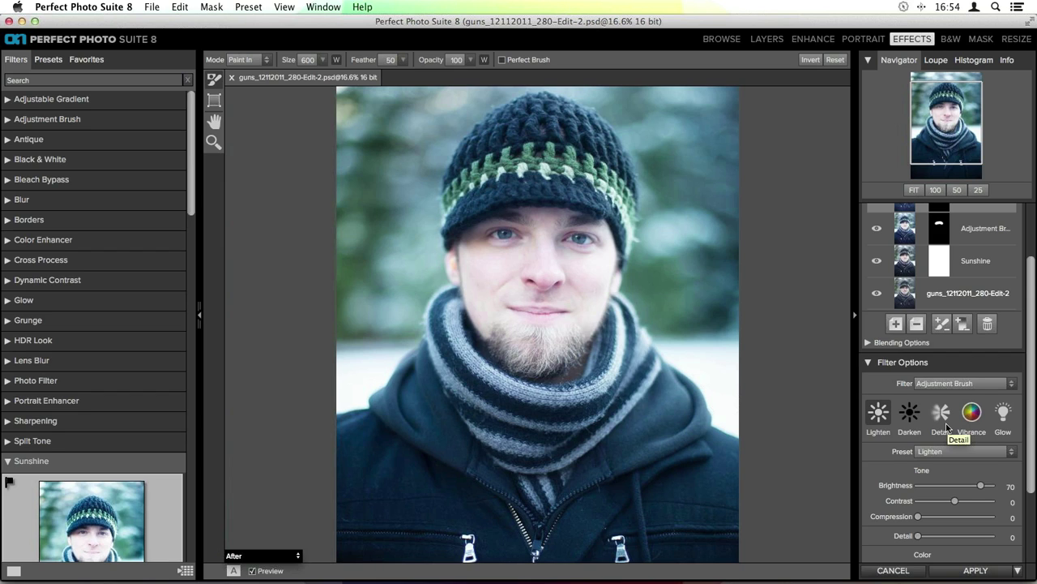
scroll(952, 349, up, 3)
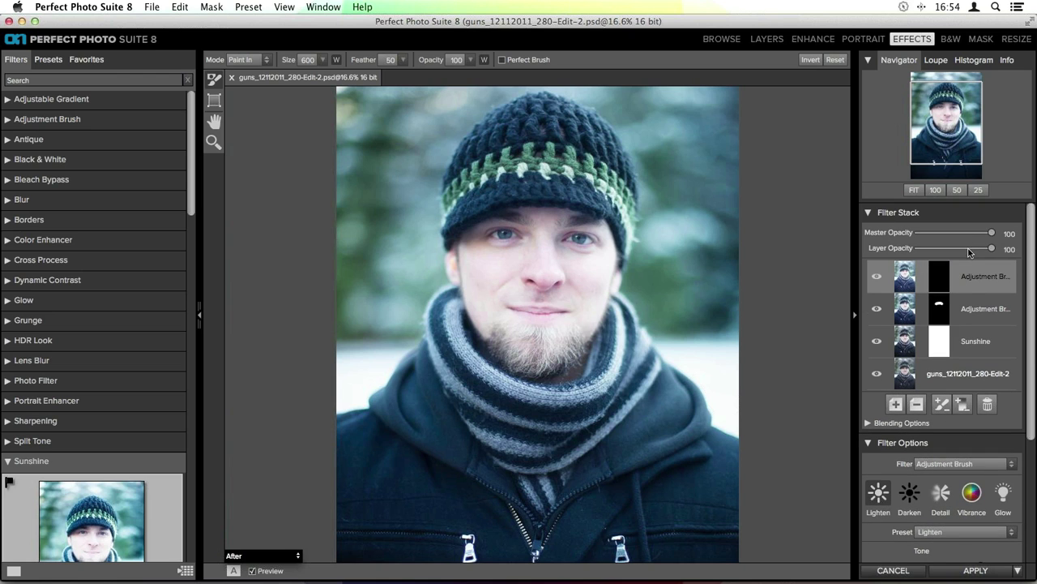
scroll(971, 298, down, 5)
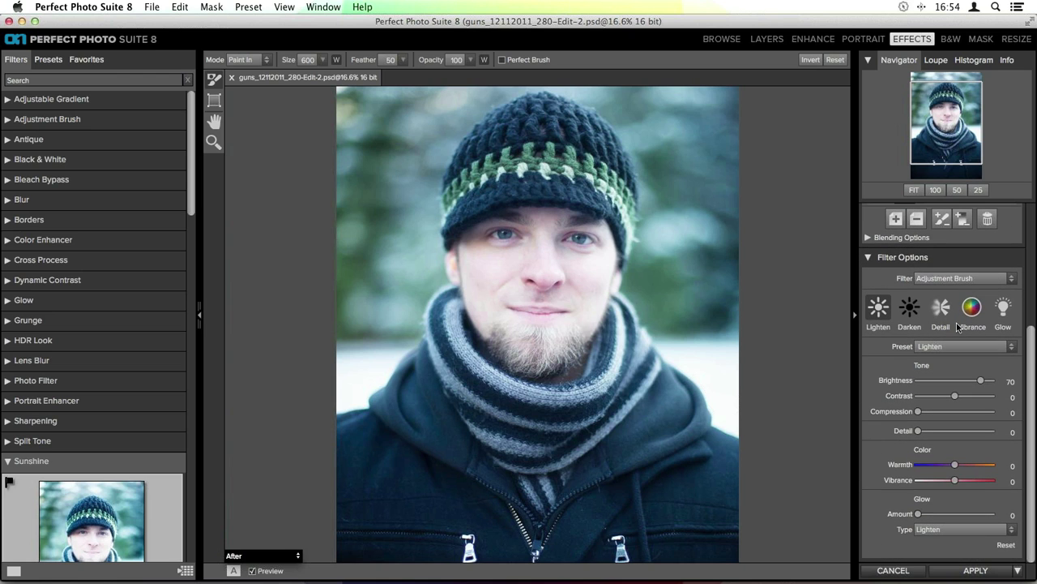
click(940, 309)
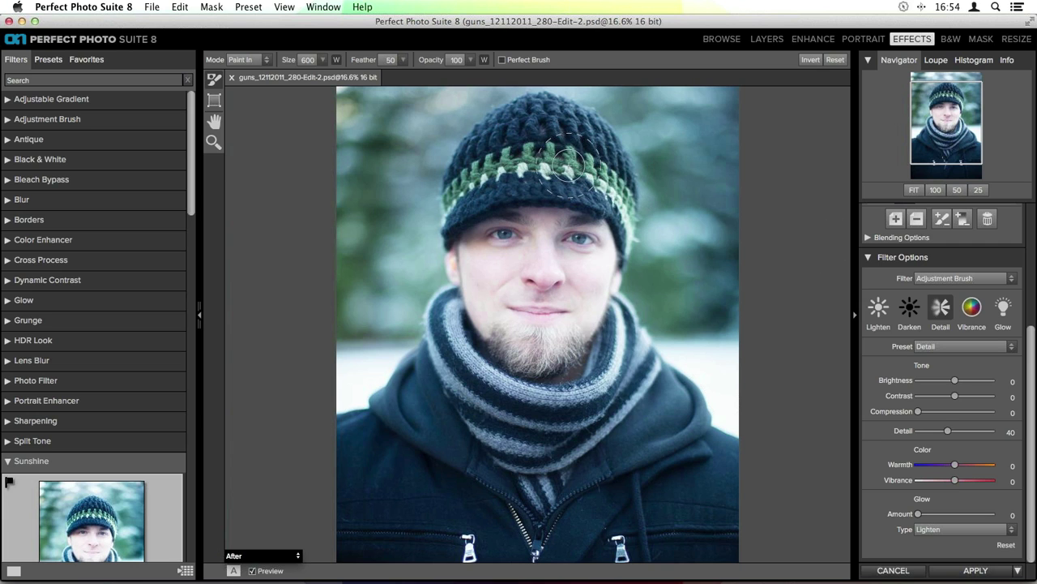
Step: Paint the detail effect over the knitted hat and reduce the layer's Detail to 24
mouse_move(537, 170)
mouse_down()
mouse_move(507, 177)
mouse_move(577, 170)
mouse_move(480, 192)
mouse_move(478, 174)
mouse_move(511, 127)
mouse_move(600, 150)
mouse_move(628, 223)
mouse_move(602, 154)
mouse_move(598, 185)
mouse_move(520, 166)
mouse_move(582, 180)
mouse_up()
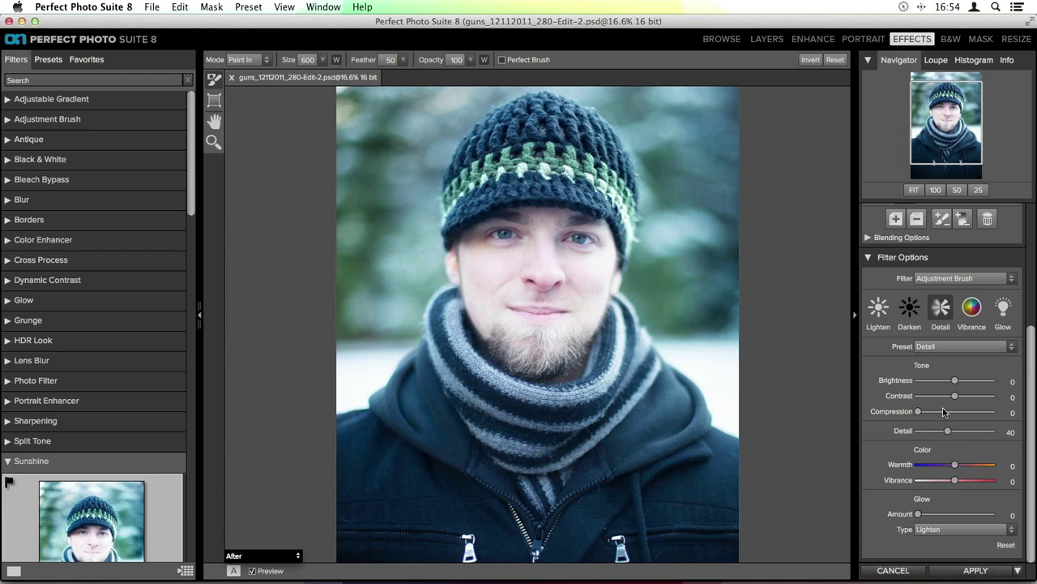
drag(950, 435, 935, 436)
Step: Shrink the brush to size 350 and paint the detail effect over the beard and the striped scarf
key(bracketleft)
key(bracketleft)
key(bracketleft)
key(bracketleft)
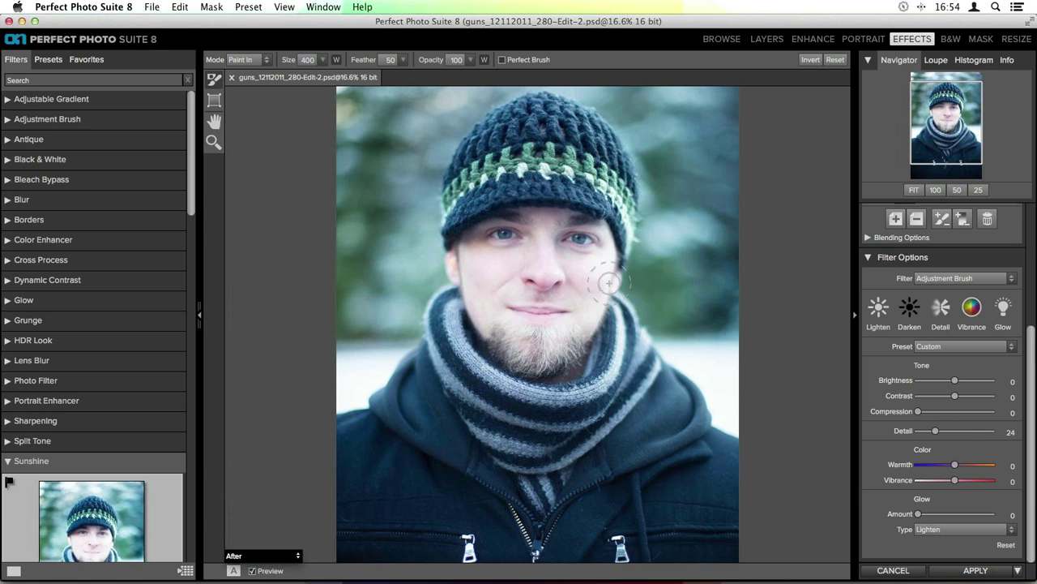
key(bracketleft)
key(bracketright)
key(bracketright)
key(bracketright)
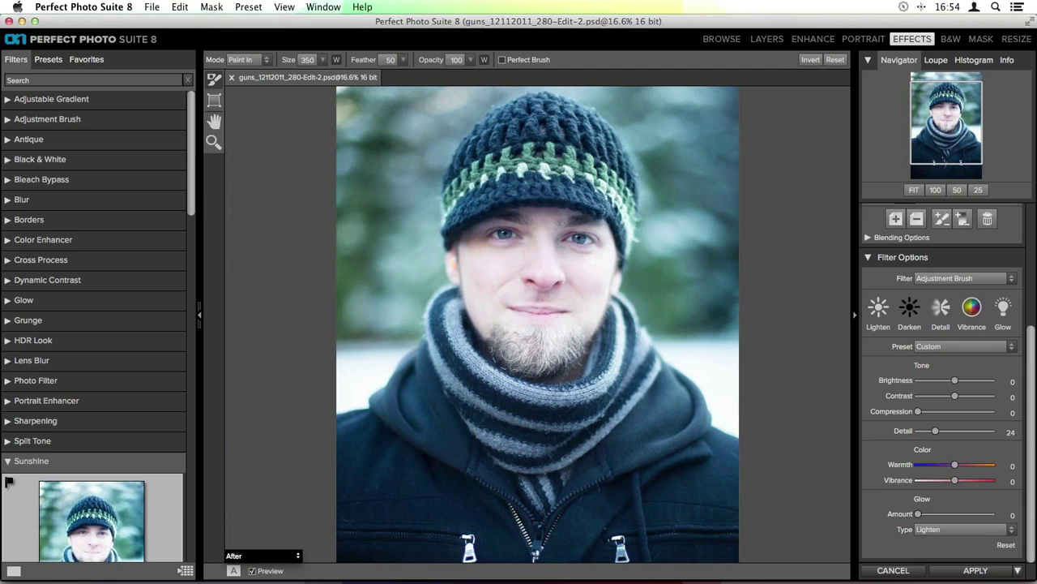
key(bracketright)
mouse_move(480, 378)
mouse_down()
mouse_move(547, 405)
mouse_move(590, 403)
mouse_move(524, 415)
mouse_move(479, 390)
mouse_move(514, 432)
mouse_move(581, 428)
mouse_move(569, 445)
mouse_move(520, 447)
mouse_move(537, 486)
mouse_move(604, 409)
mouse_move(582, 395)
mouse_up()
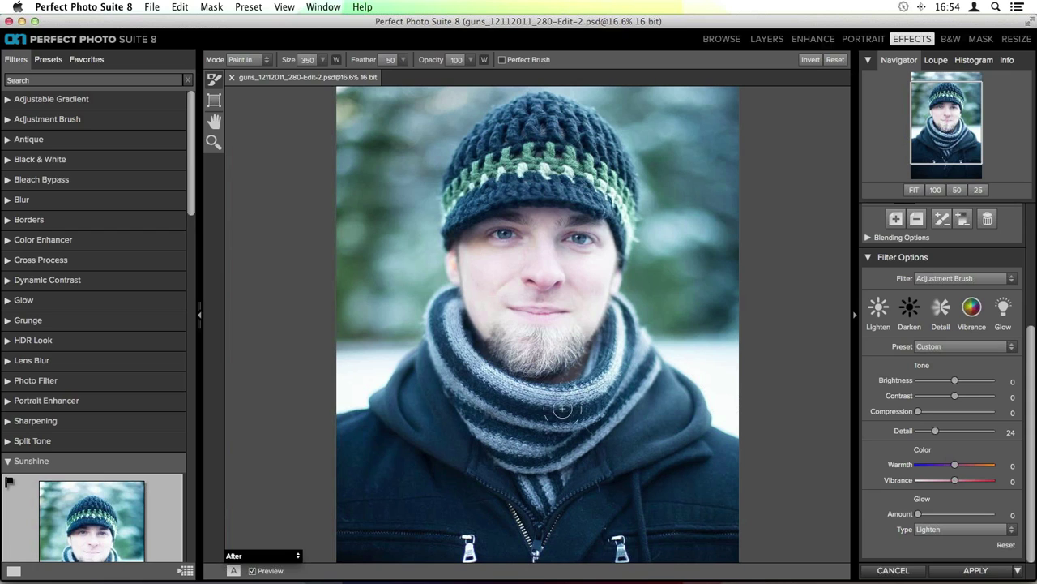
mouse_move(513, 397)
mouse_down()
mouse_move(454, 321)
mouse_move(432, 340)
mouse_move(521, 446)
mouse_move(628, 400)
mouse_up()
Step: Switch the brush to Paint Out and remove the detail effect from the jacket along both sides of the scarf
key(x)
mouse_move(408, 340)
mouse_down()
mouse_move(434, 432)
mouse_move(420, 359)
mouse_move(449, 432)
mouse_up()
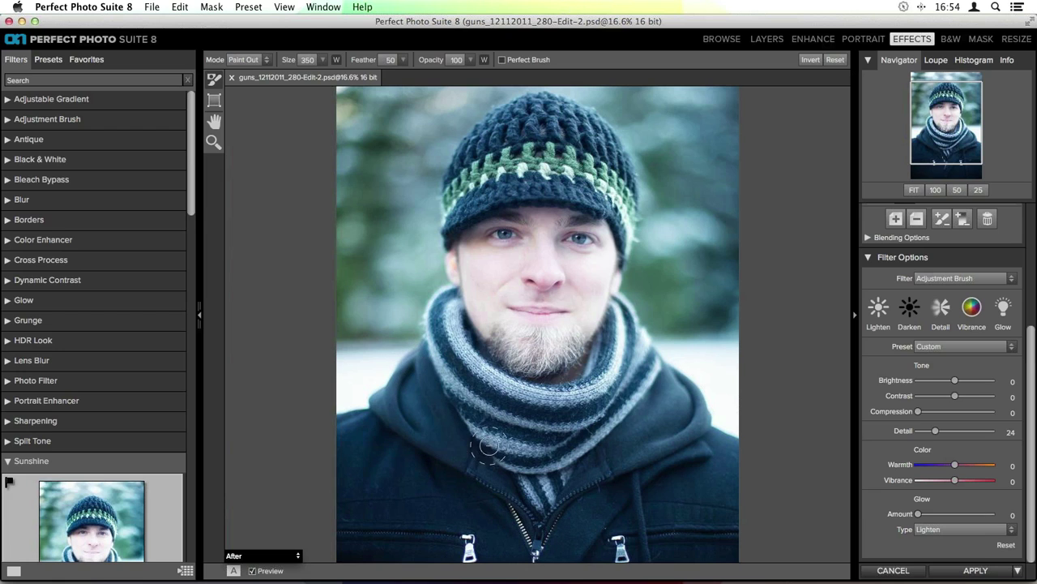
mouse_move(648, 415)
mouse_down()
mouse_move(658, 401)
mouse_move(650, 411)
mouse_up()
Step: Compare the whole original portrait with the filtered version by selecting the base layer and the top Adjustment Brush layer
key(super+minus)
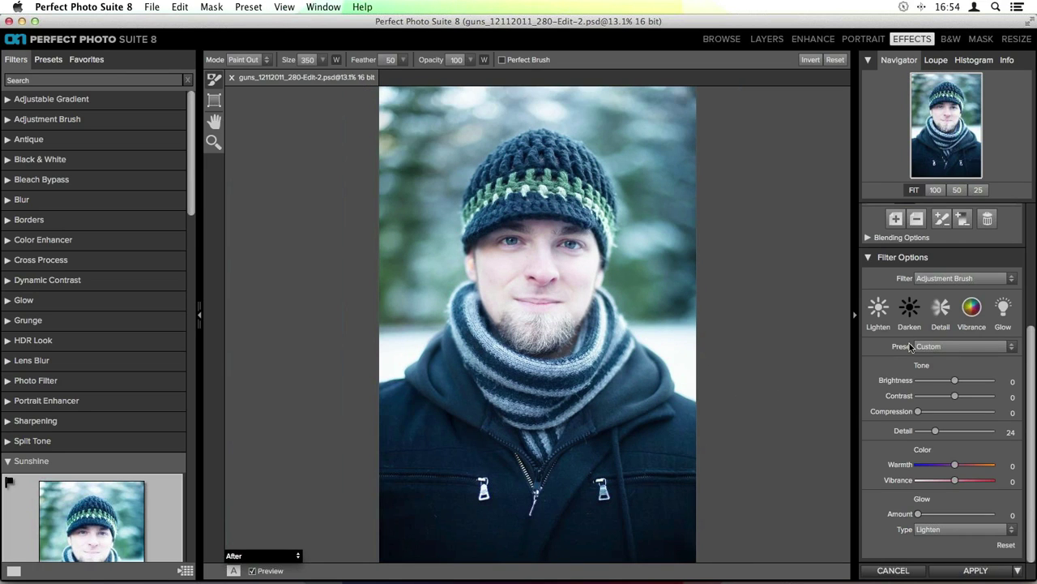
scroll(892, 324, up, 5)
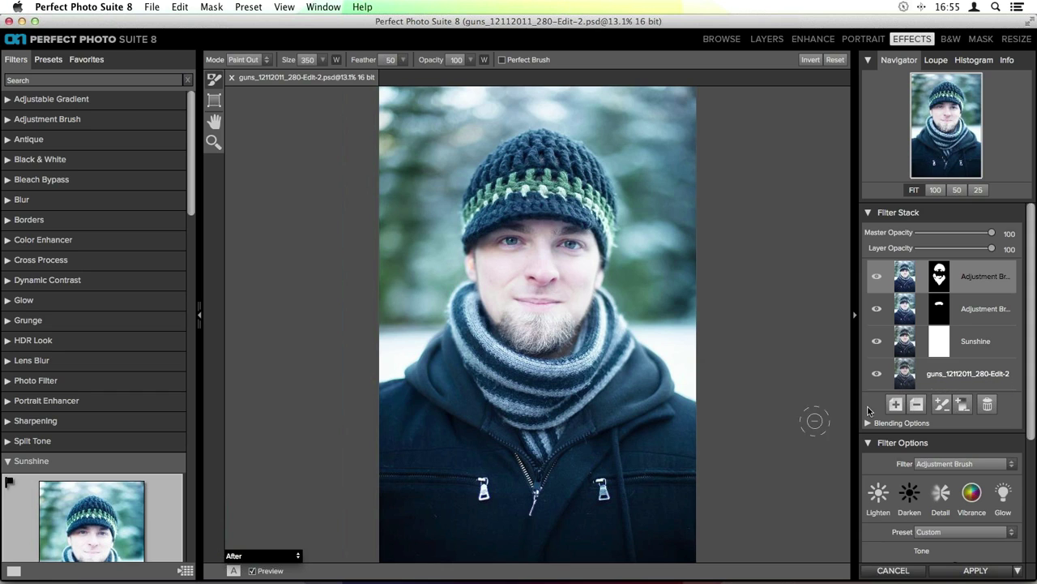
click(909, 379)
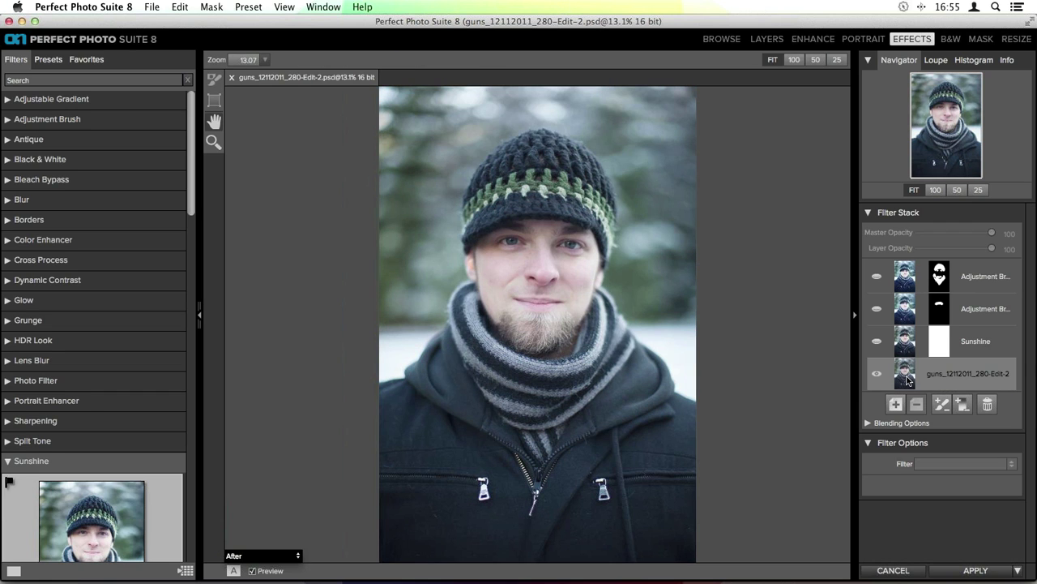
click(904, 273)
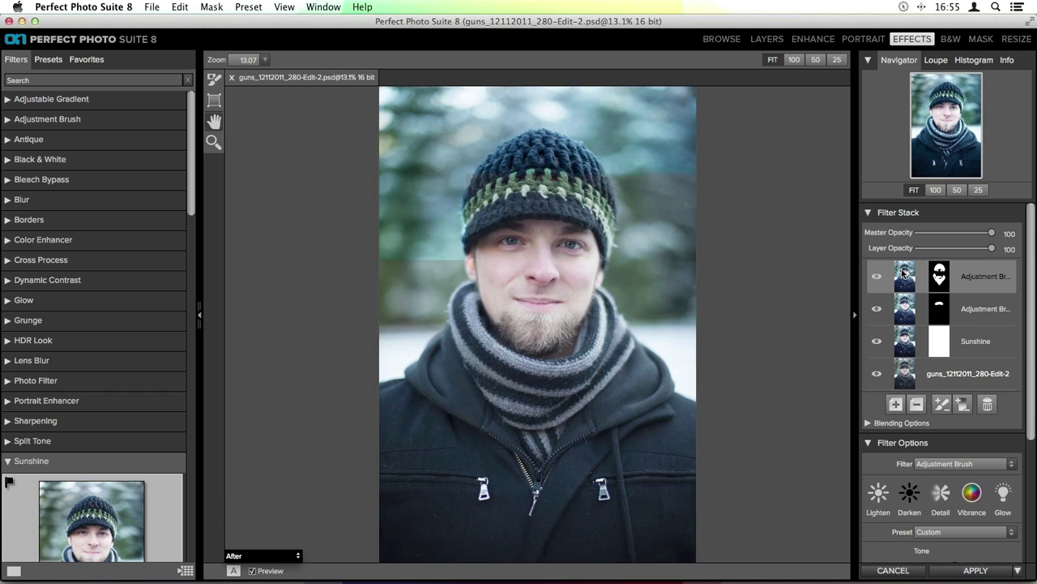